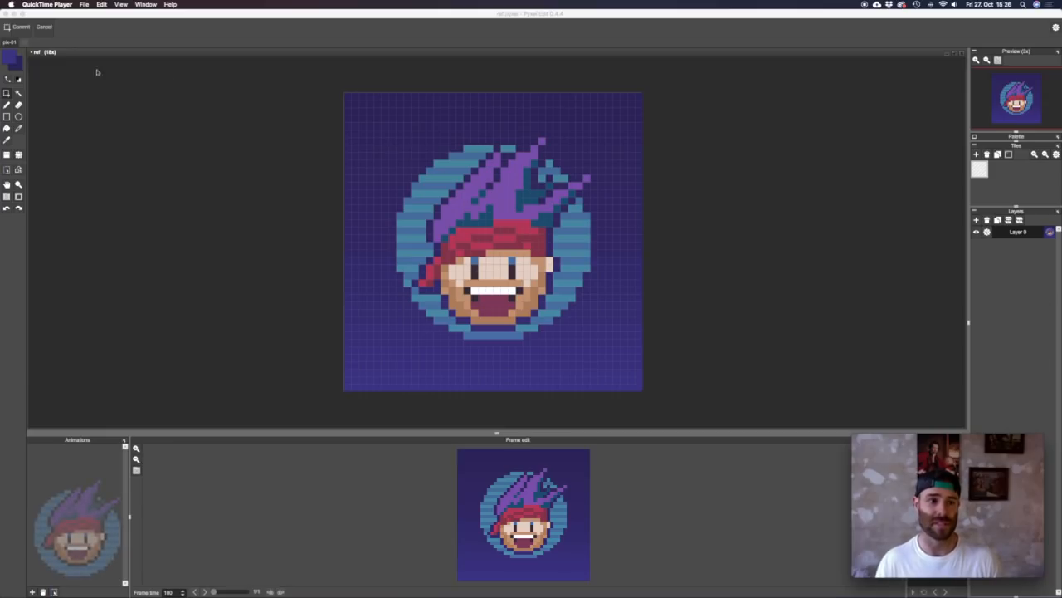
- Switch to the pix-01 document, clear any selection on its canvas and rename the only layer BG
left_click(12, 42)
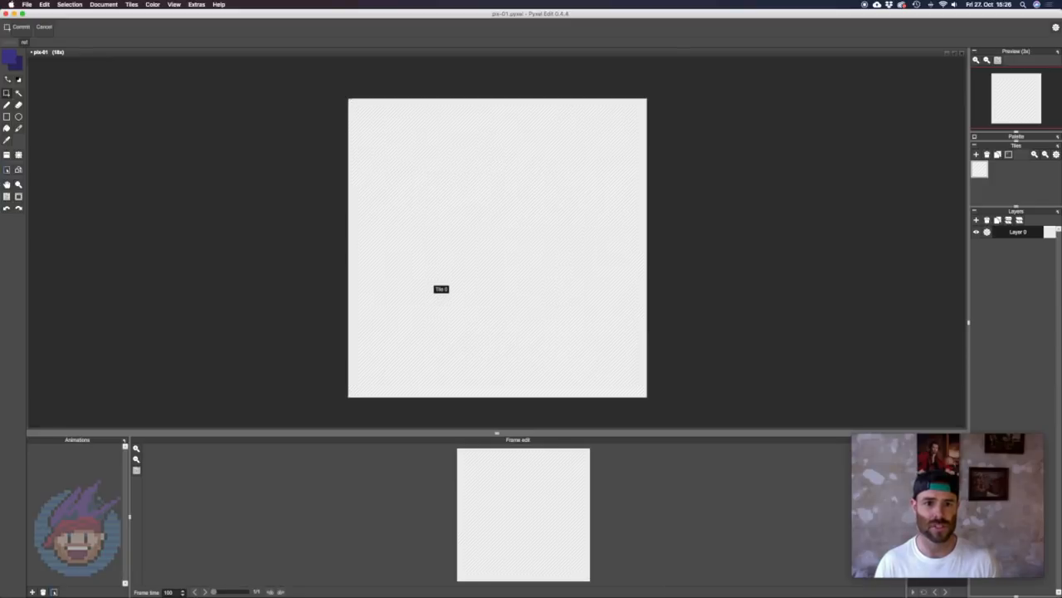
left_click_drag(350, 99, 640, 397)
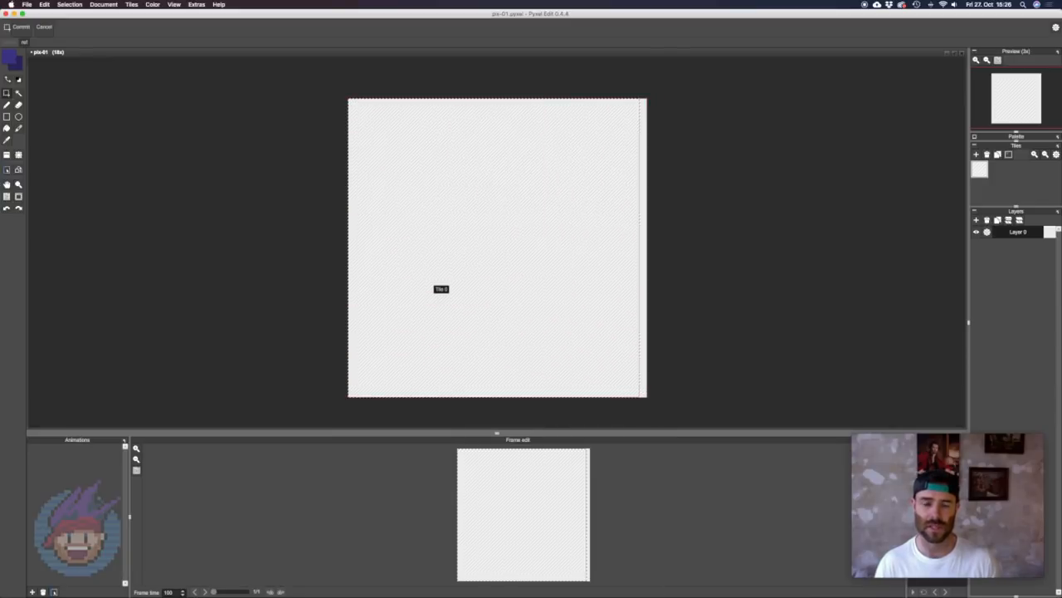
key("super+d")
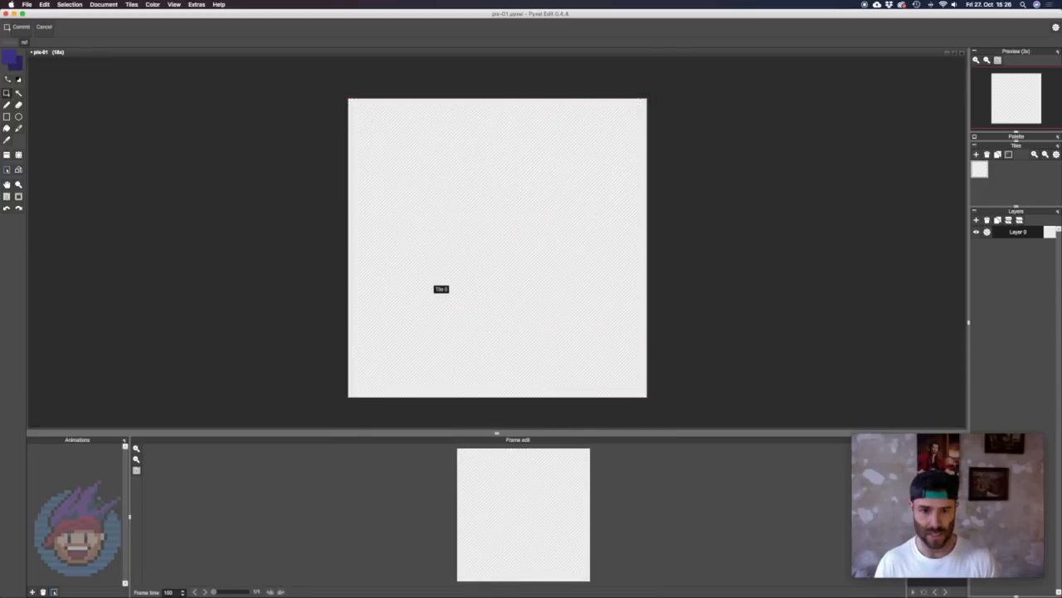
left_click(987, 232)
type("BG")
key("Return")
- Flood the BG layer's canvas with dark purple-blue, RGB 65, 54, 136
key("f")
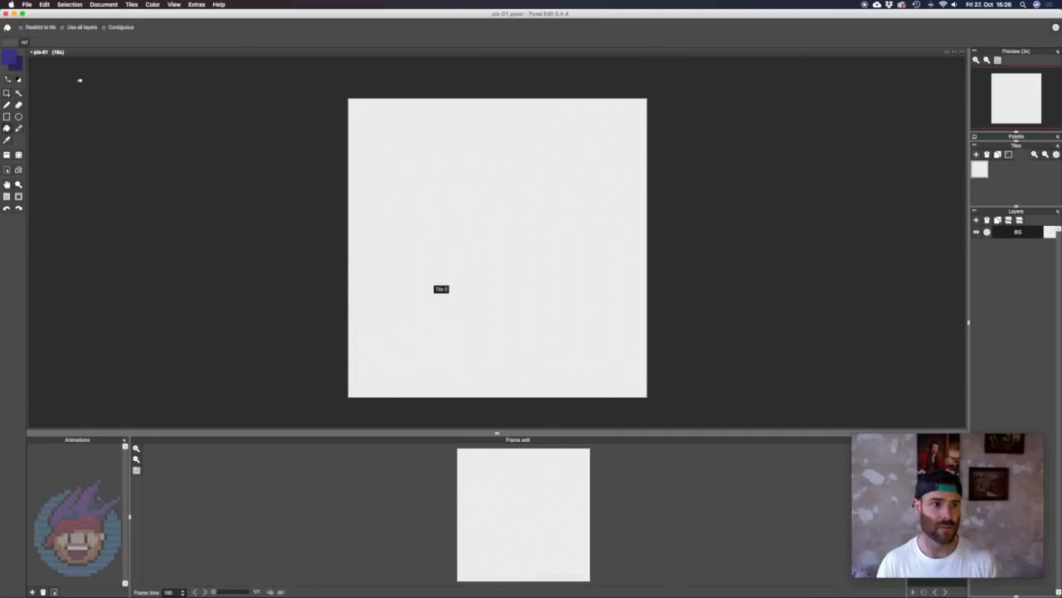
left_click(11, 59)
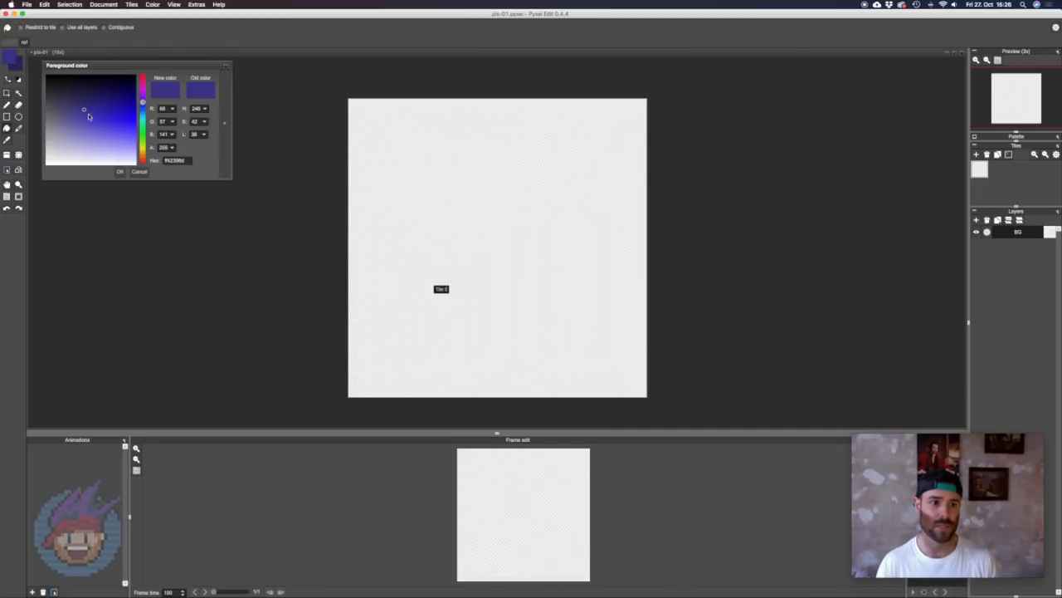
left_click(84, 111)
left_click_drag(84, 111, 87, 113)
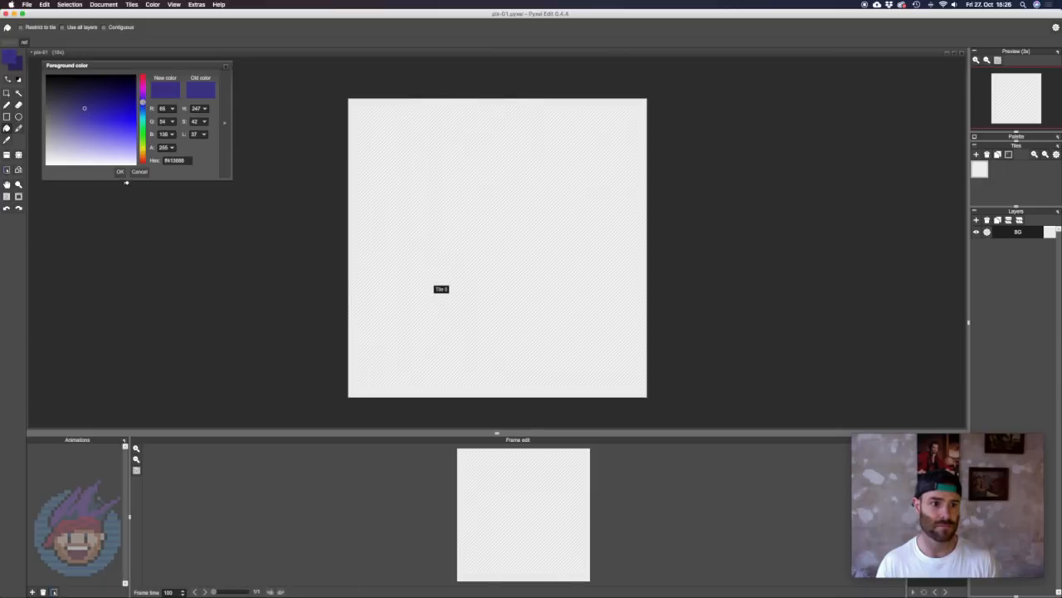
left_click(122, 172)
left_click(562, 233)
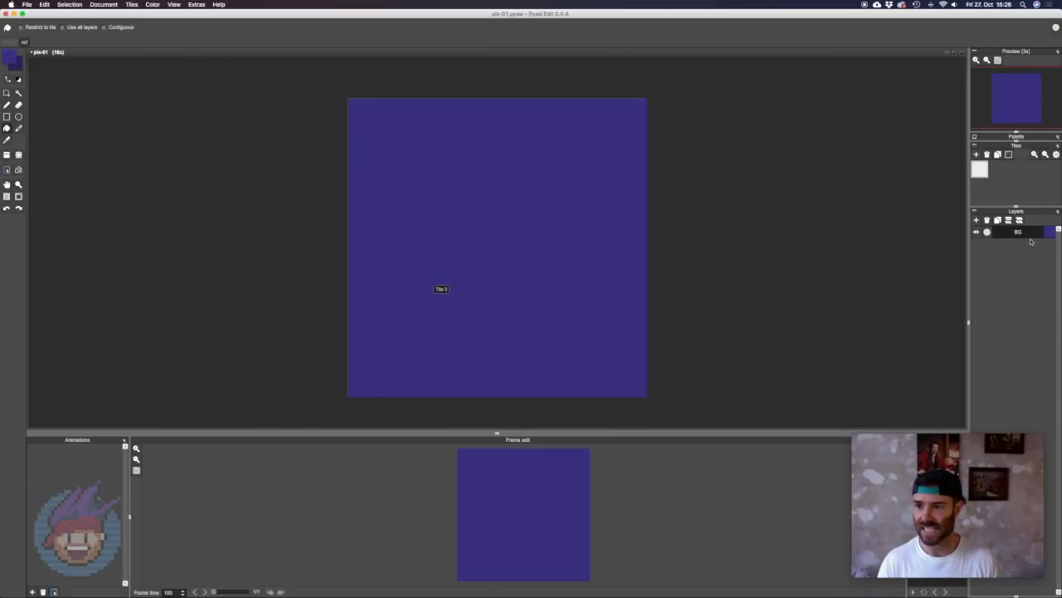
- Add a new layer above BG and name it Face
left_click(976, 220)
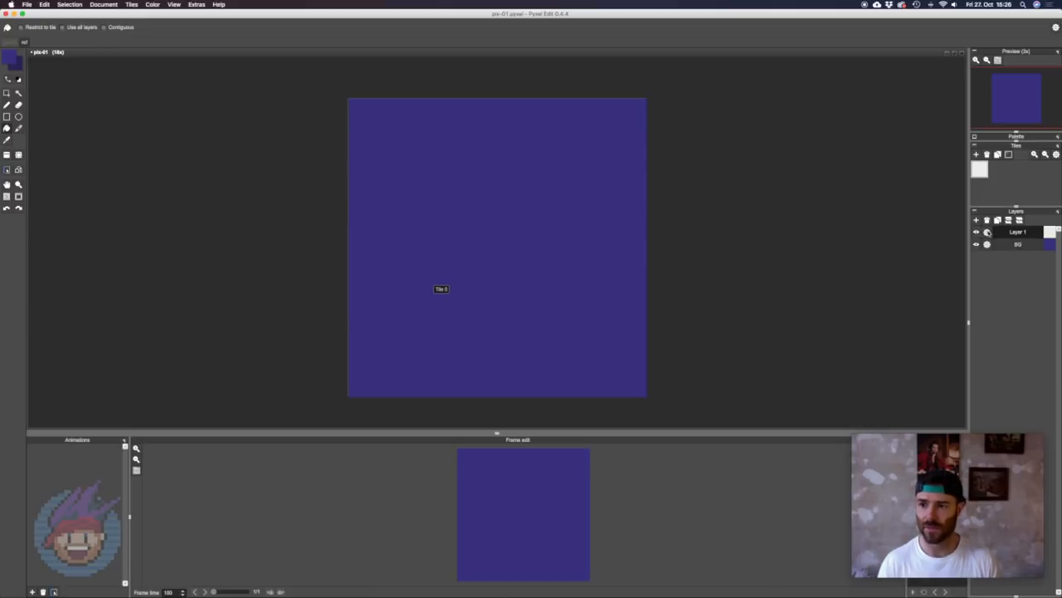
left_click(988, 231)
type("Face")
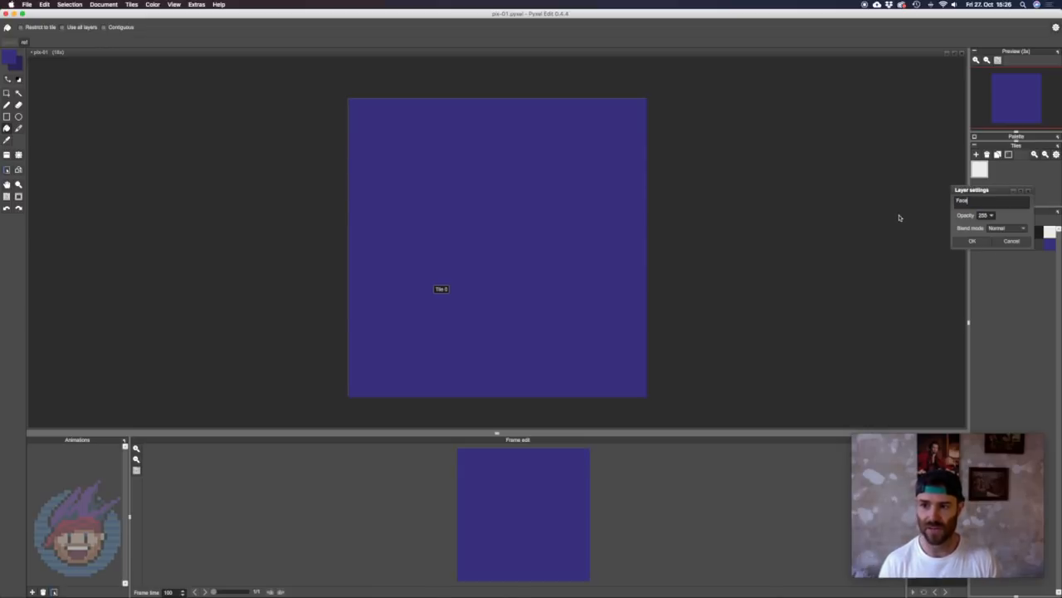
key("Return")
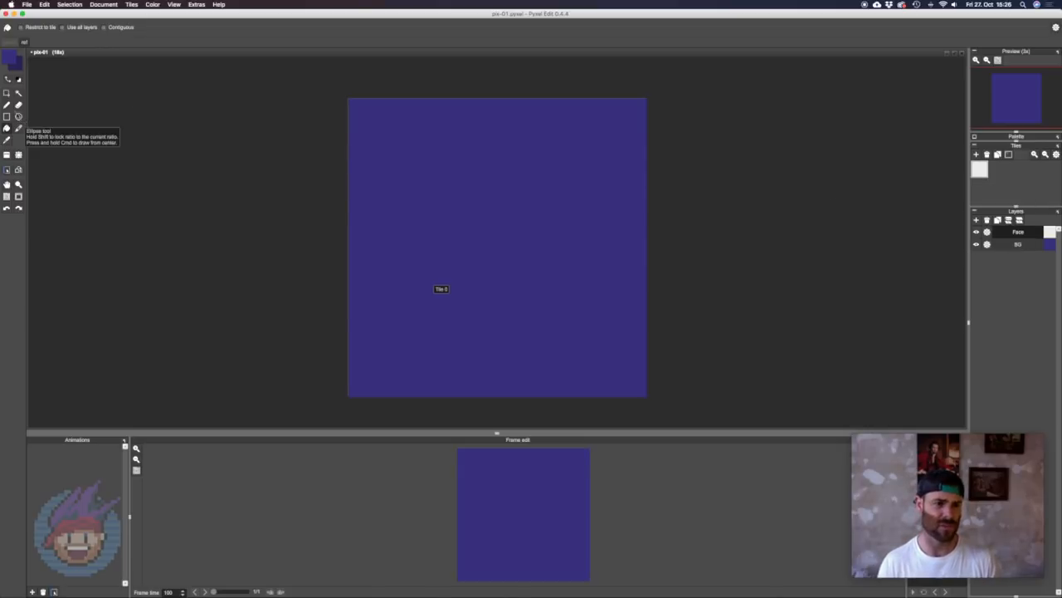
- Choose the Pen tool and set the foreground colour to a light skin tone, RGB 230, 210, 200
left_click(7, 105)
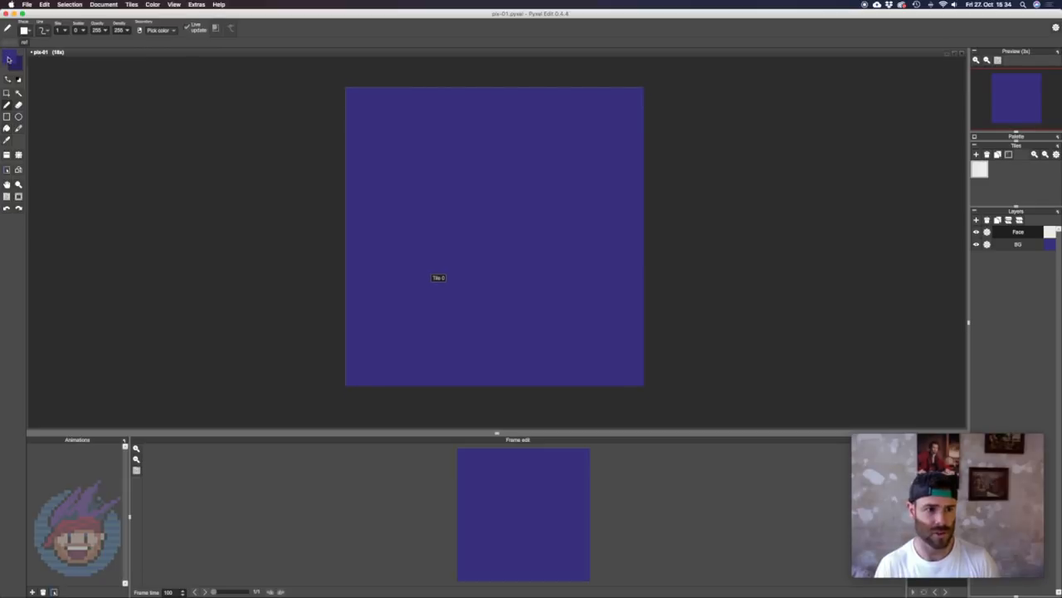
left_click(10, 58)
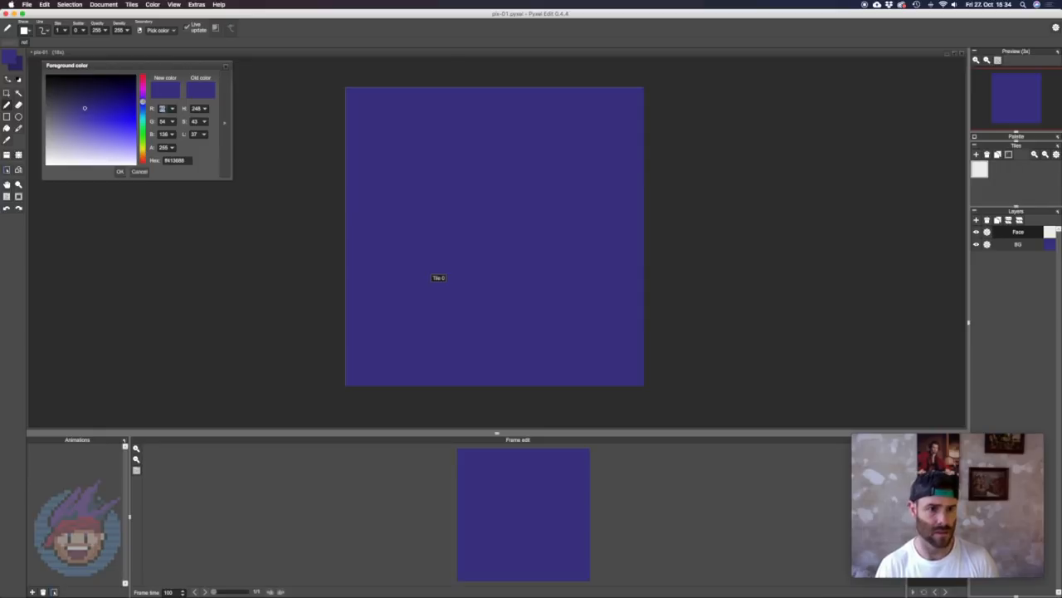
type("233")
key("Tab")
type("210")
key("Tab")
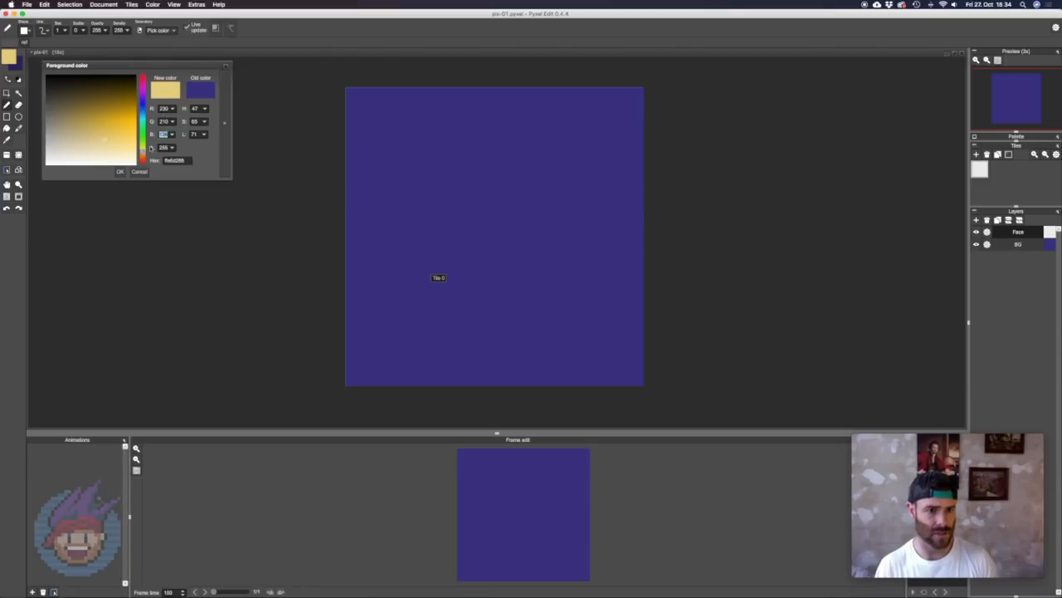
type("200")
key("Return")
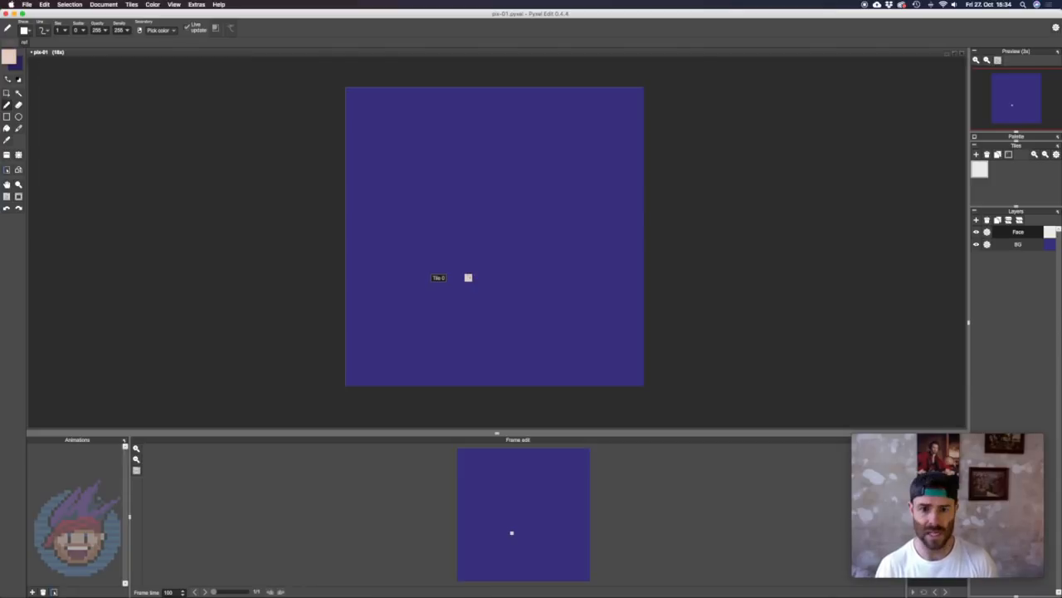
- Outline a flat-topped, rounded-chin face near the canvas centre and fill it with the skin tone
mouse_move(468, 277)
left_mouse_down()
mouse_move(510, 277)
mouse_move(536, 247)
mouse_move(535, 218)
mouse_move(439, 217)
mouse_move(439, 244)
mouse_move(463, 275)
left_mouse_up()
key("f")
left_click(483, 256)
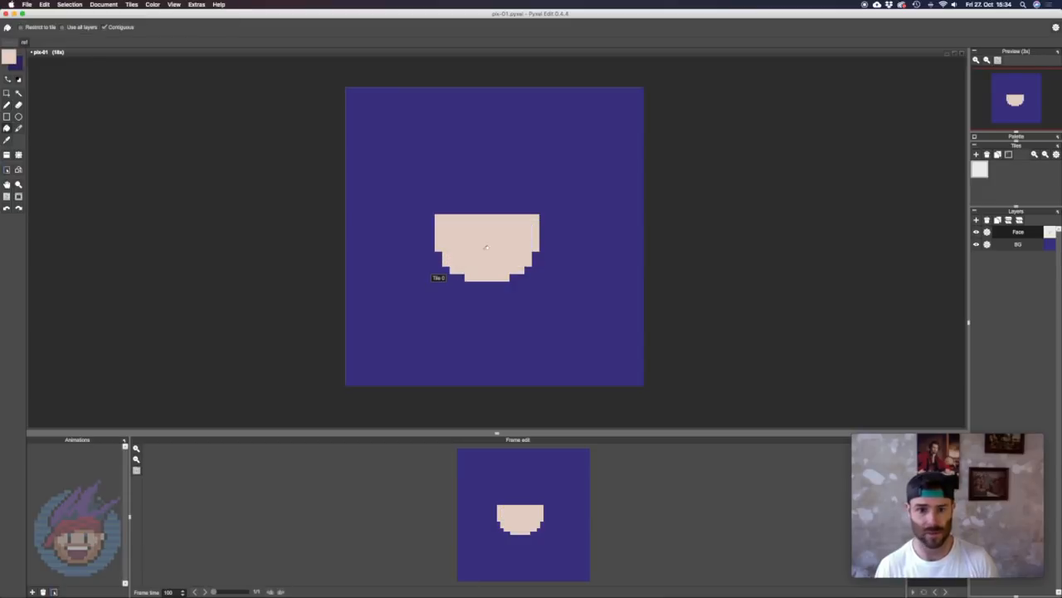
- Select the whole face shape and move it one pixel right and one pixel up
key("s")
left_click_drag(417, 197, 582, 324)
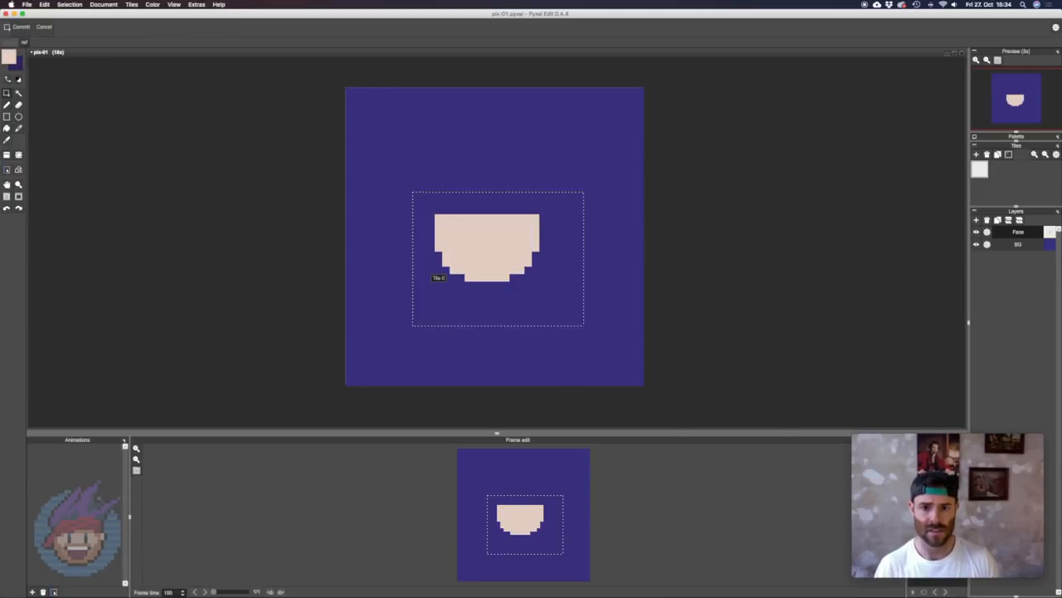
left_click_drag(527, 294, 535, 288)
key("Return")
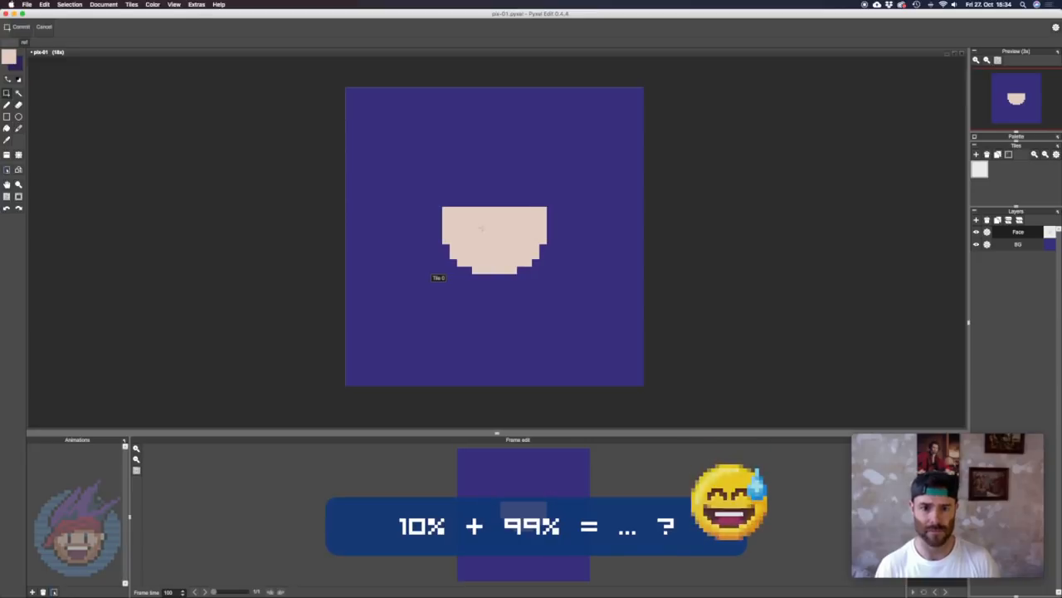
- Return to the Pen tool and set the foreground colour to a warm near-black
key("b")
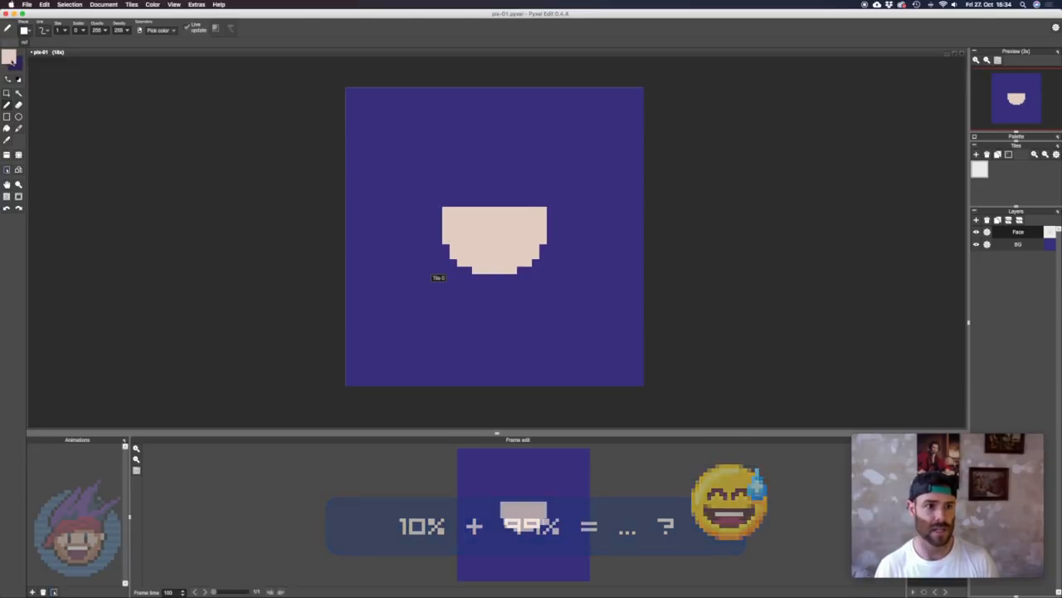
left_click(8, 58)
left_click(54, 89)
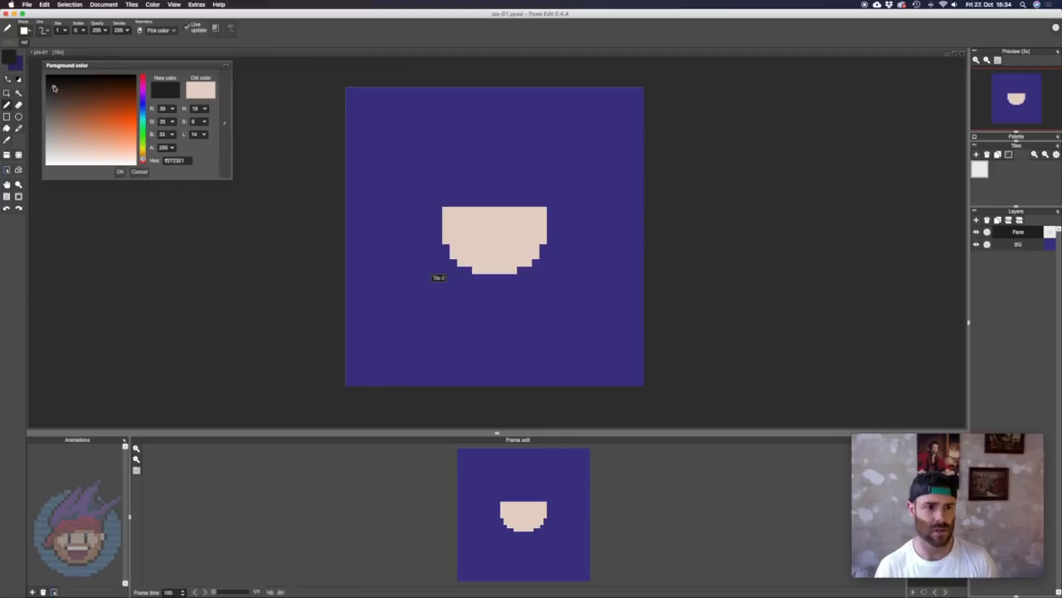
left_click_drag(55, 89, 52, 86)
left_click(120, 170)
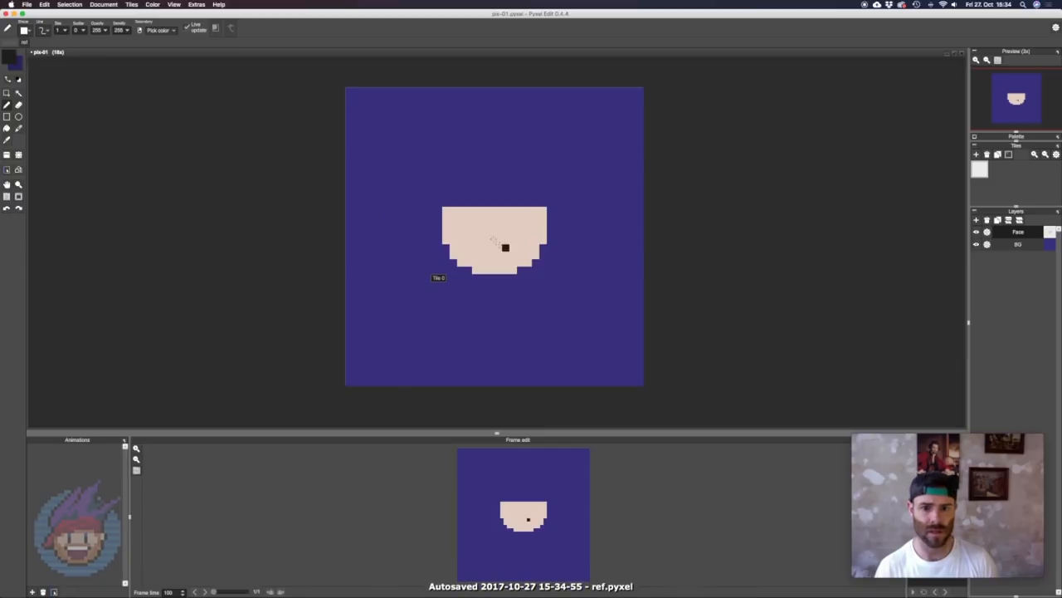
- Draw two vertical eyes at the face's upper edge and a wide, solid open mouth below them in near-black
left_click(468, 218)
mouse_move(476, 217)
left_mouse_down()
mouse_move(513, 210)
mouse_move(513, 226)
mouse_move(475, 240)
mouse_move(517, 240)
mouse_move(483, 263)
mouse_move(510, 255)
mouse_move(485, 259)
mouse_move(469, 245)
mouse_move(520, 247)
left_mouse_up()
left_click(476, 210)
left_click(513, 247)
left_click(475, 248)
right_click(491, 247)
key("super+z")
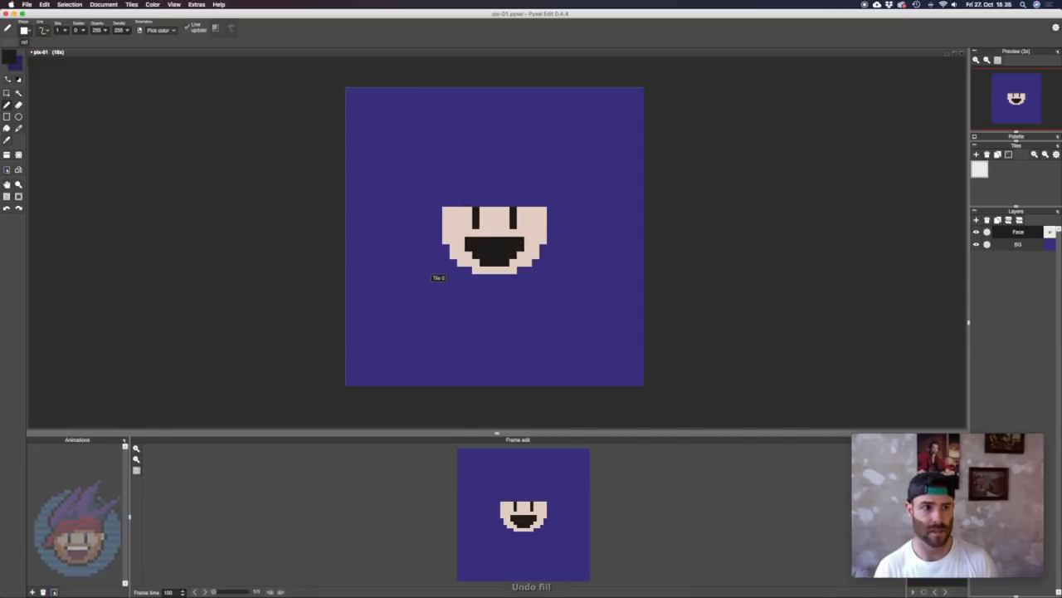
- Switch the foreground colour to white and paint a four-pixel row of teeth along the mouth's upper edge
left_click(18, 80)
key("x")
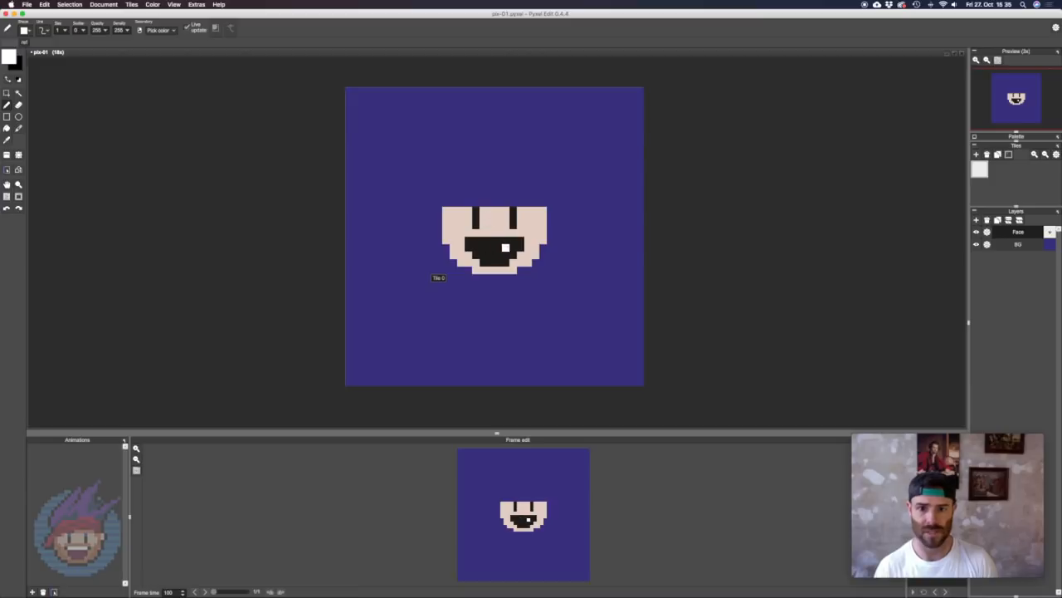
left_click_drag(483, 241, 507, 241)
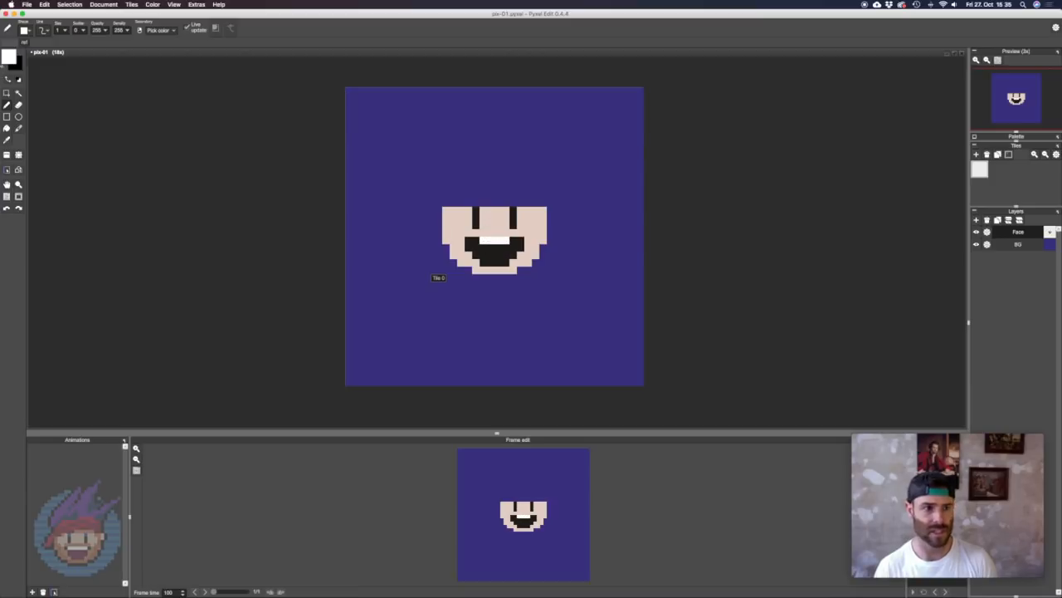
- Pick a dark magenta, about RGB 123, 47, 89, and fill the inside of the mouth below the teeth with it
left_click(9, 58)
left_click_drag(62, 104, 89, 107)
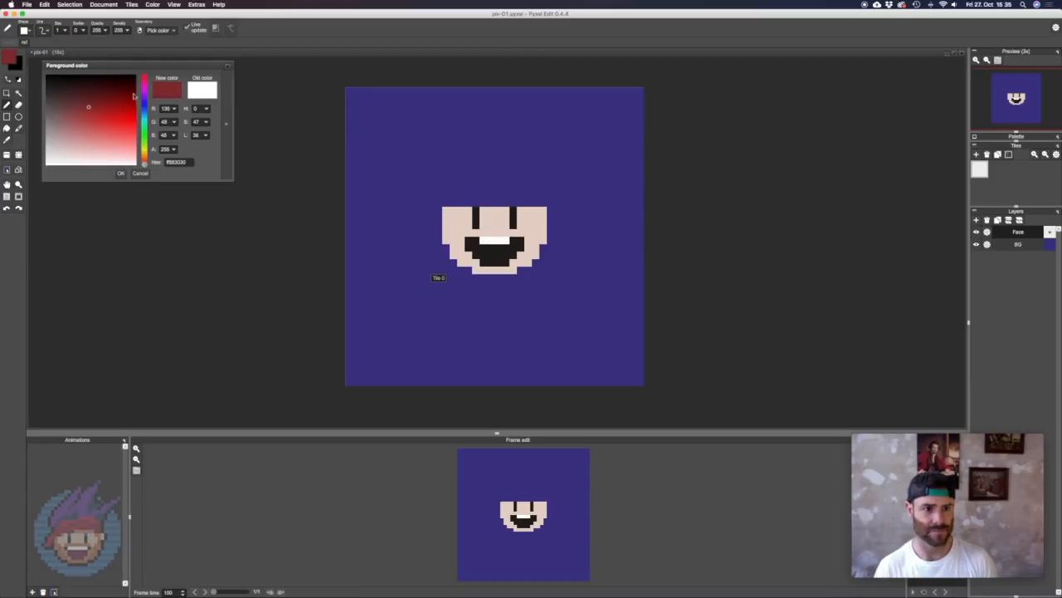
left_click(144, 82)
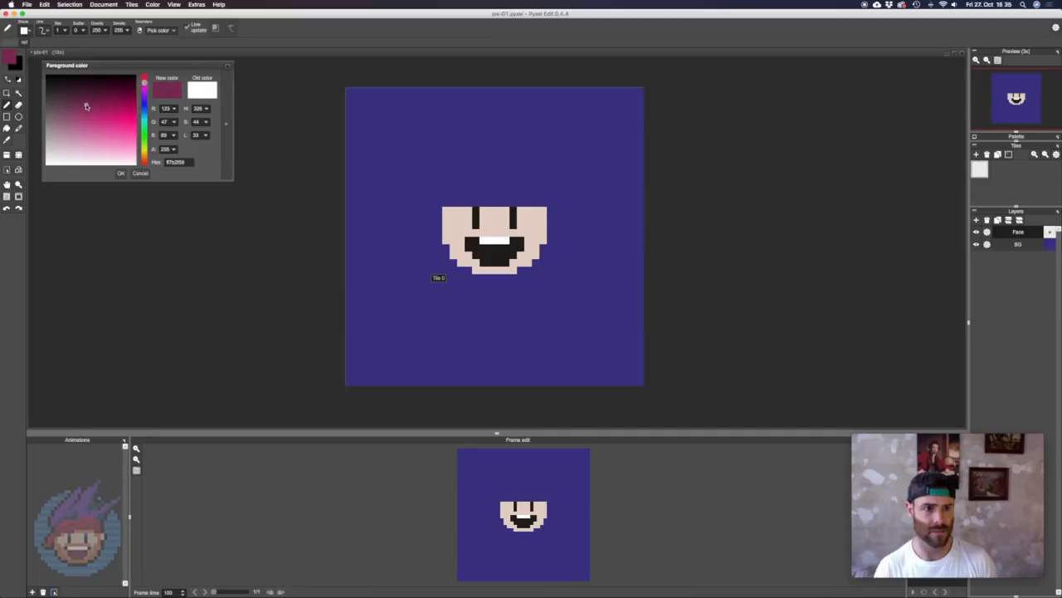
left_click(86, 107)
left_click(120, 172)
left_click_drag(483, 255, 506, 248)
key("f")
left_click(500, 258)
- Sample the purple background colour and paint over the uppermost pixel of both eyes with the Pen tool
key("b")
right_click(483, 202)
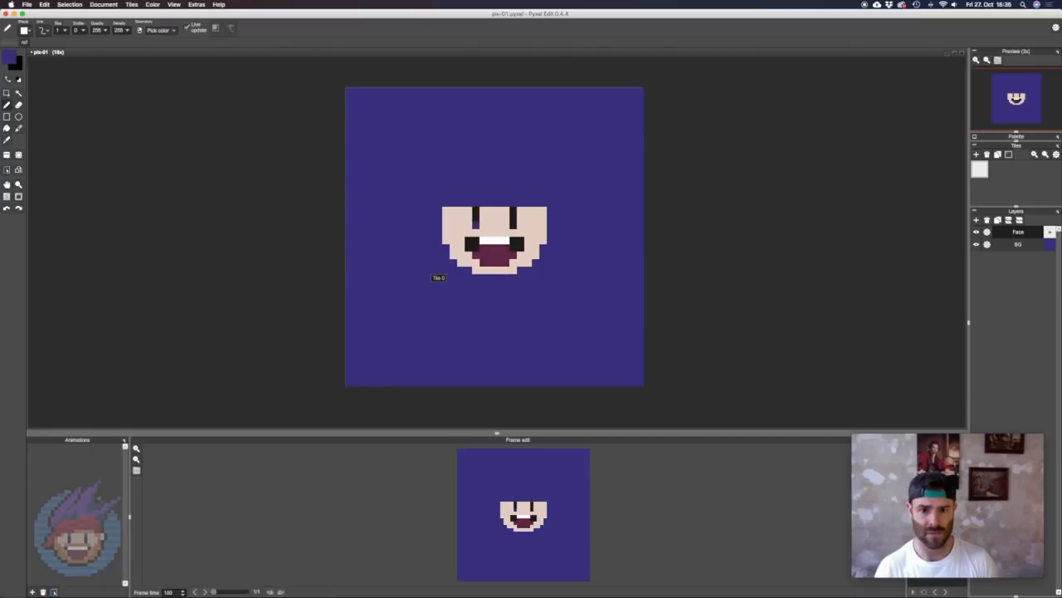
left_click(475, 211)
left_click(512, 211)
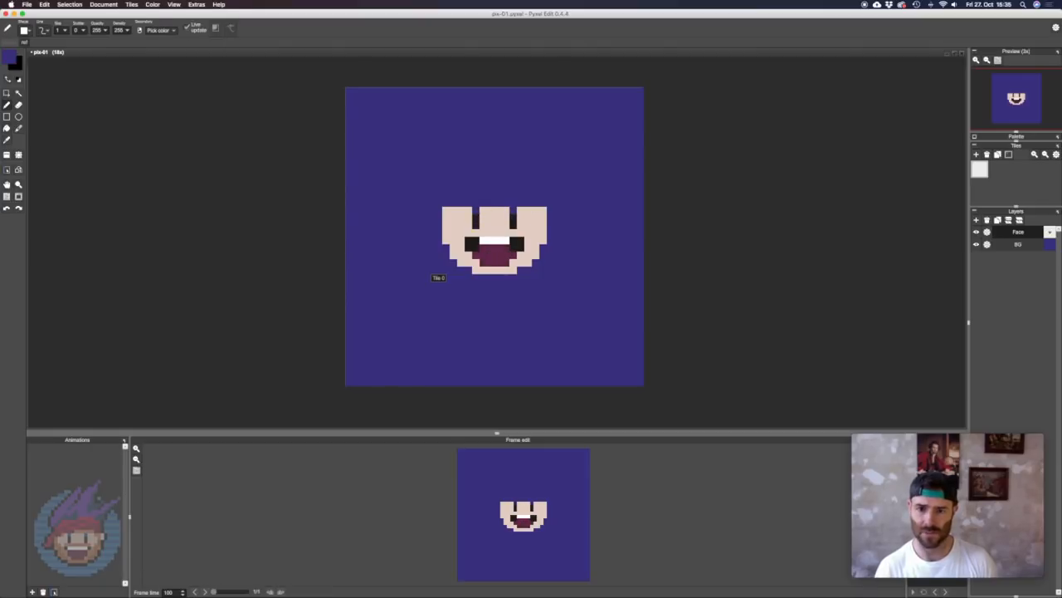
right_click(536, 212)
right_click(436, 274)
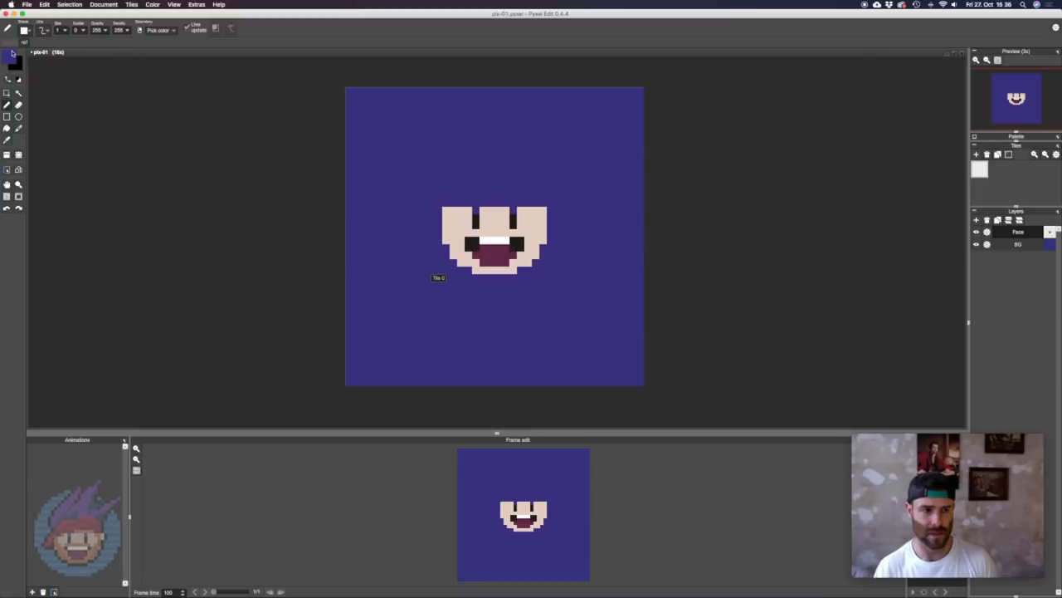
- Set the foreground colour to crimson and draw the cap's stepped lower edge across the top of the face
left_click(10, 59)
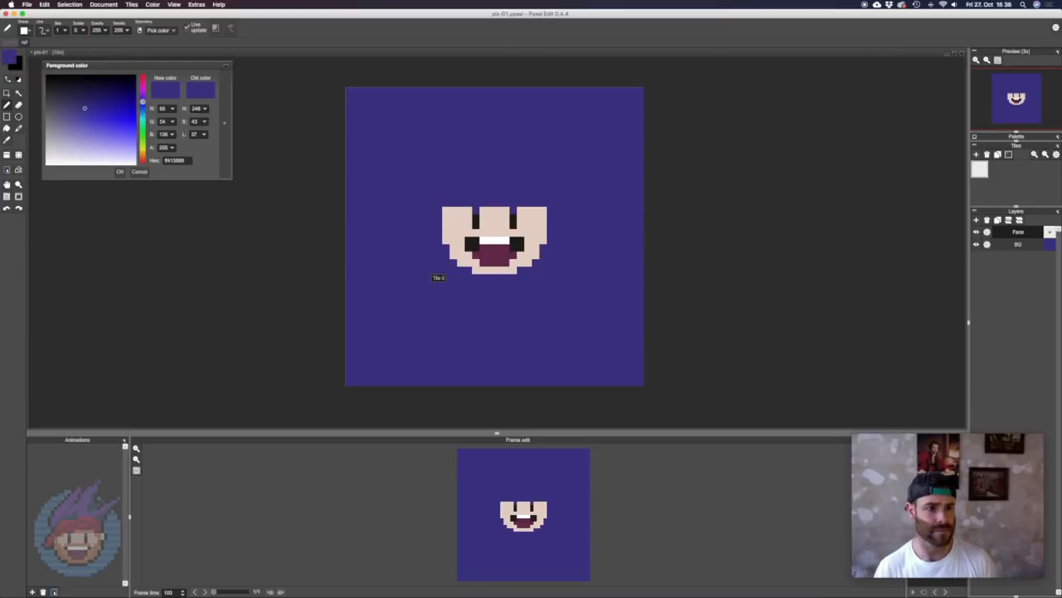
left_click(142, 79)
left_click(94, 114)
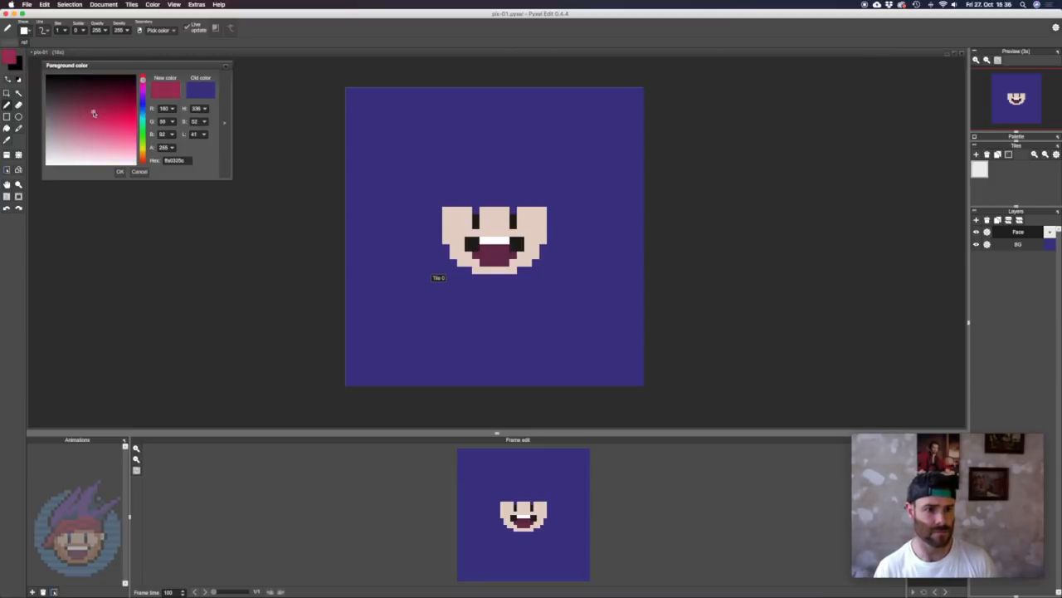
left_click(119, 171)
left_click(446, 210)
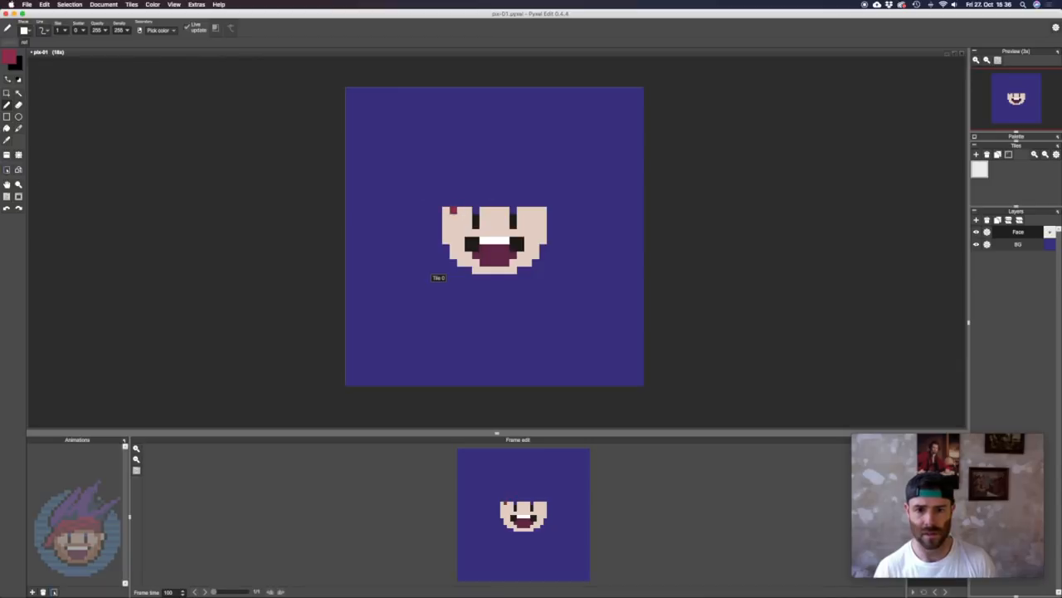
mouse_move(450, 212)
left_mouse_down()
mouse_move(538, 196)
mouse_move(542, 179)
left_mouse_up()
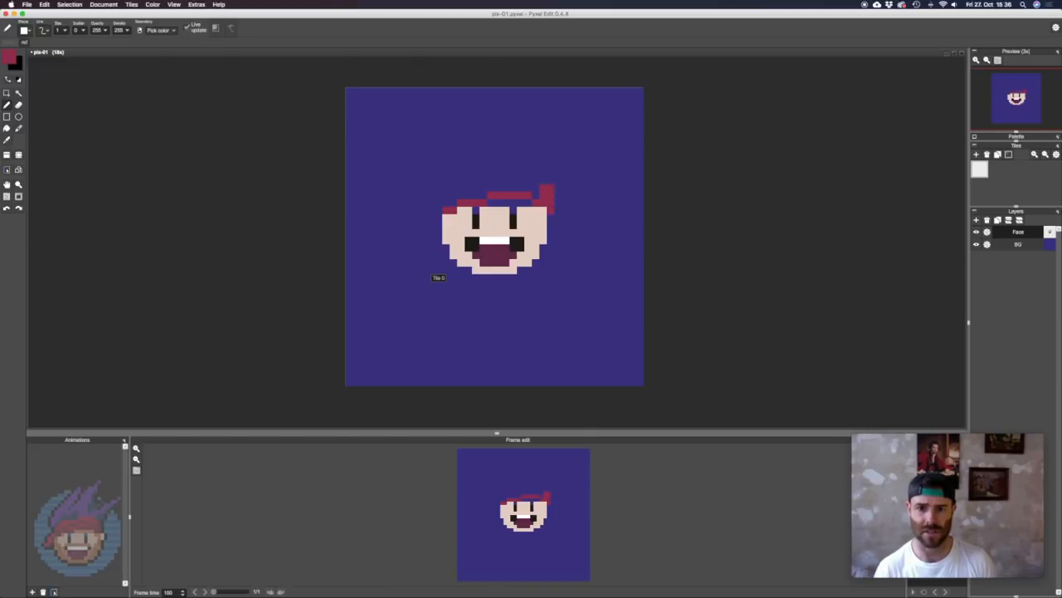
- Try to outline a rounded crimson cap above the face and fill its interior
mouse_move(551, 219)
left_mouse_down()
mouse_move(550, 179)
mouse_move(504, 173)
mouse_move(438, 204)
left_mouse_up()
key("f")
left_click(508, 185)
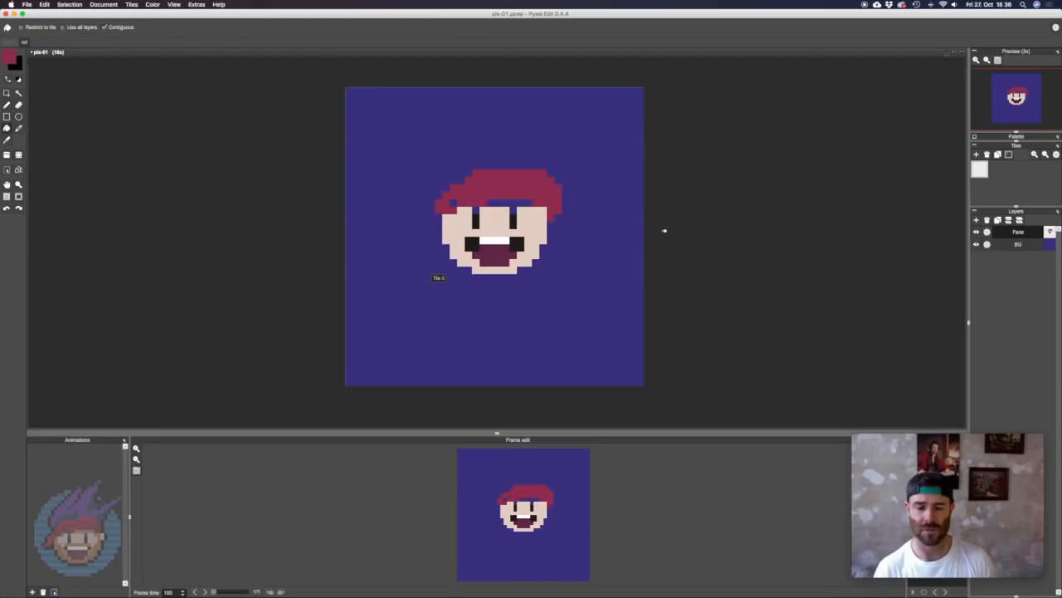
- Undo the cap's fill and its outline strokes back to the stepped lower edge
key("super+z")
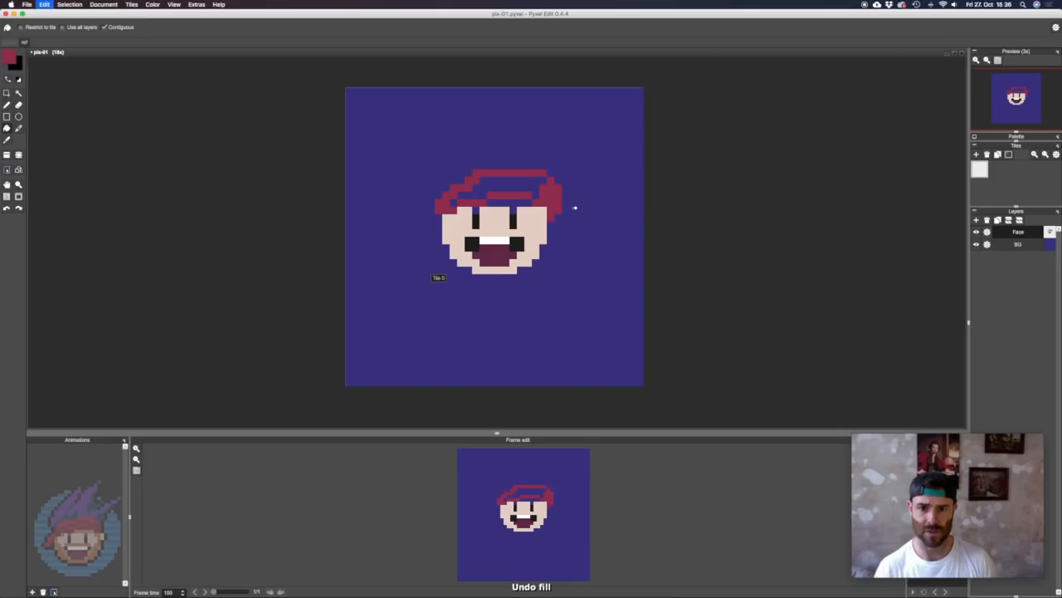
key("super+z")
key("super+z")
key("super+z")
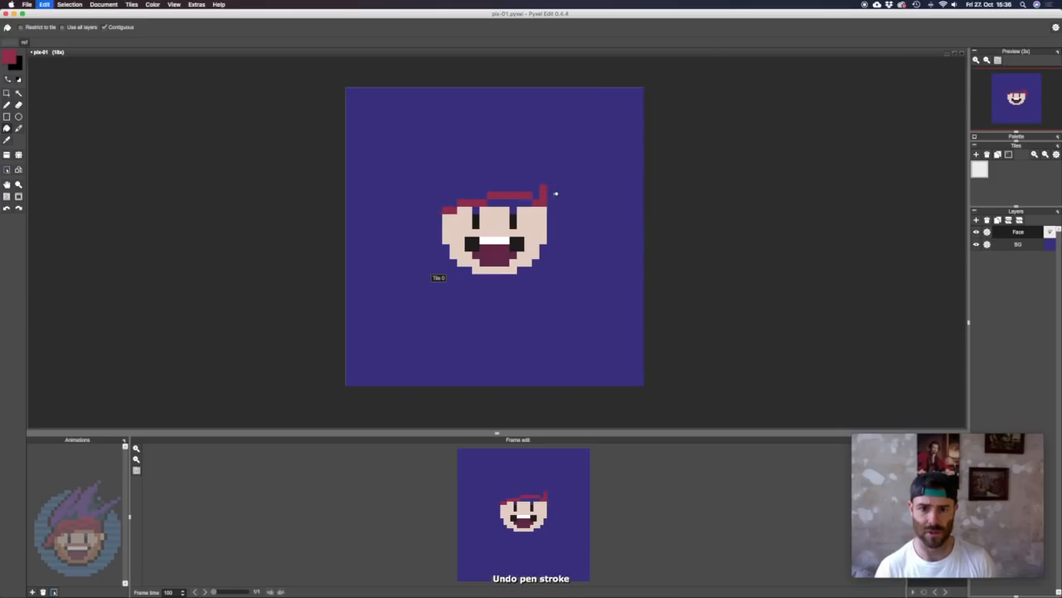
- Outline a narrower crimson cap that matches the face's width, fill its interior, and trim its upper right corner with the Eraser
key("b")
left_click_drag(542, 179, 504, 164)
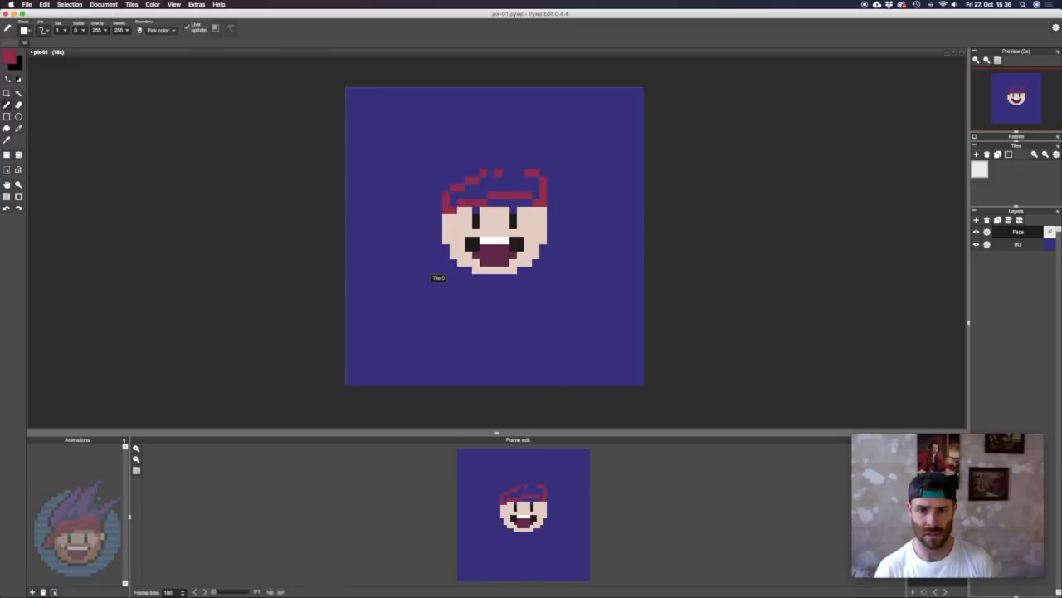
key("f")
left_click(538, 179)
key("e")
left_click_drag(536, 173, 543, 181)
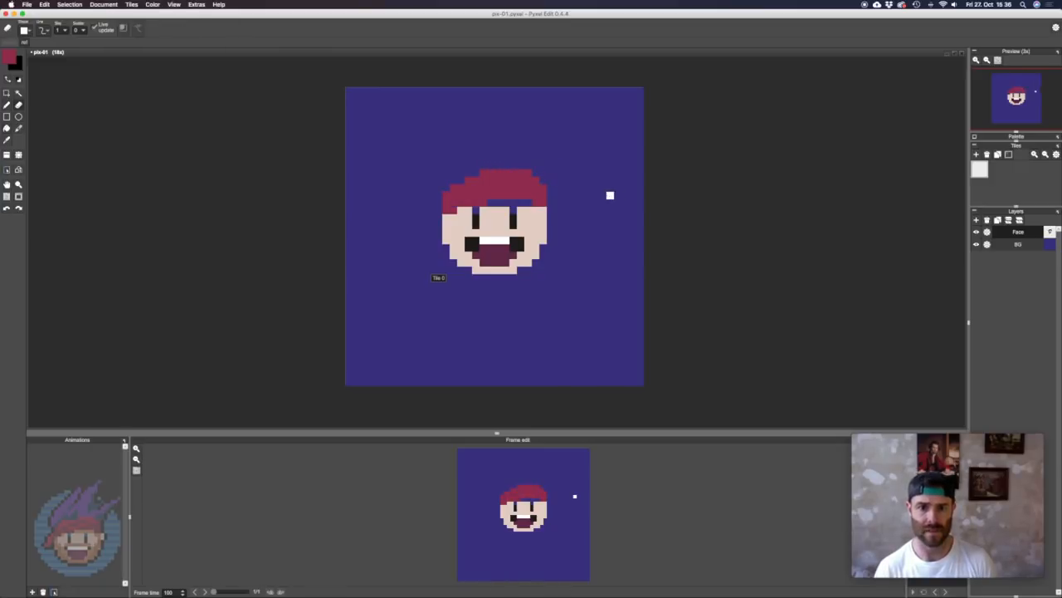
- Sample the skin colour and fill the gap between the cap's lower edge and the forehead
key("b")
right_click(504, 212)
key("f")
left_click(498, 200)
key("b")
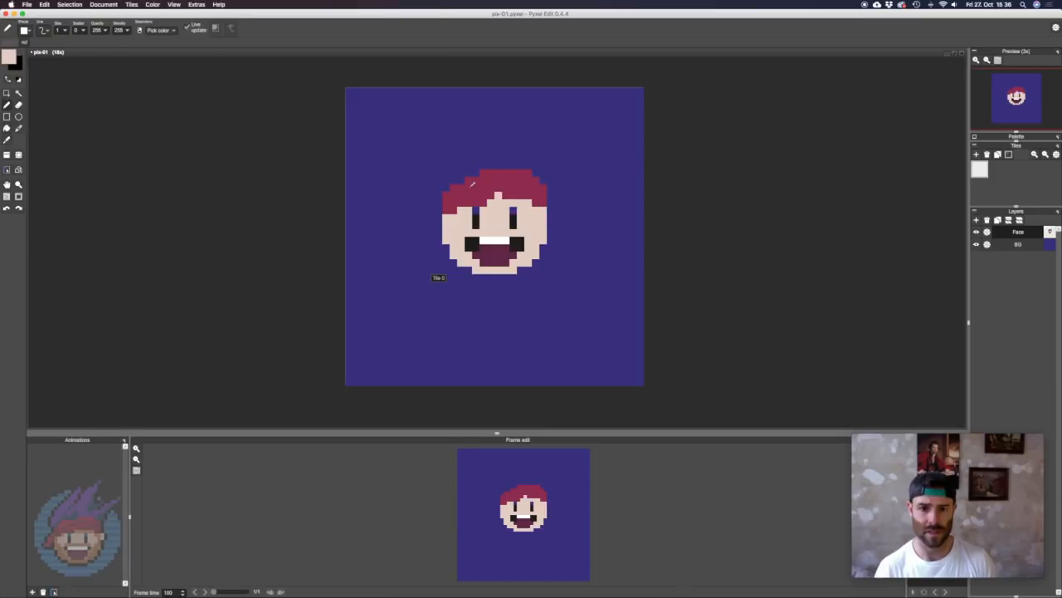
- Sample the cap's crimson and draw a stepped cloth tail hanging down outside the left side of the face
right_click(536, 202)
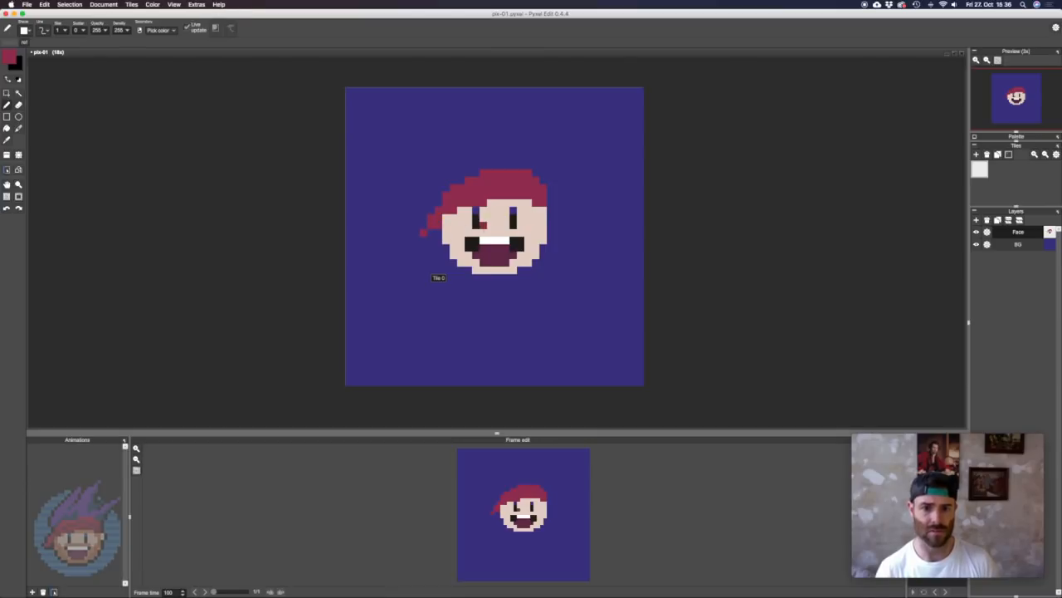
key("i")
key("b")
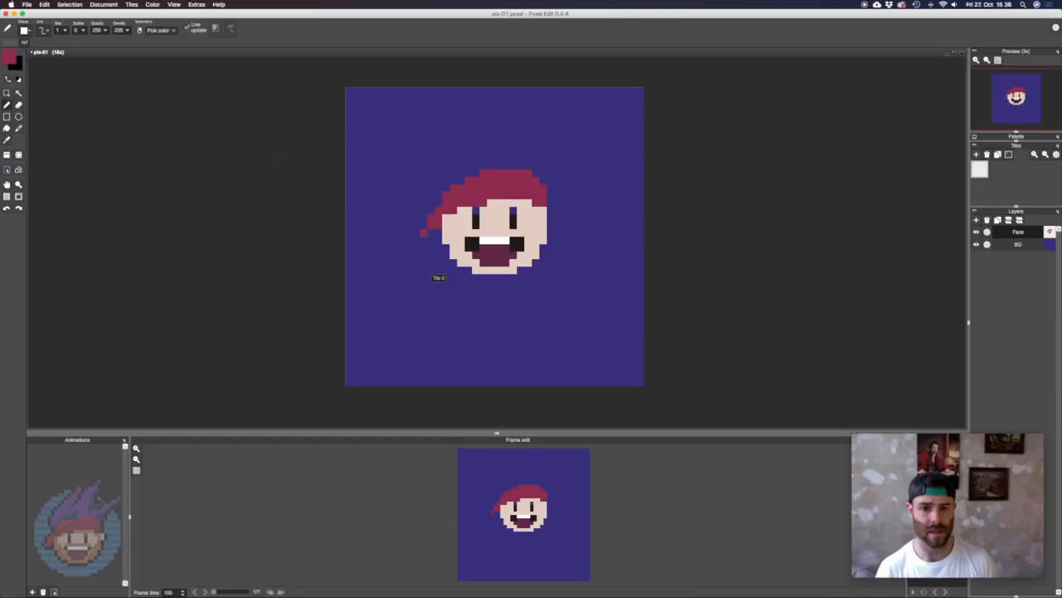
- Select the cap's tail, move it down one pixel, and touch up its pixels with the Eraser and Pen
key("m")
left_click_drag(414, 207, 442, 236)
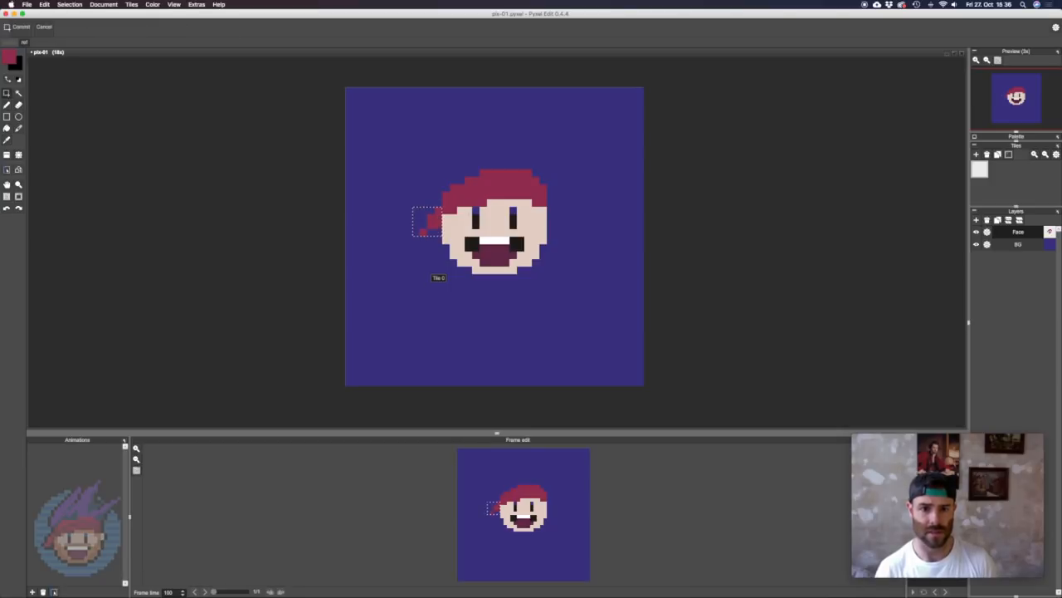
key("Down")
key("Return")
key("super+d")
key("e")
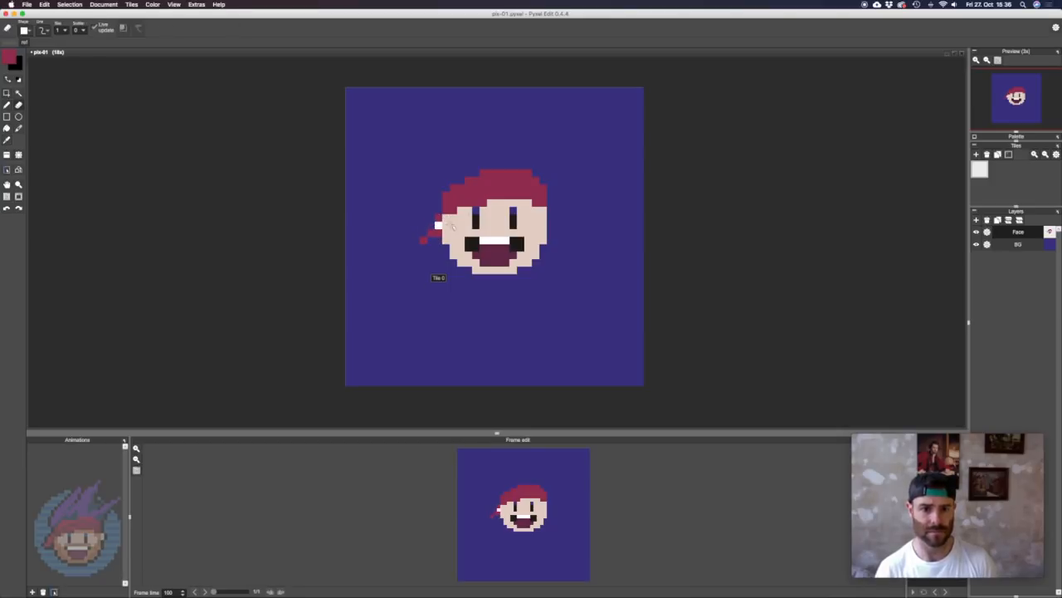
key("b")
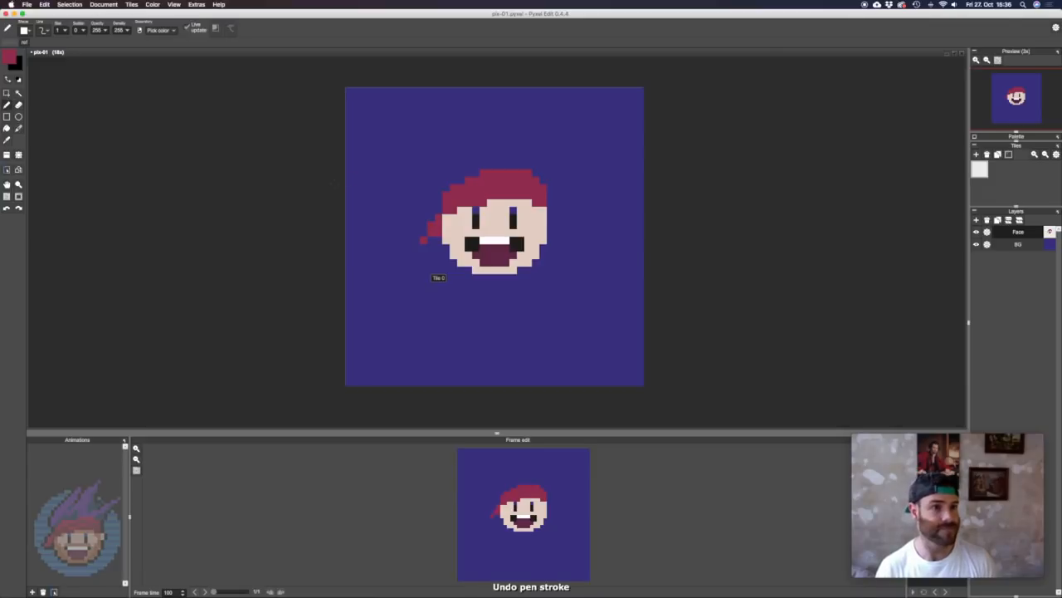
- Pick a dark maroon, RGB 103, 42, 64, and shade the cap's left end and its lower edge across the forehead
left_click(9, 57)
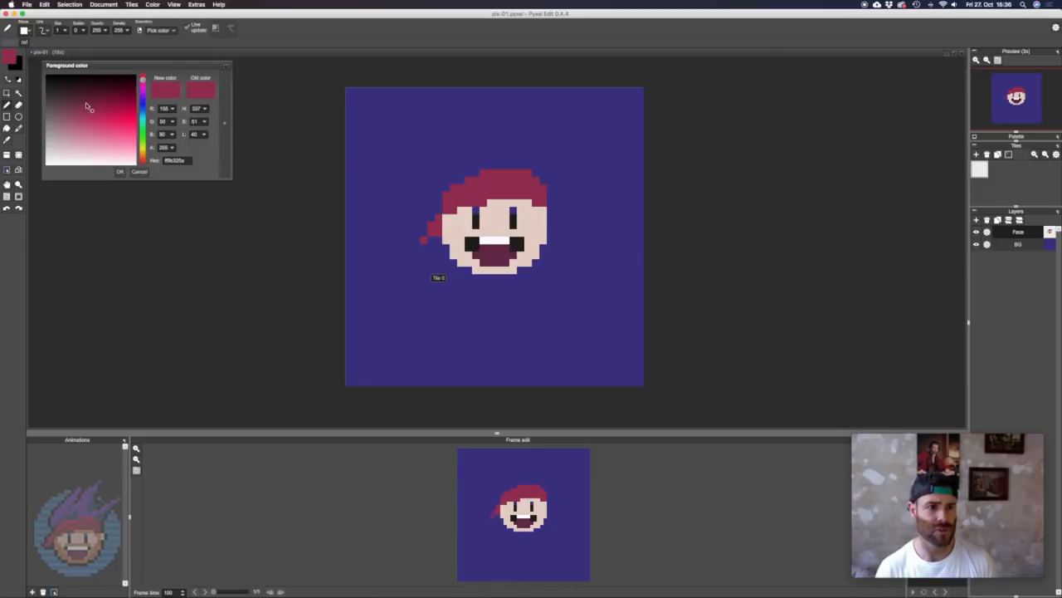
left_click(86, 102)
left_click(120, 171)
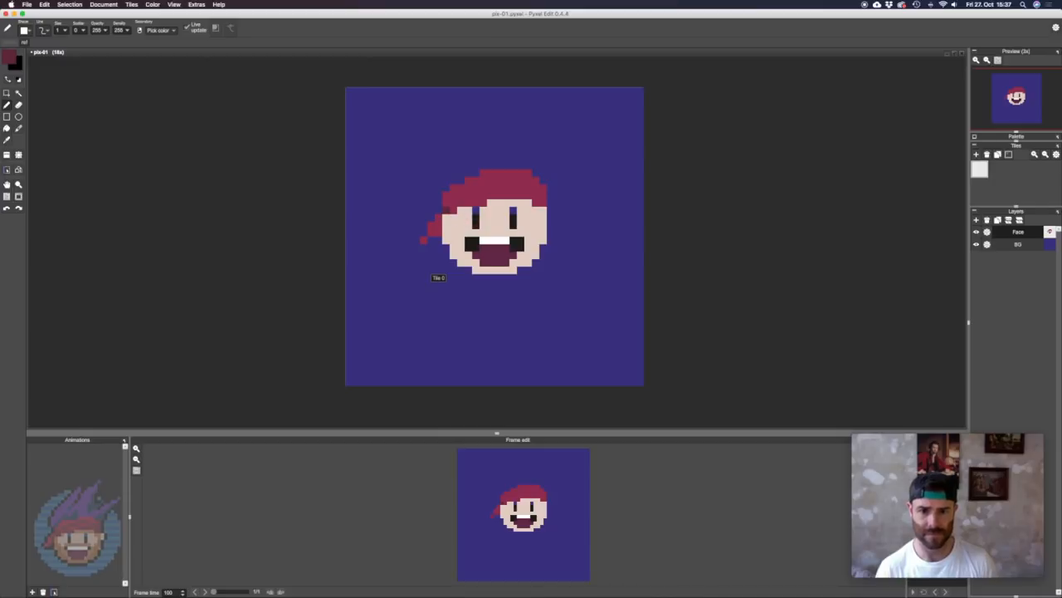
left_click_drag(446, 196, 447, 204)
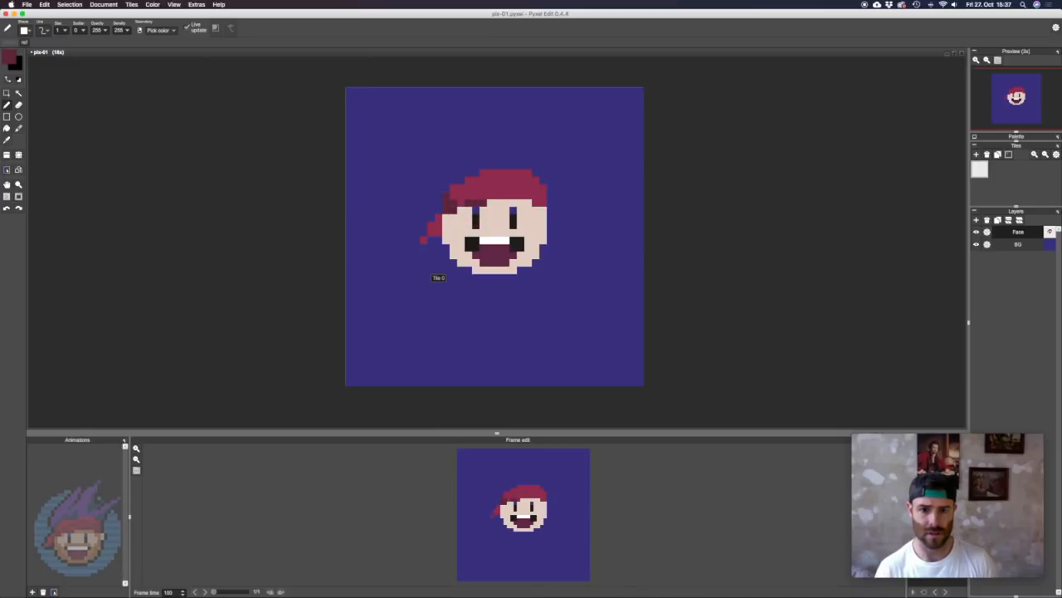
left_click_drag(496, 195, 536, 203)
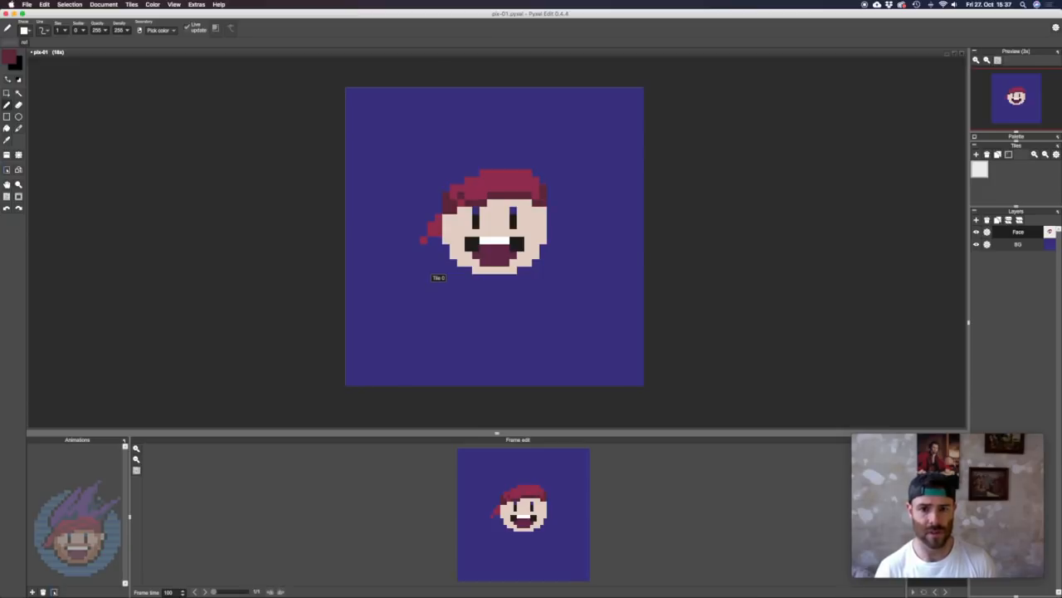
- Draw dark maroon fold lines across the cap and shade the lower edge of its tail
left_click_drag(460, 196, 527, 188)
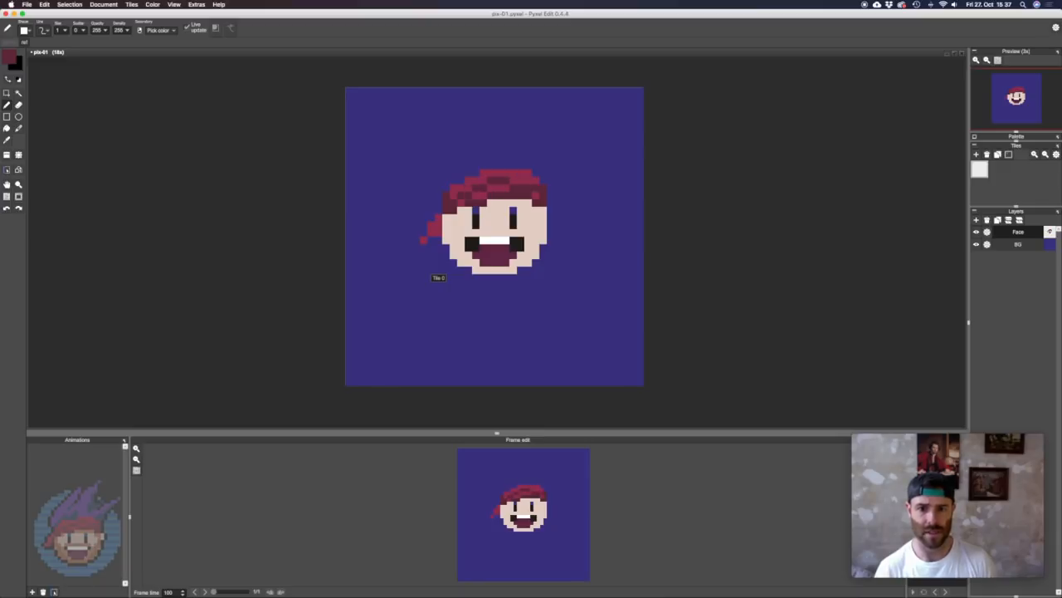
key("super+z")
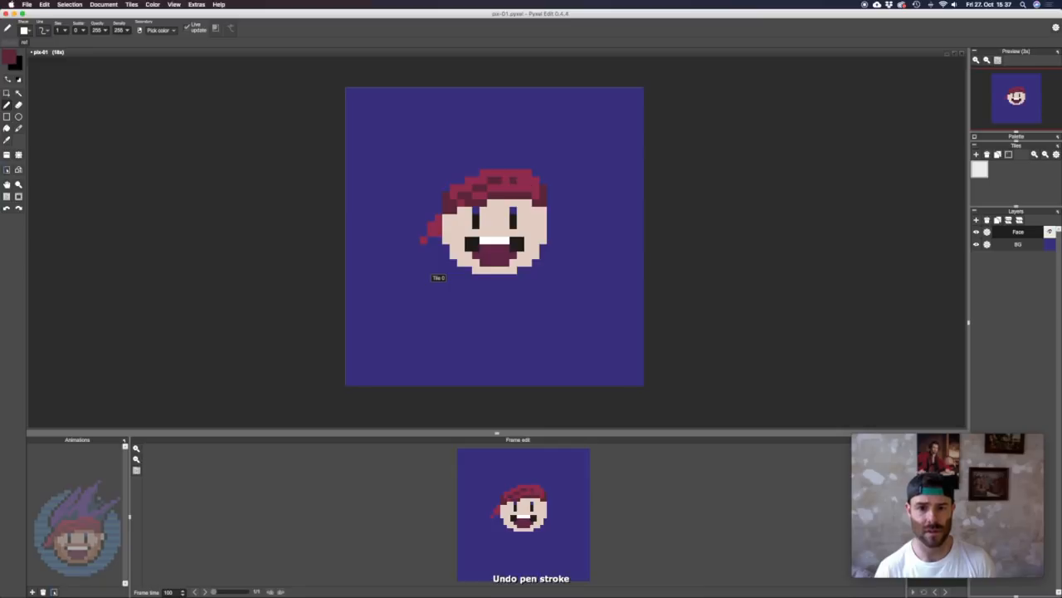
left_click_drag(505, 181, 535, 189)
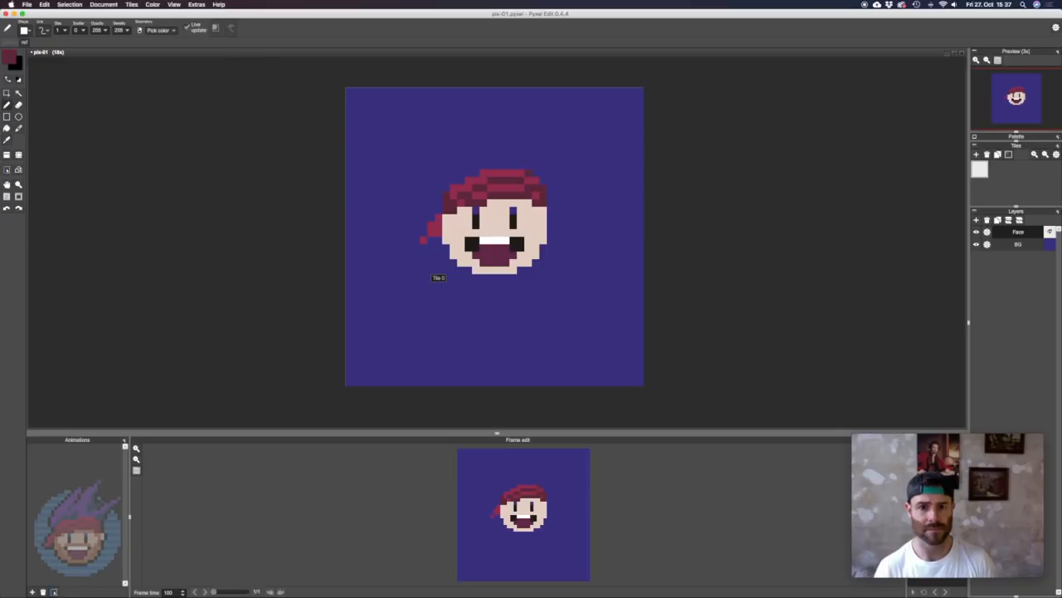
left_click(438, 233)
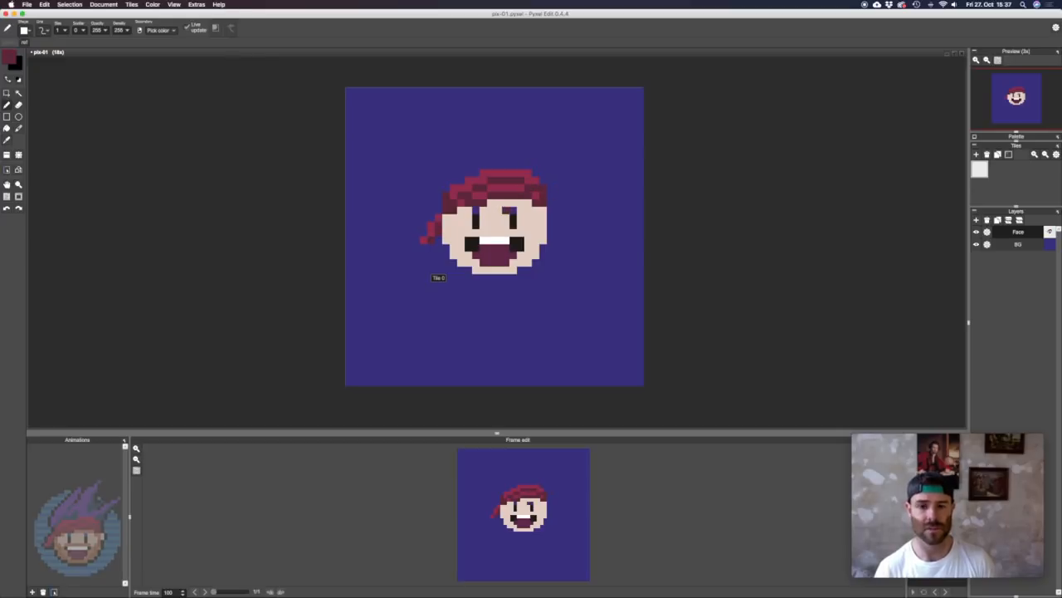
- Select the whole head with its cap and move it straight down about four pixels
right_click(468, 221)
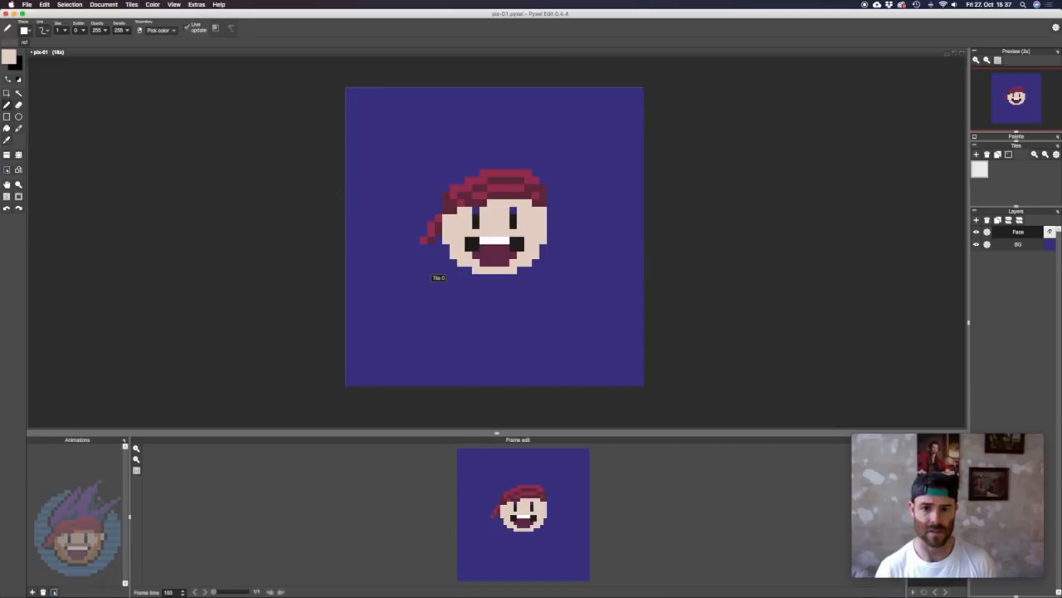
key("s")
left_click_drag(406, 146, 570, 295)
left_click_drag(536, 219, 538, 250)
key("Return")
key("super+d")
key("b")
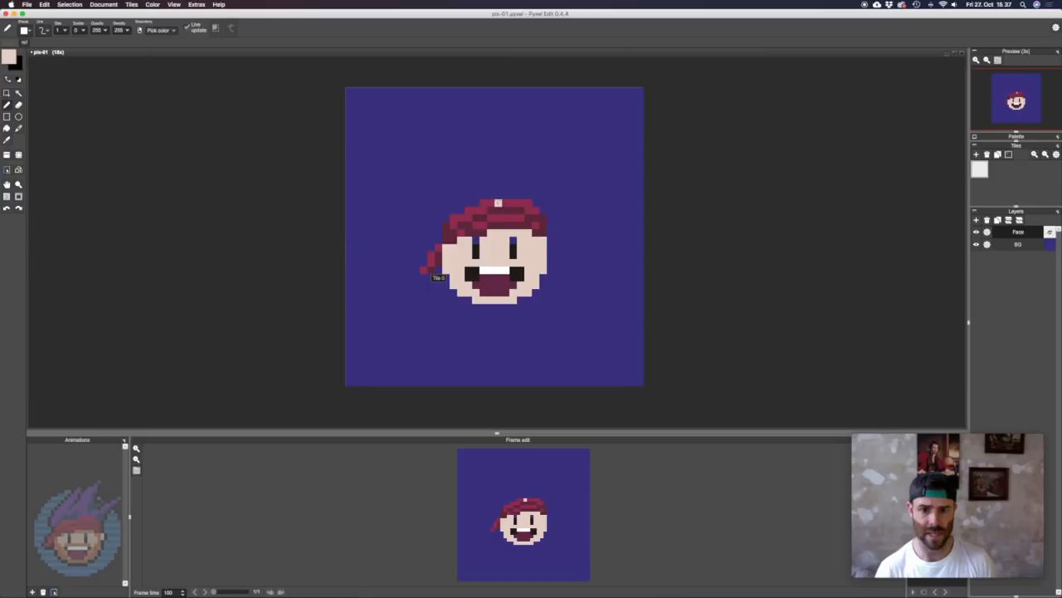
- Pick a purple, RGB 108, 62, 161, outline spiky windblown hair above the cap, and fill it
right_click(506, 217)
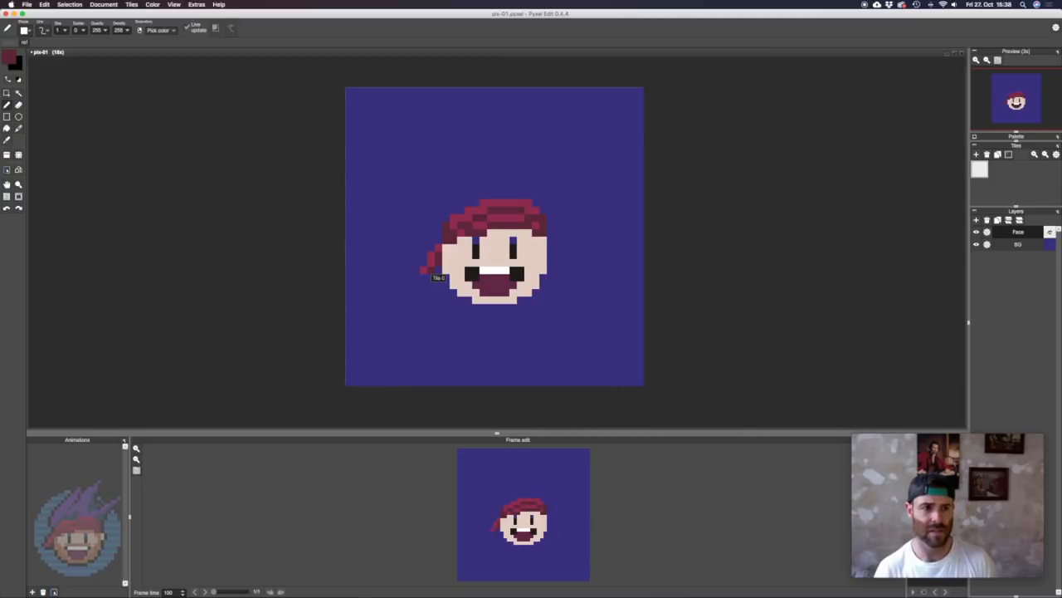
left_click(9, 58)
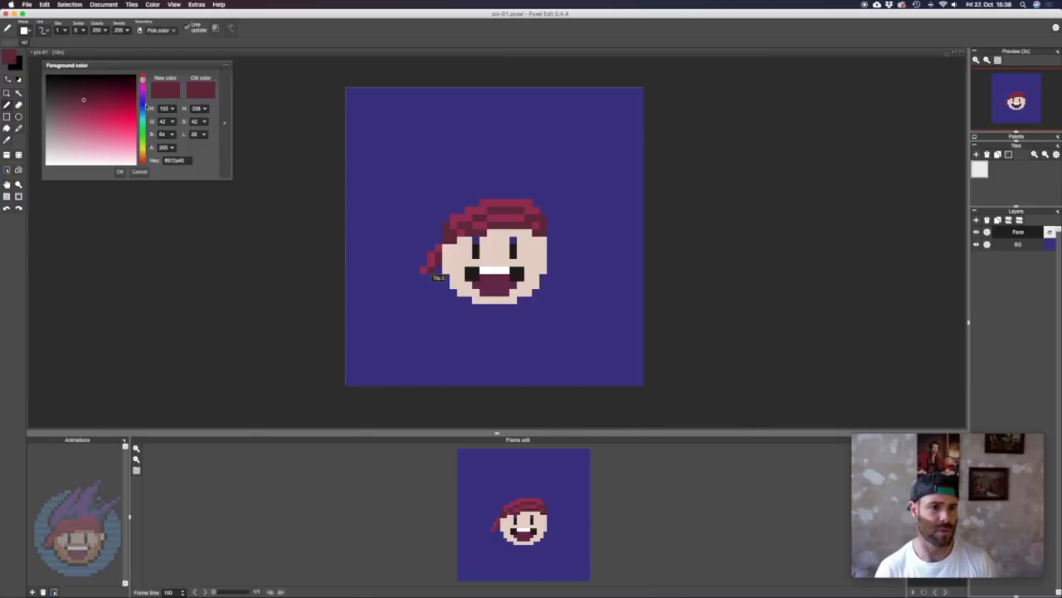
left_click(143, 98)
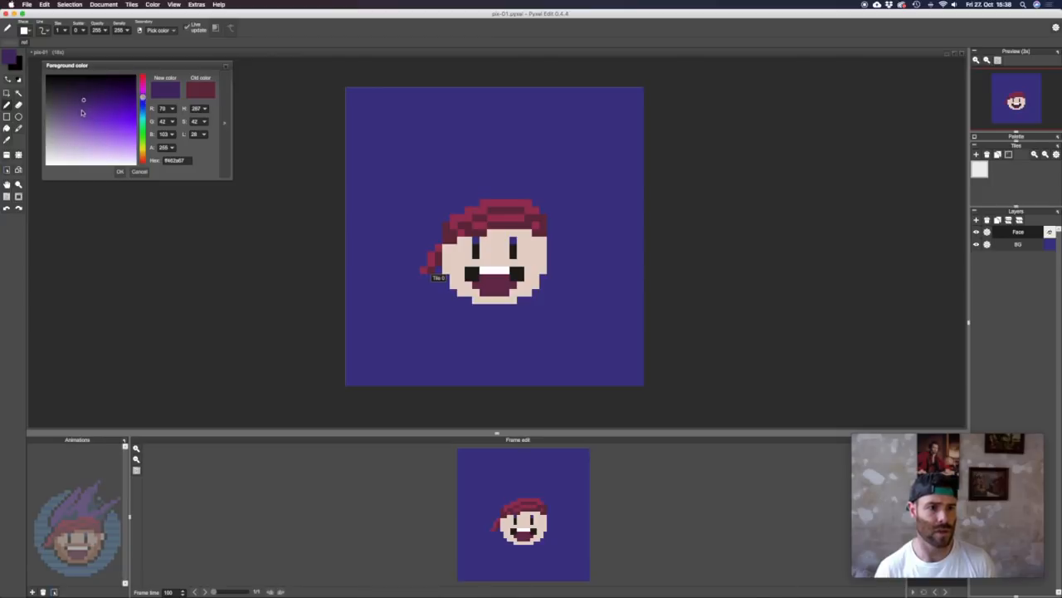
left_click(85, 114)
left_click(120, 171)
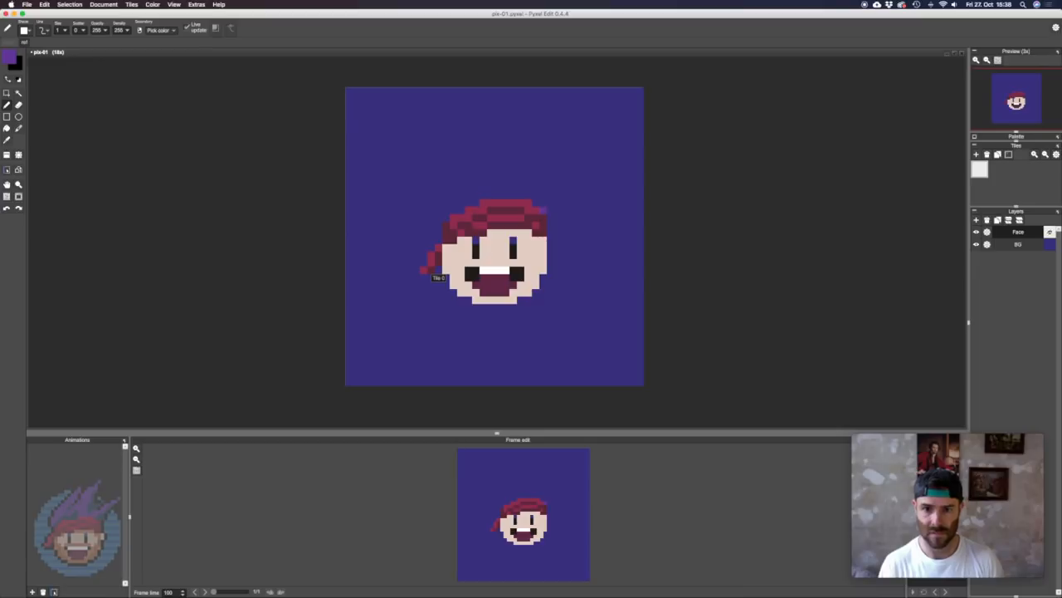
mouse_move(550, 204)
left_mouse_down()
mouse_move(588, 156)
mouse_move(547, 193)
mouse_move(534, 187)
mouse_move(563, 143)
mouse_move(513, 179)
mouse_move(540, 111)
mouse_move(537, 124)
mouse_move(484, 149)
mouse_move(467, 181)
mouse_move(460, 153)
mouse_move(470, 135)
mouse_move(451, 157)
mouse_move(446, 219)
left_mouse_up()
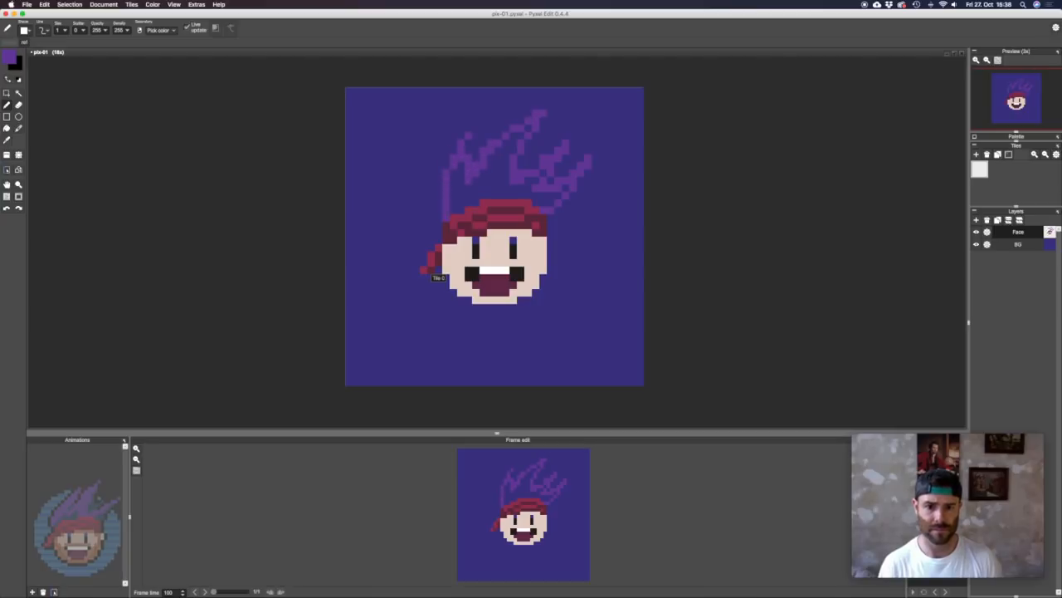
key("f")
left_click(491, 188)
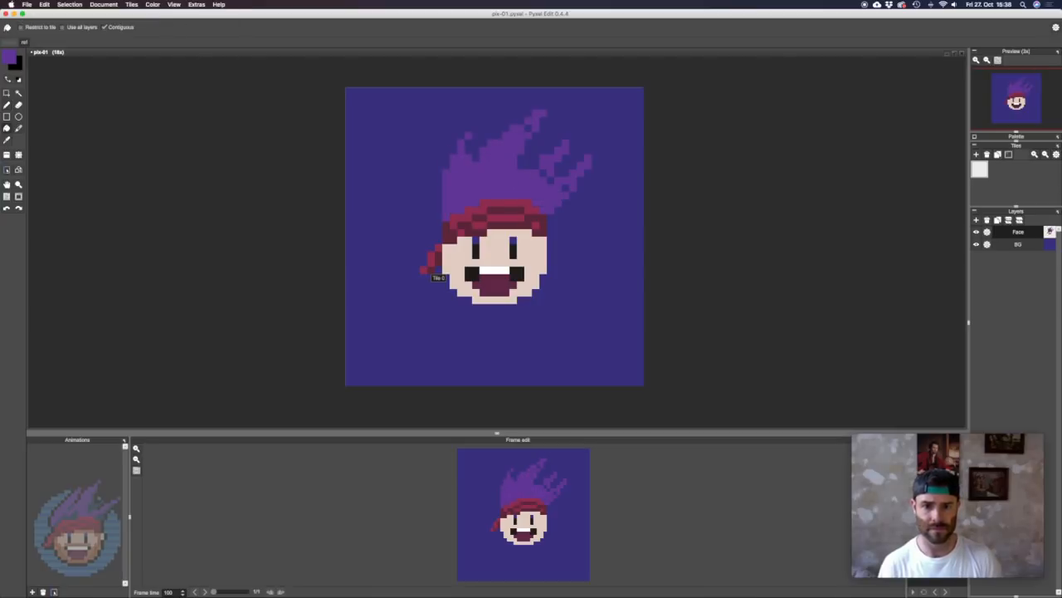
key("b")
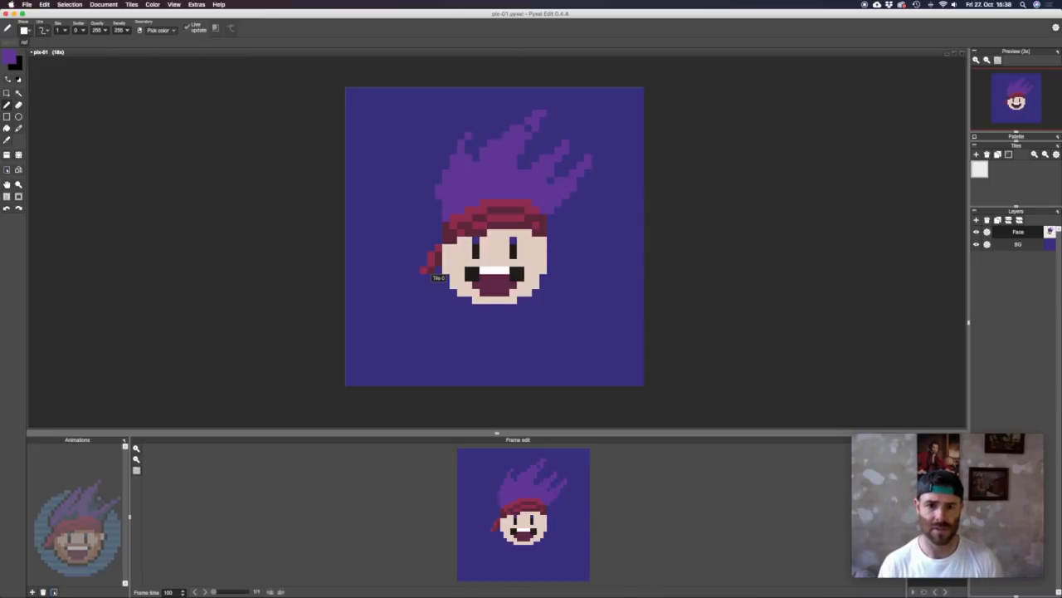
- Try to shade the hair with dark purple Pen strokes, RGB 71, 41, 104
left_click(10, 57)
left_click(82, 106)
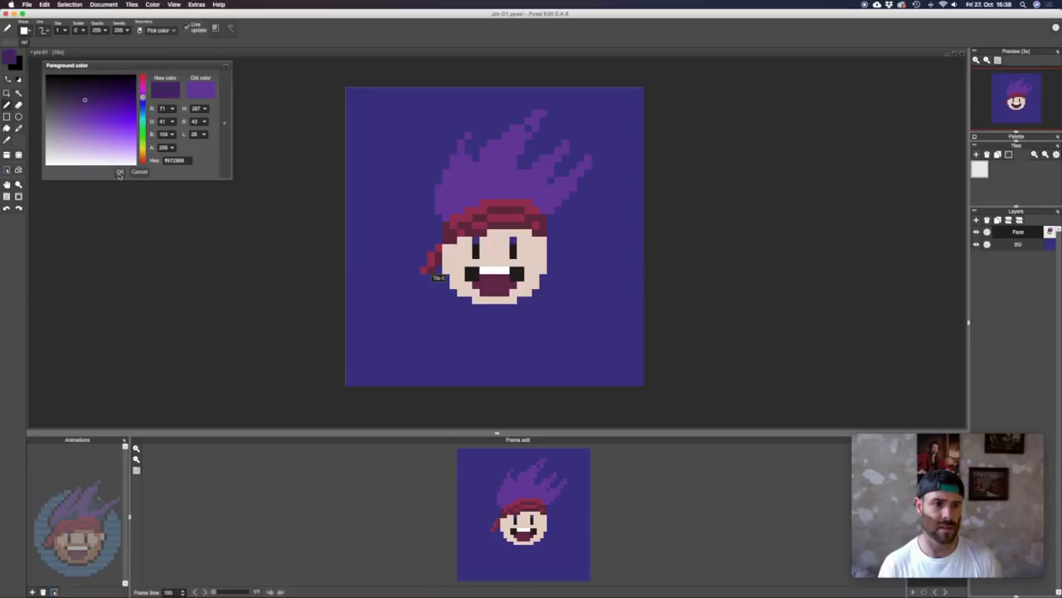
left_click(120, 172)
key("f")
key("b")
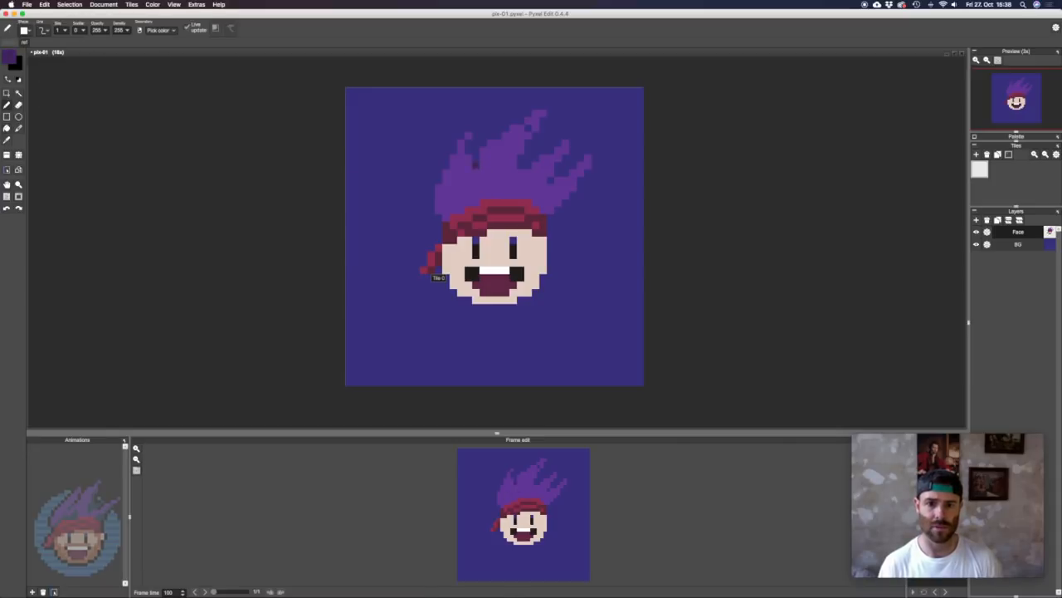
mouse_move(476, 172)
left_mouse_down()
mouse_move(456, 204)
mouse_move(464, 210)
left_mouse_up()
mouse_move(513, 165)
left_mouse_down()
mouse_move(476, 203)
mouse_move(504, 196)
left_mouse_up()
key("super+z")
key("super+z")
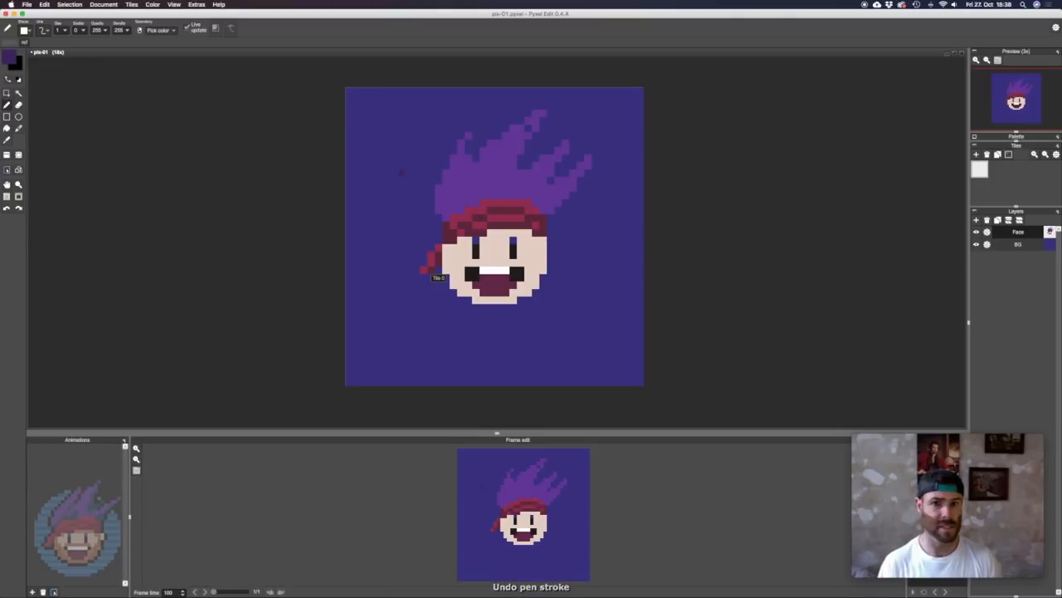
- Pick a muted dark blue and shade the hair along the cap, between the strands, and on their undersides
left_click(8, 56)
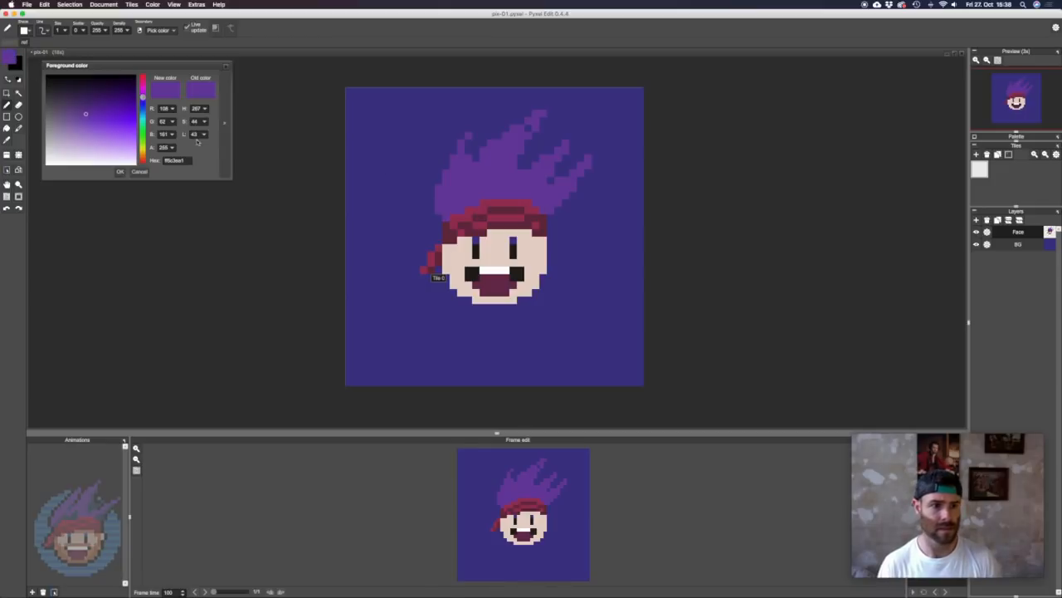
left_click(142, 112)
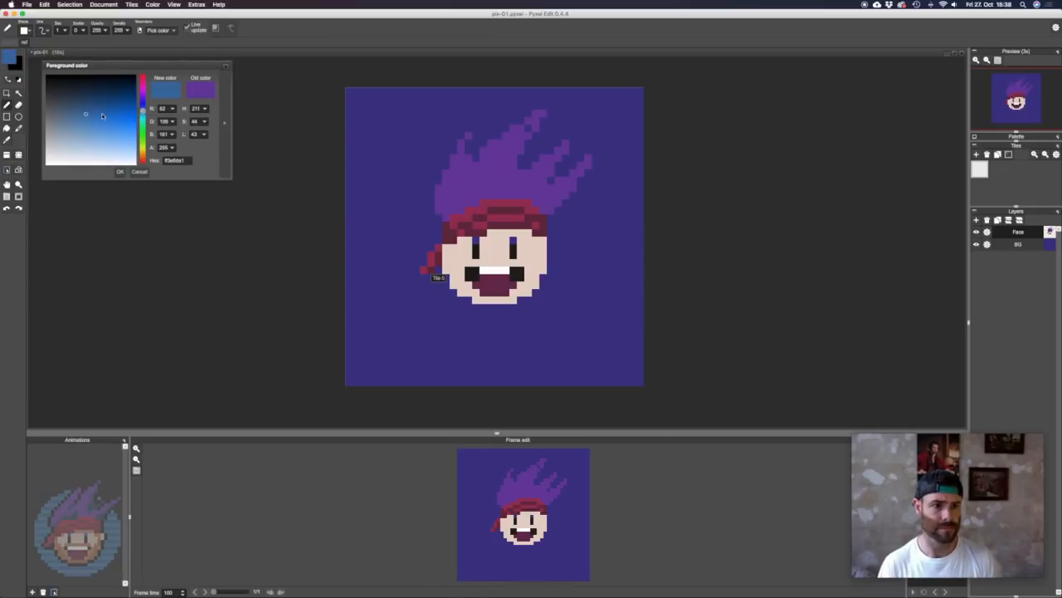
left_click_drag(83, 109, 81, 110)
left_click(475, 196)
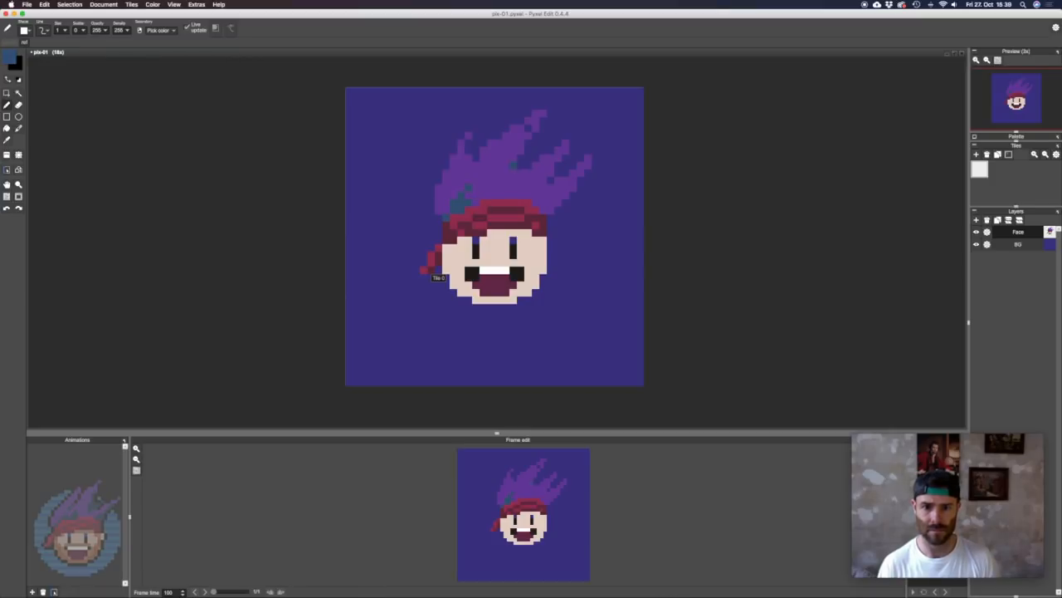
left_click_drag(513, 165, 528, 165)
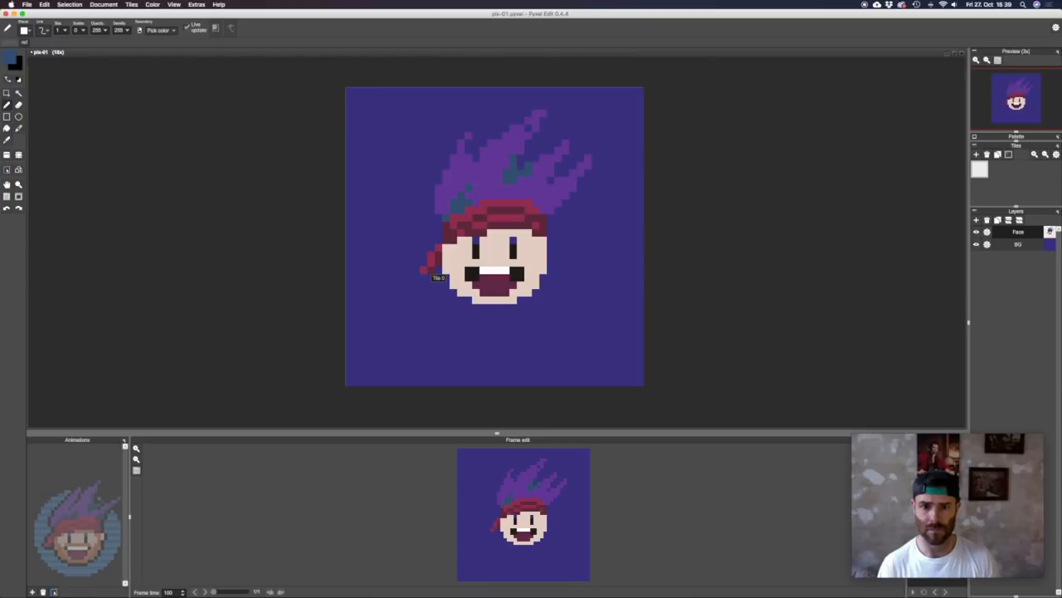
left_click(559, 166)
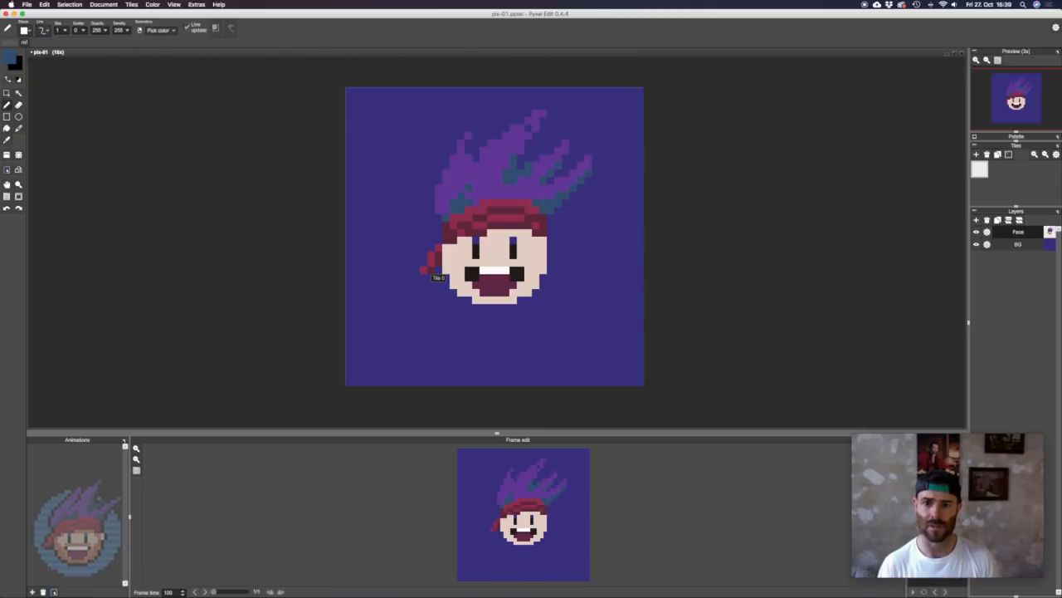
- Lengthen the tip of the rightmost hair strand in purple and extend the muted blue shading beneath and between the strands
right_click(588, 162)
left_click(595, 158)
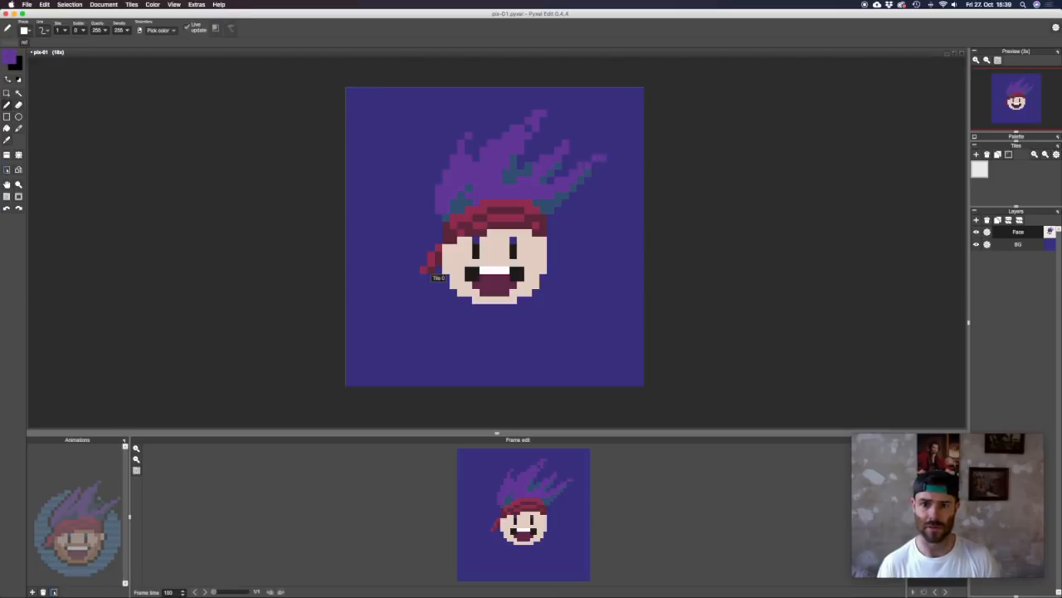
right_click(588, 172)
left_click(595, 165)
left_click_drag(542, 120, 528, 143)
left_click_drag(475, 165, 468, 181)
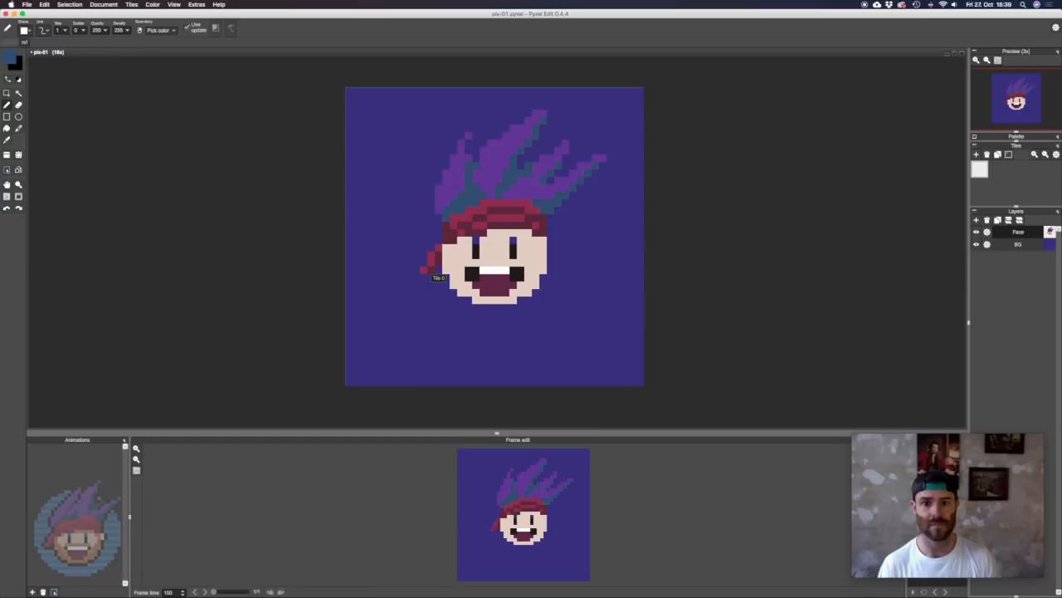
- Pick a darker blue, RGB 29, 72, 111, and recolour all the hair shading with a non-contiguous fill
left_click(10, 58)
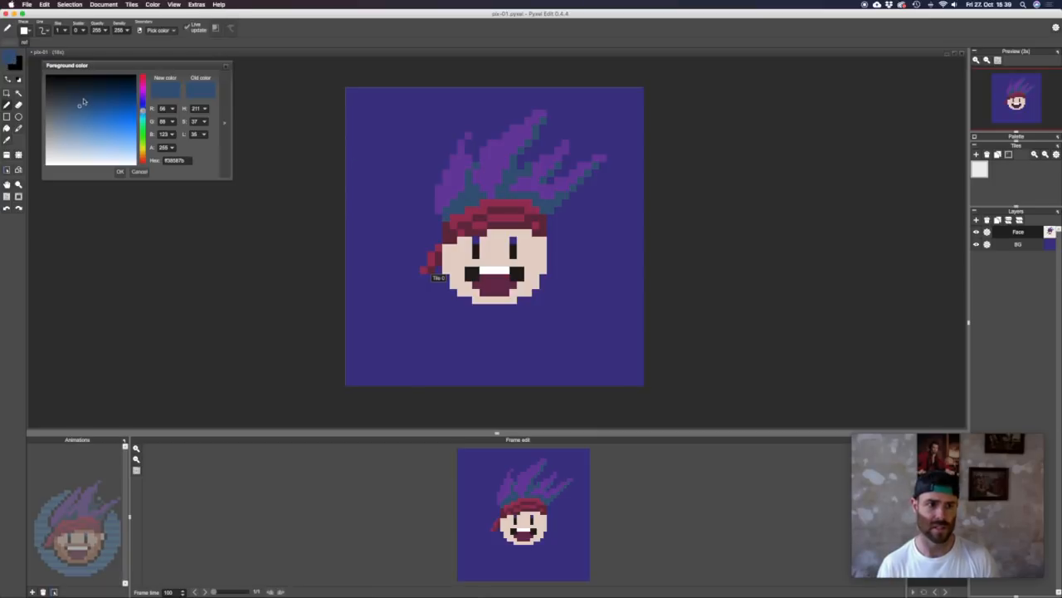
left_click_drag(80, 107, 98, 101)
left_click(144, 113)
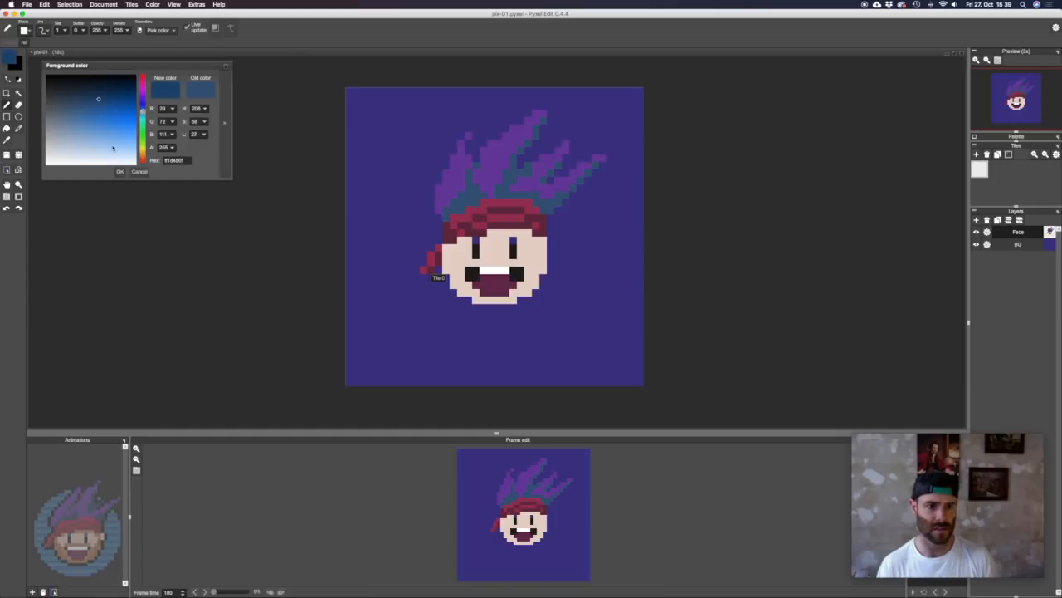
left_click(121, 172)
key("f")
left_click(467, 202)
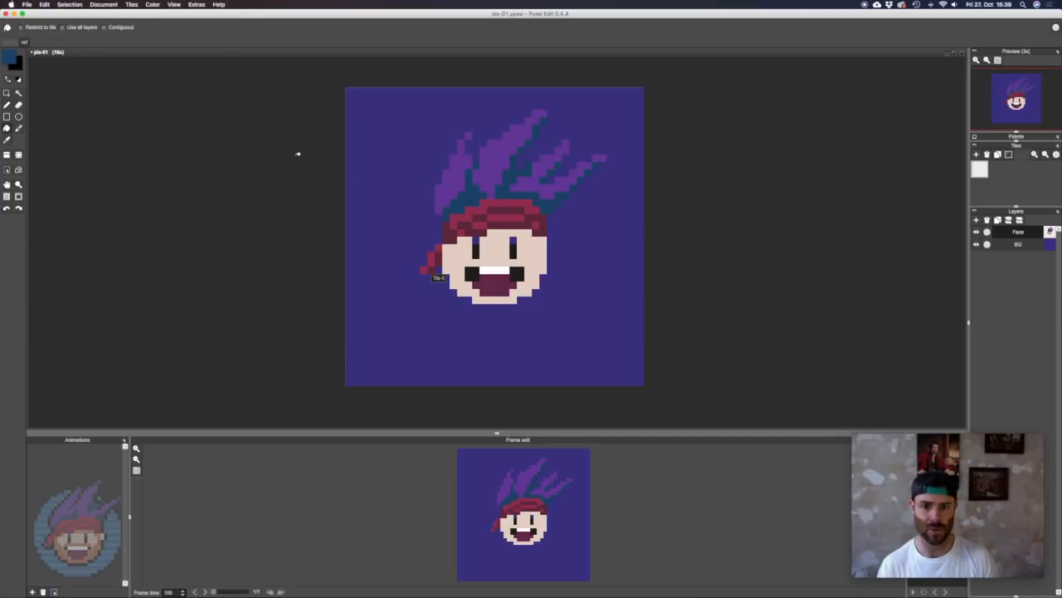
key("b")
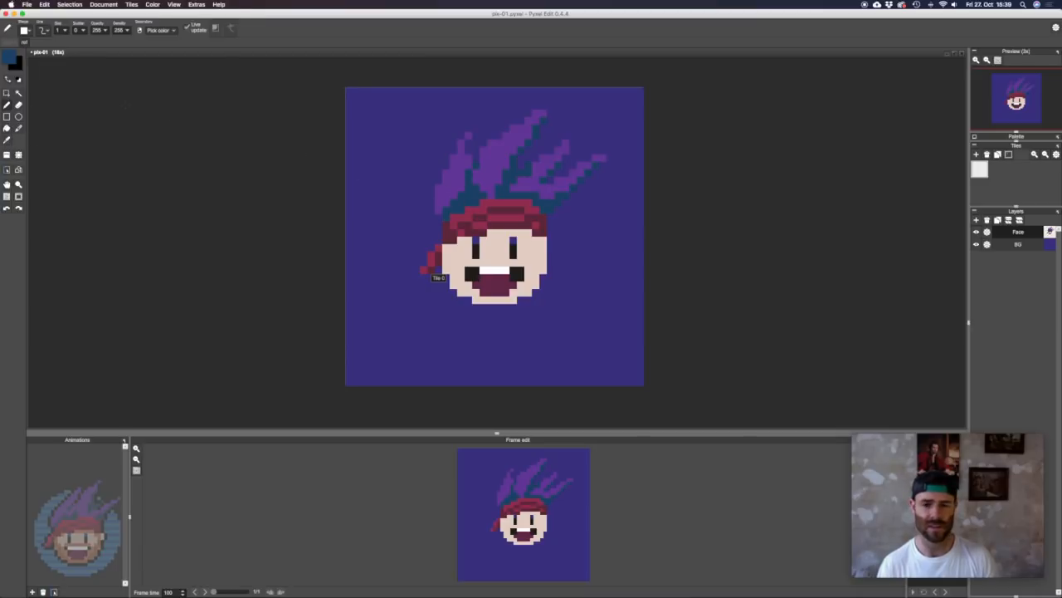
- Add a new layer and place it between the Face and BG layers
key("s")
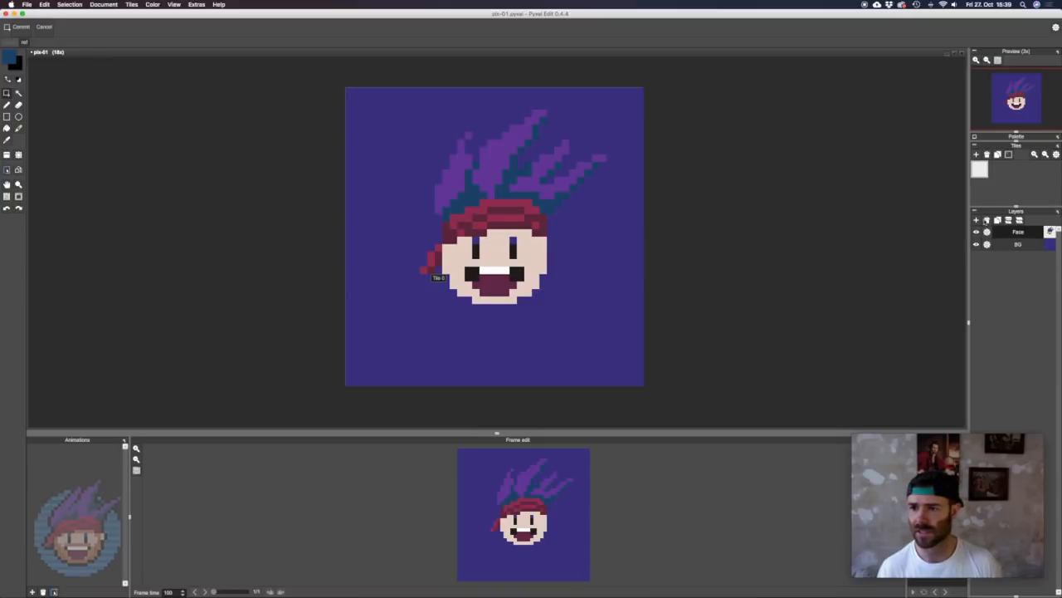
left_click(976, 221)
left_click_drag(1015, 235, 1011, 248)
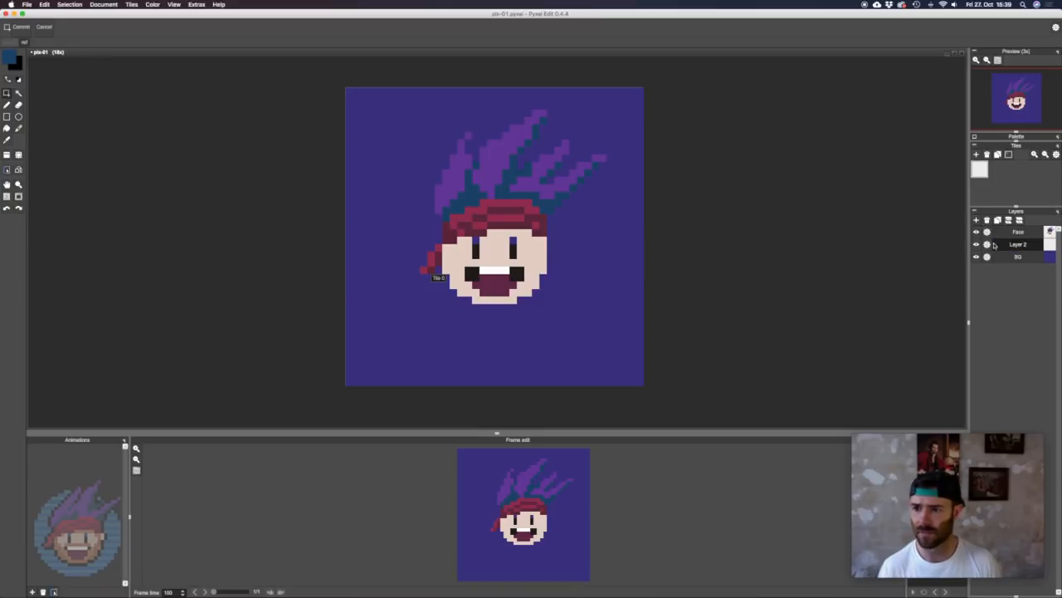
- Name the new layer BG Circle
left_click(989, 245)
type("BG")
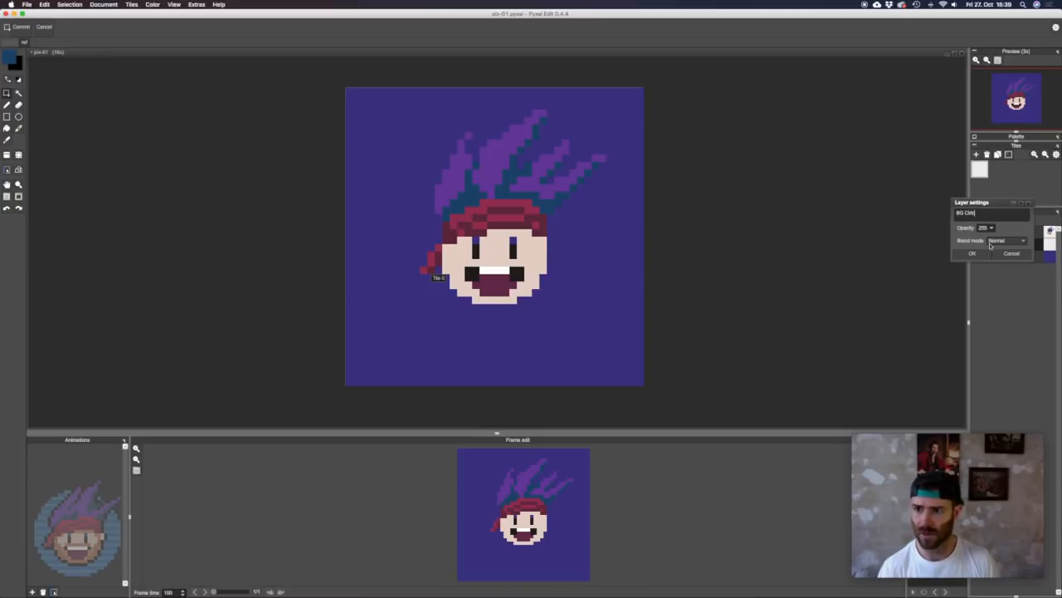
type(" Cirlce")
key("Return")
left_click(988, 244)
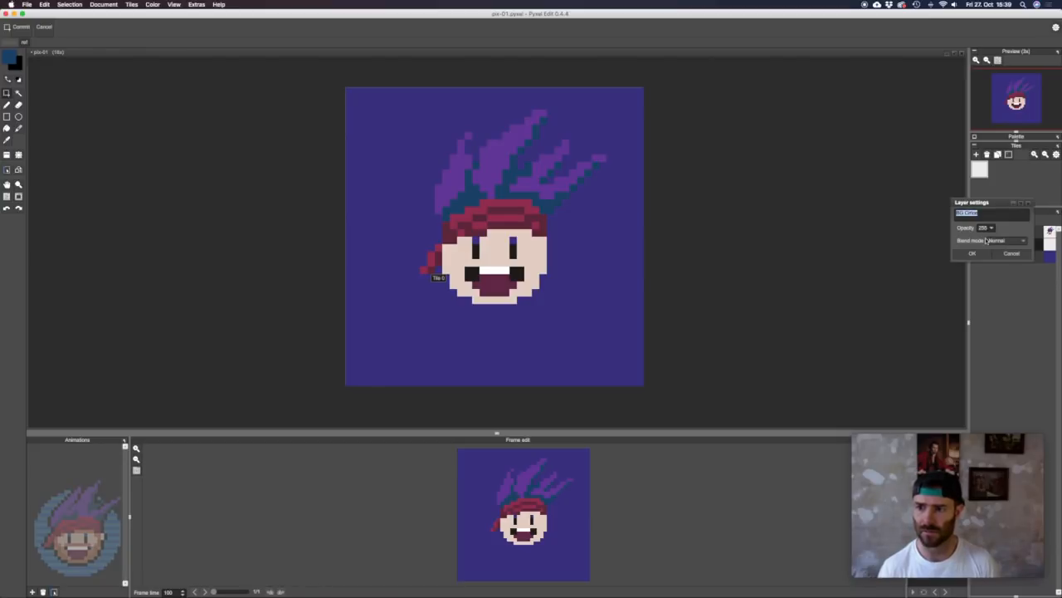
key("Right")
key("BackSpace")
key("BackSpace")
key("BackSpace")
type("cle")
key("Return")
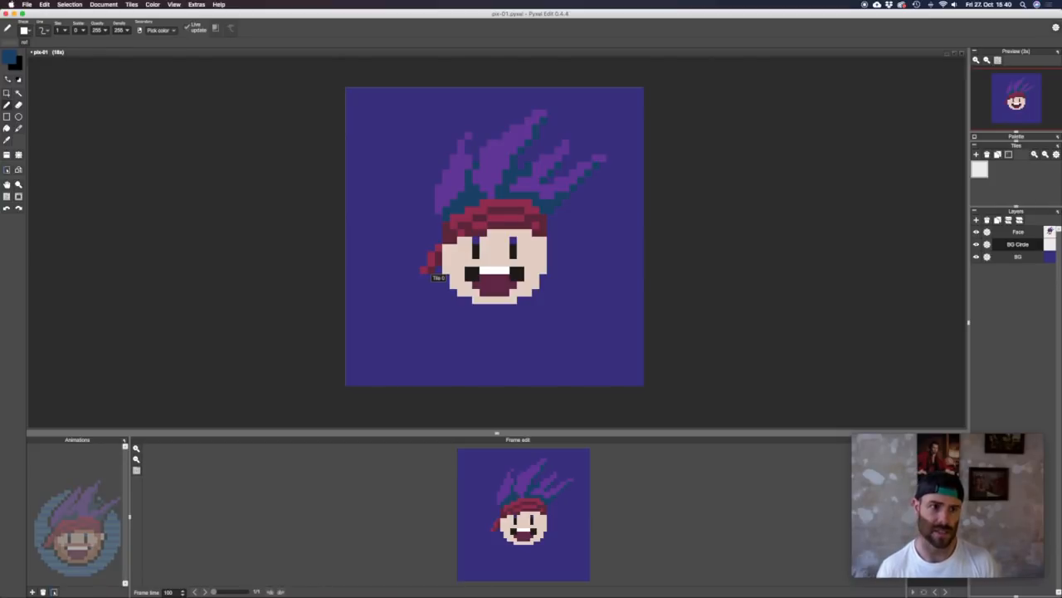
- Draw an unfilled circle about 26 by 26 pixels around the head on the BG Circle layer
left_click(18, 117)
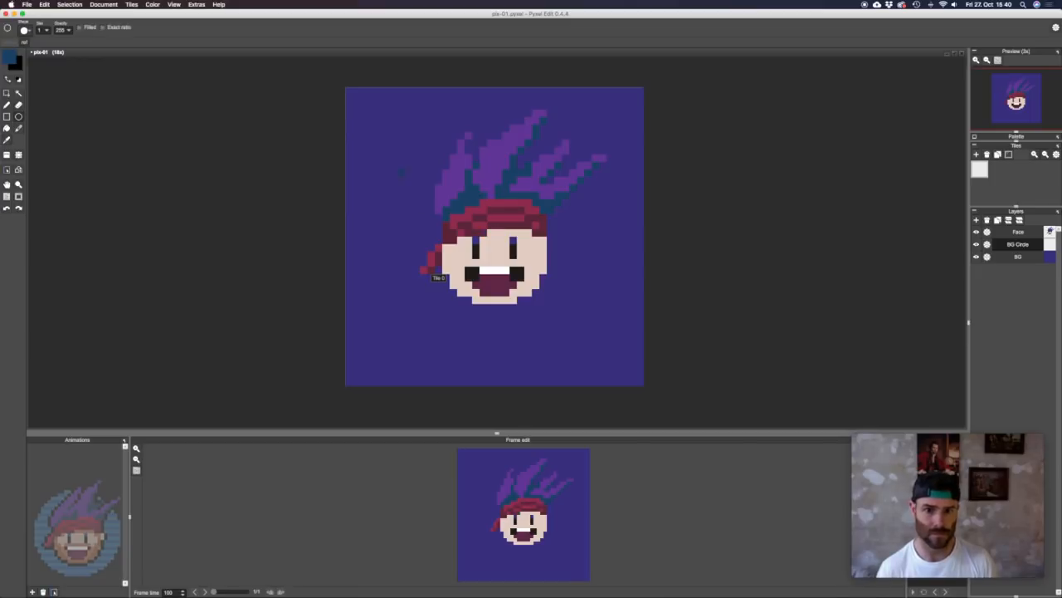
left_click_drag(401, 150, 592, 337)
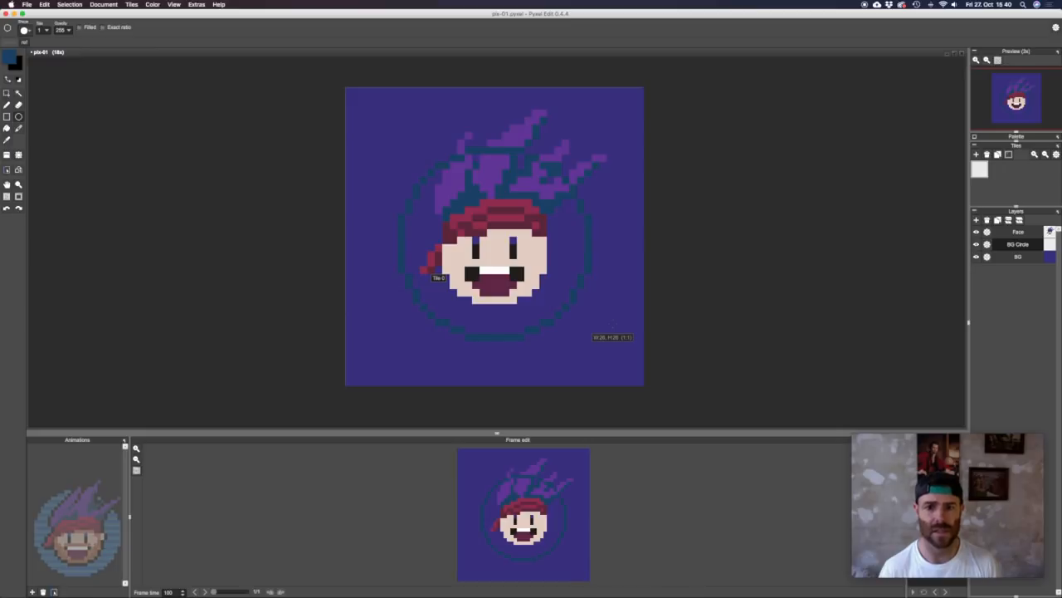
left_click_drag(591, 337, 592, 337)
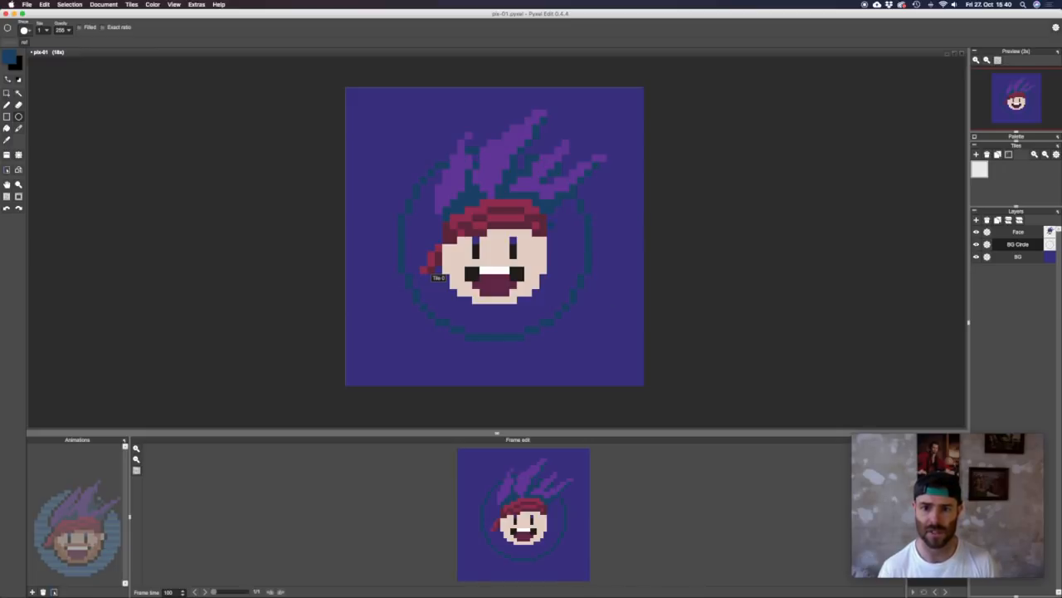
- Pick a lighter blue, RGB 66, 107, 151, and fill both the circle's interior and its outline with it
left_click(10, 58)
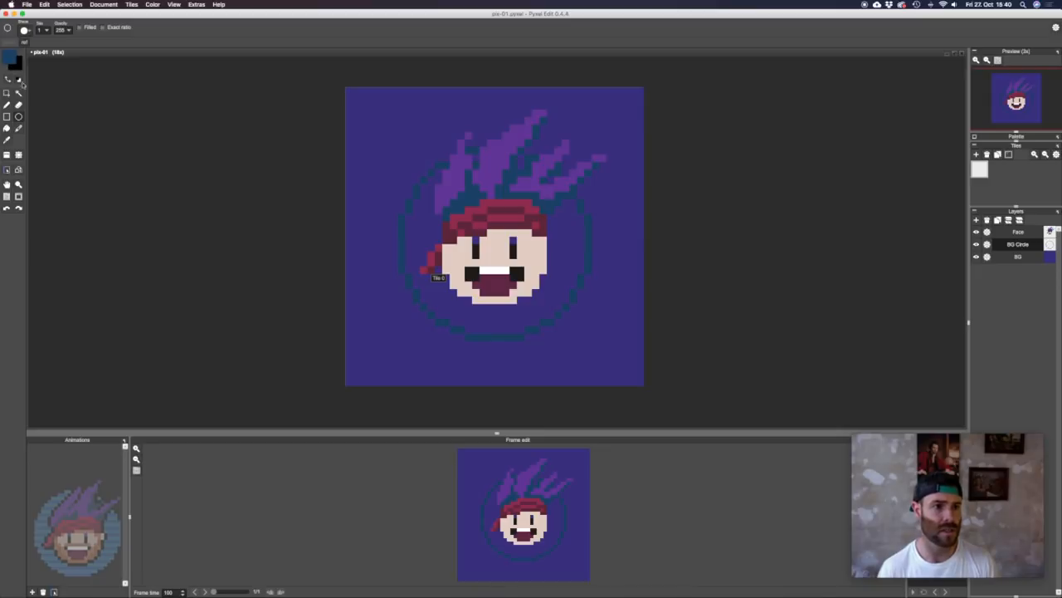
left_click(143, 120)
left_click(68, 108)
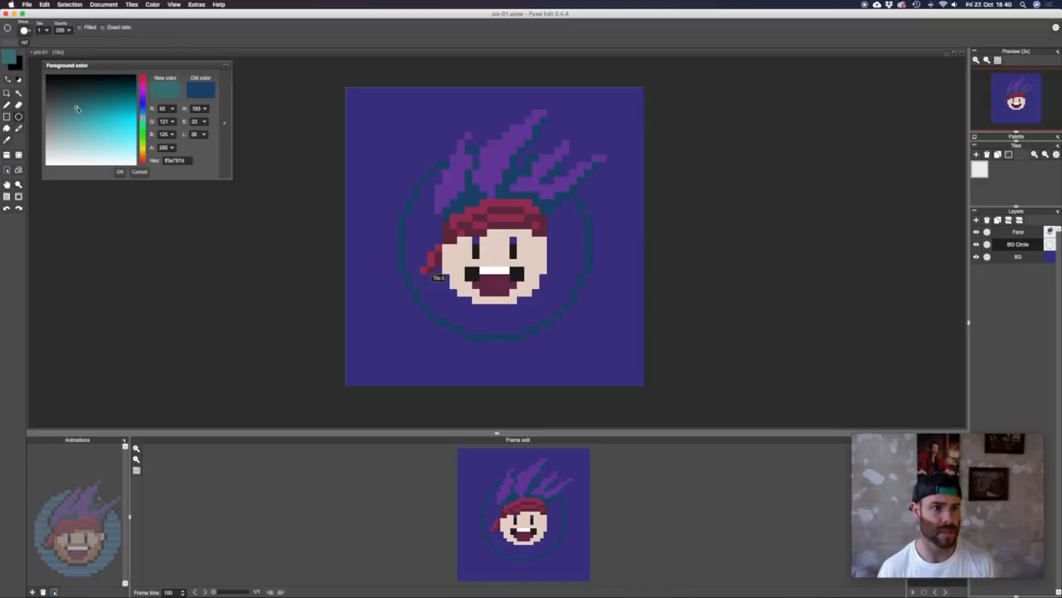
left_click_drag(76, 108, 72, 108)
left_click(144, 111)
left_click(81, 115)
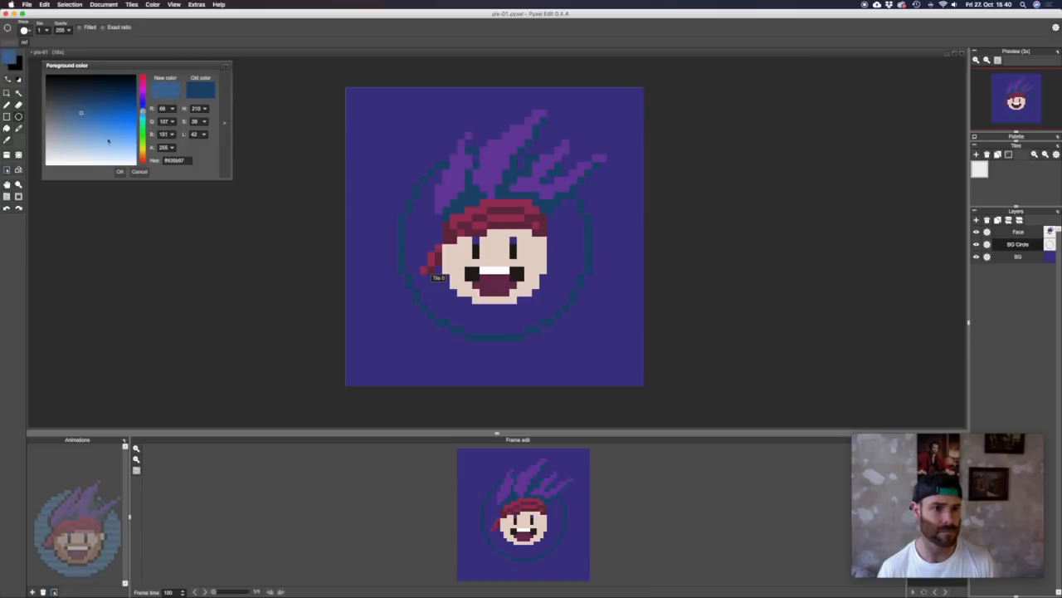
left_click(121, 171)
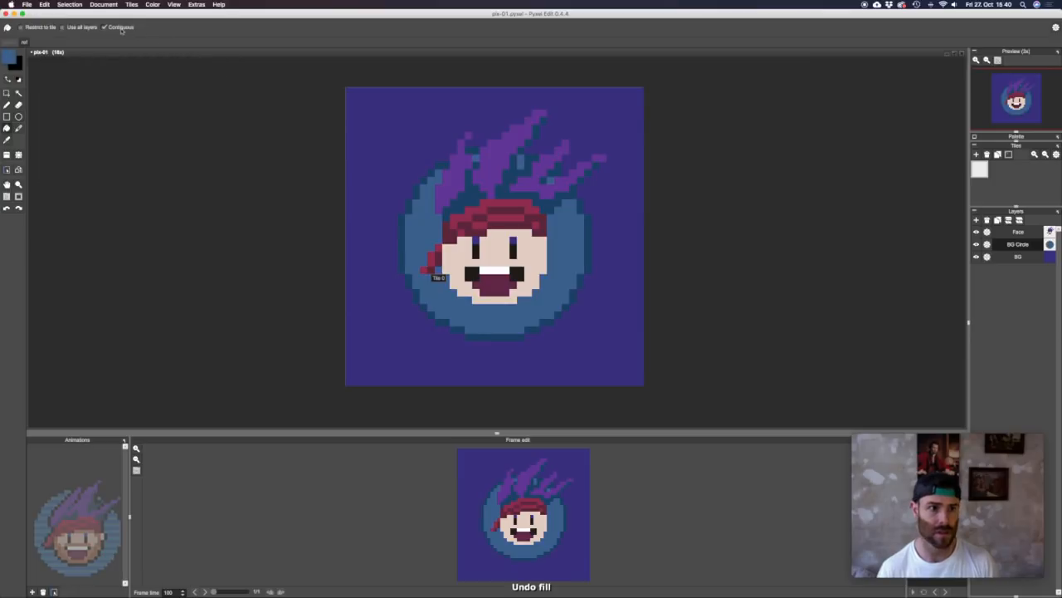
left_click(120, 27)
left_click(418, 187)
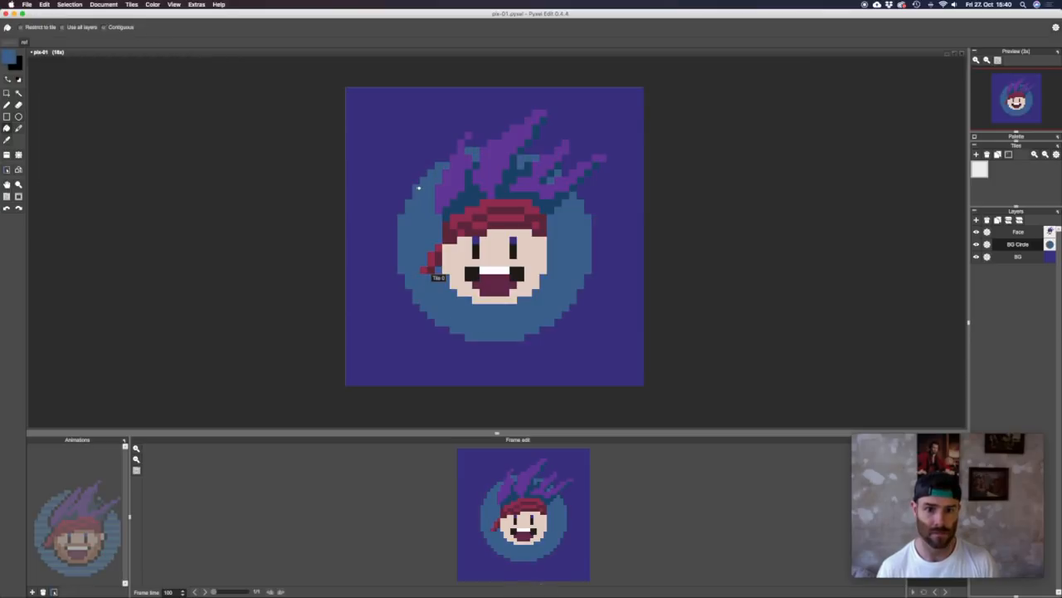
key("ctrl+t")
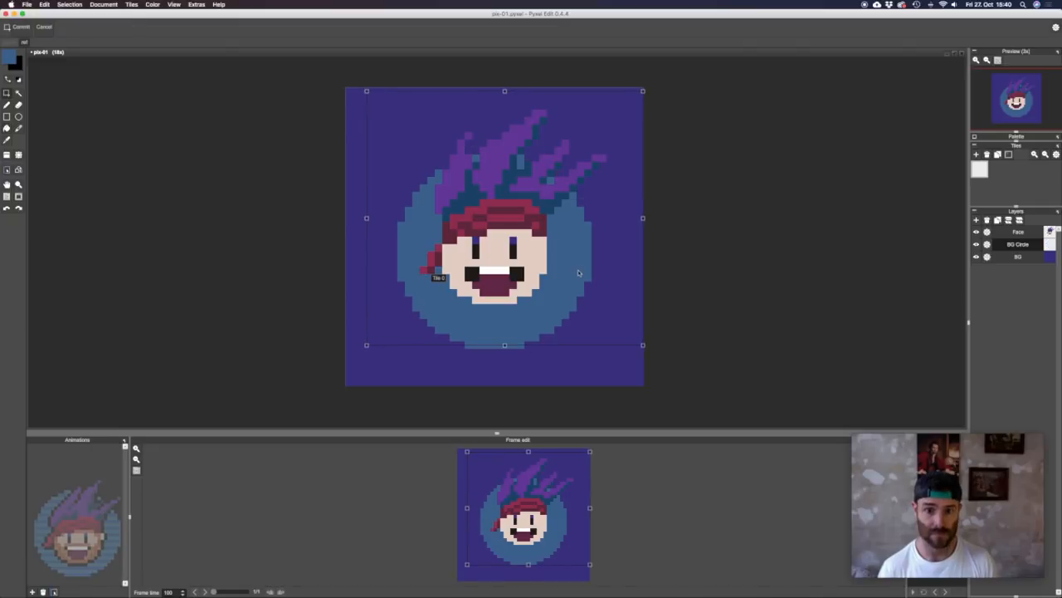
key("Return")
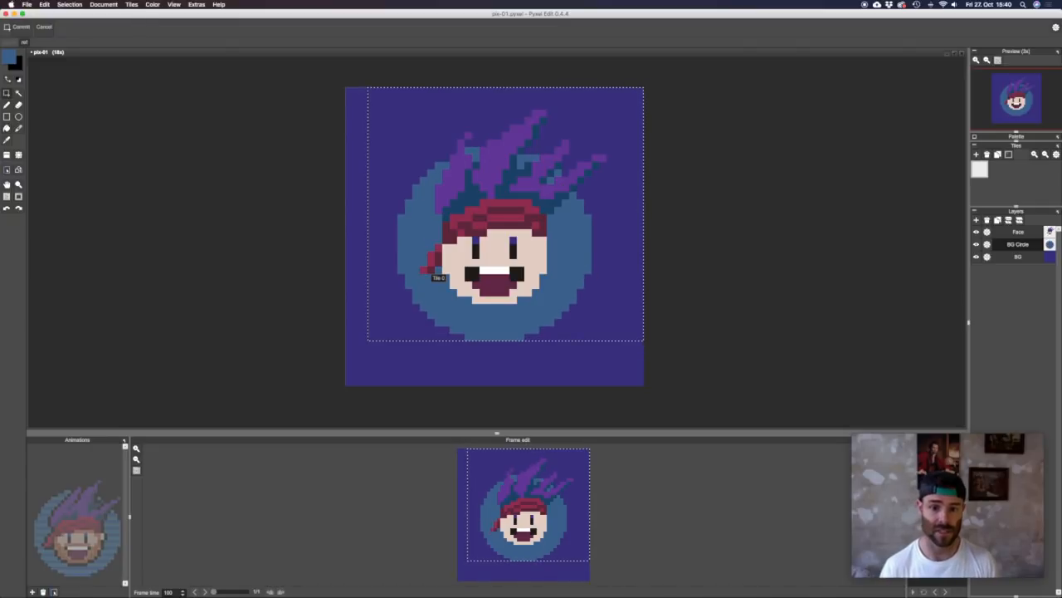
key("super+d")
- Compare the gaps above and below the background circle, then select the circle and move it up one pixel
left_click_drag(507, 344, 506, 383)
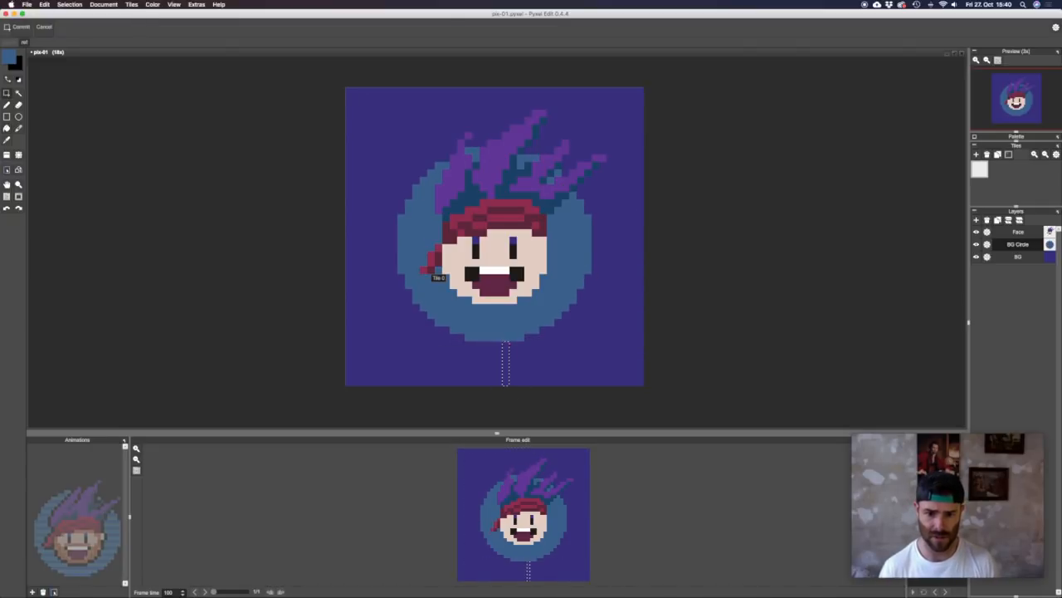
left_click_drag(476, 147, 476, 92)
left_click_drag(357, 142, 761, 415)
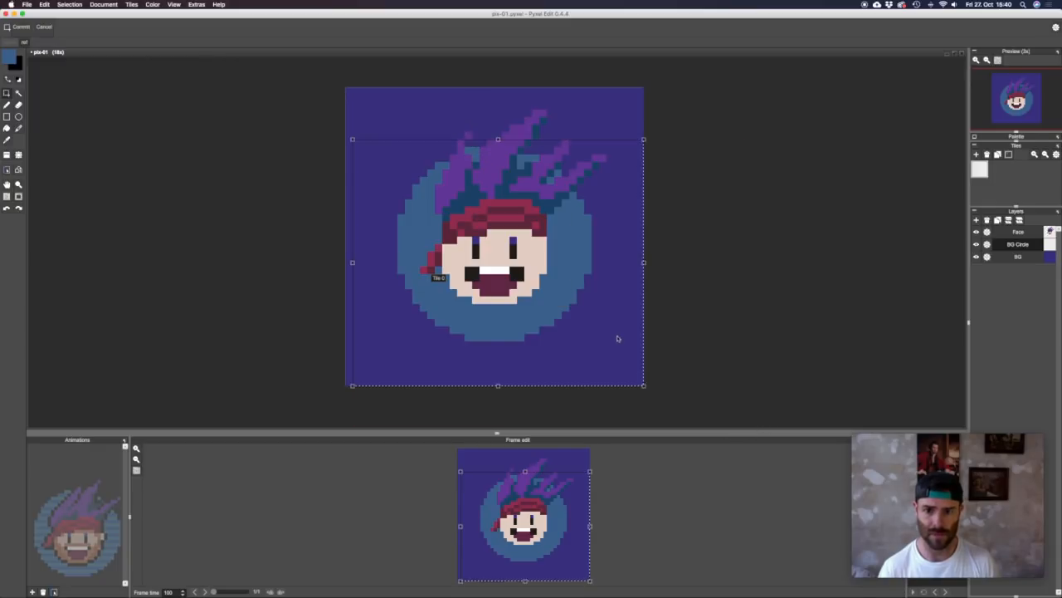
left_click_drag(619, 339, 619, 332)
key("Return")
key("super+d")
key("b")
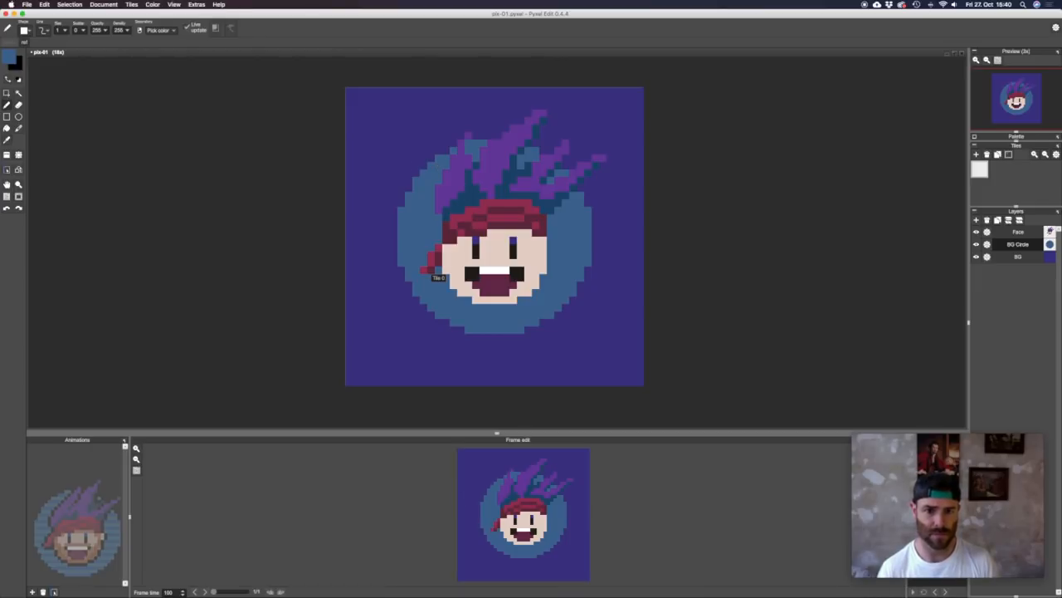
- Pick a teal blue, RGB 66, 128, 151, and draw two horizontal one-pixel stripes across the upper part of the circle
left_click(8, 55)
left_click(143, 117)
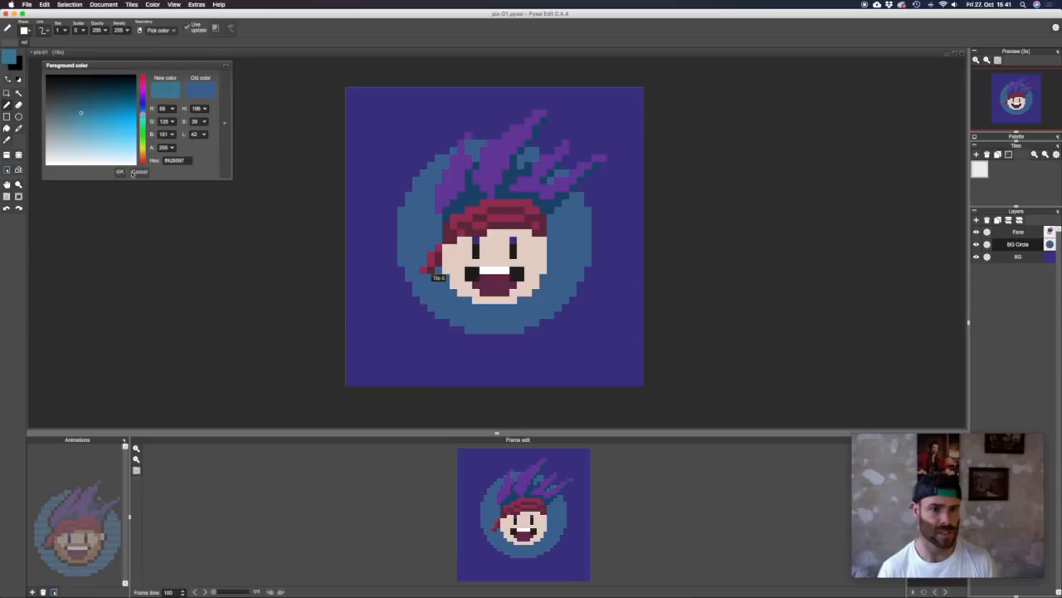
left_click(135, 172)
left_click_drag(453, 150, 536, 150)
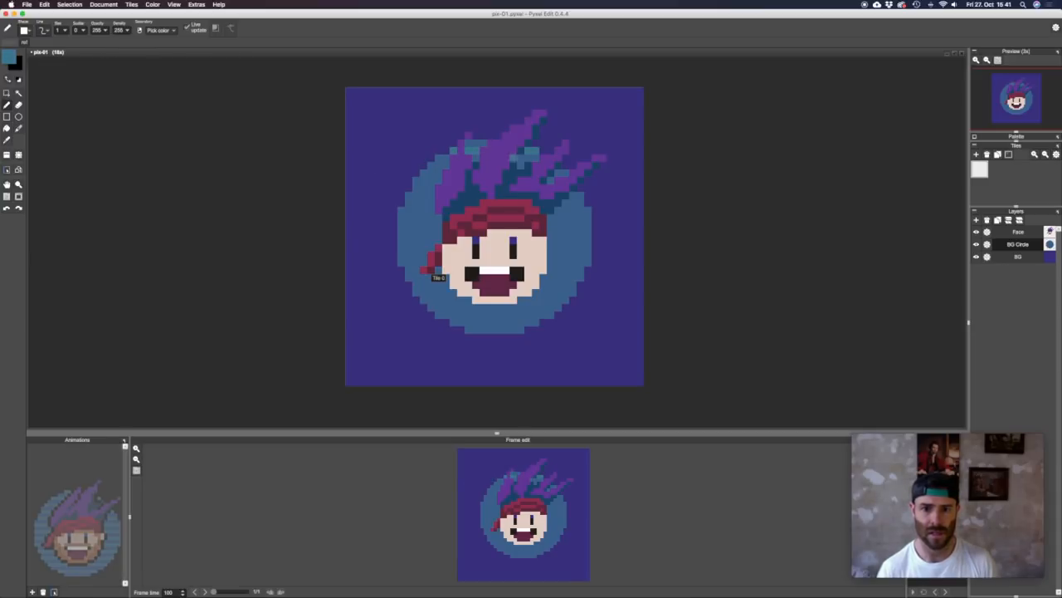
left_click_drag(431, 166, 550, 166)
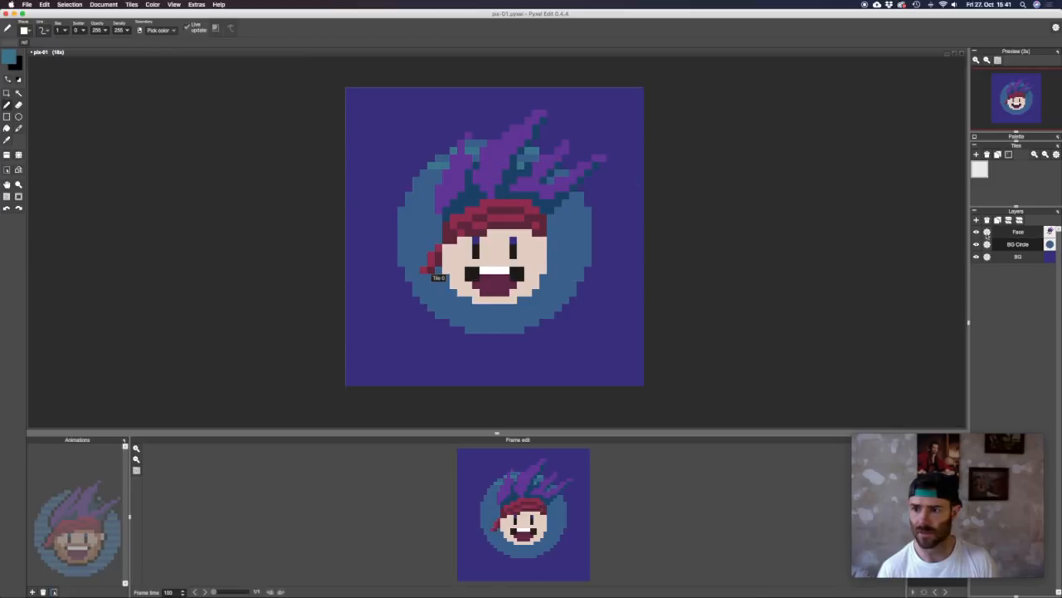
- Hide the Face layer while striping every second row of the remaining circle in teal blue, and show the layer again
left_click(976, 231)
mouse_move(417, 181)
left_mouse_down()
mouse_move(579, 180)
mouse_move(405, 195)
mouse_move(584, 210)
mouse_move(398, 225)
mouse_move(585, 240)
mouse_move(404, 254)
mouse_move(584, 270)
mouse_move(573, 285)
mouse_move(416, 284)
mouse_move(581, 307)
mouse_move(439, 314)
mouse_move(522, 330)
left_mouse_up()
key("super+z")
key("m")
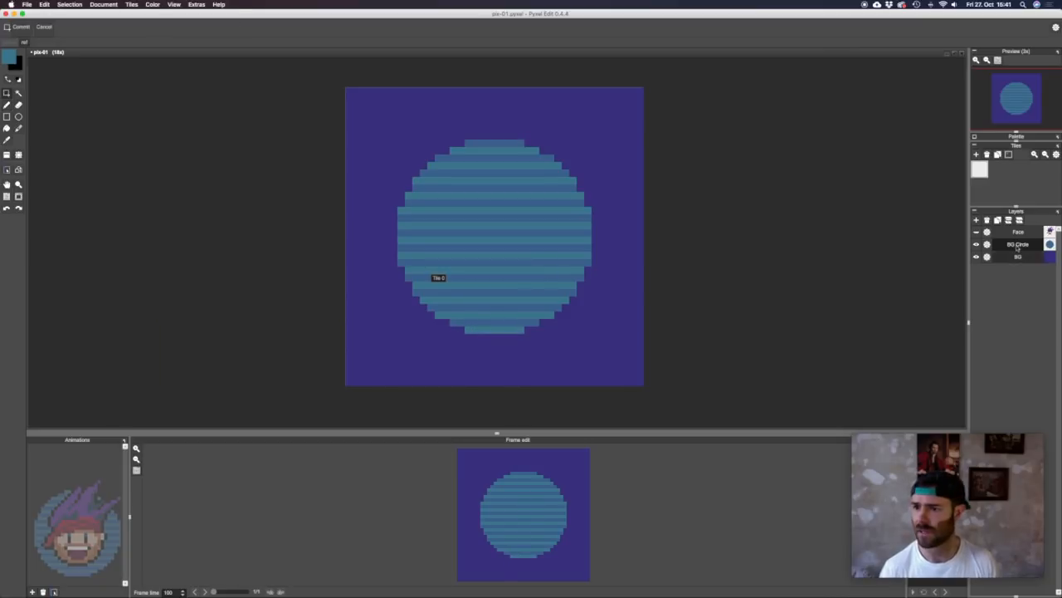
left_click(977, 233)
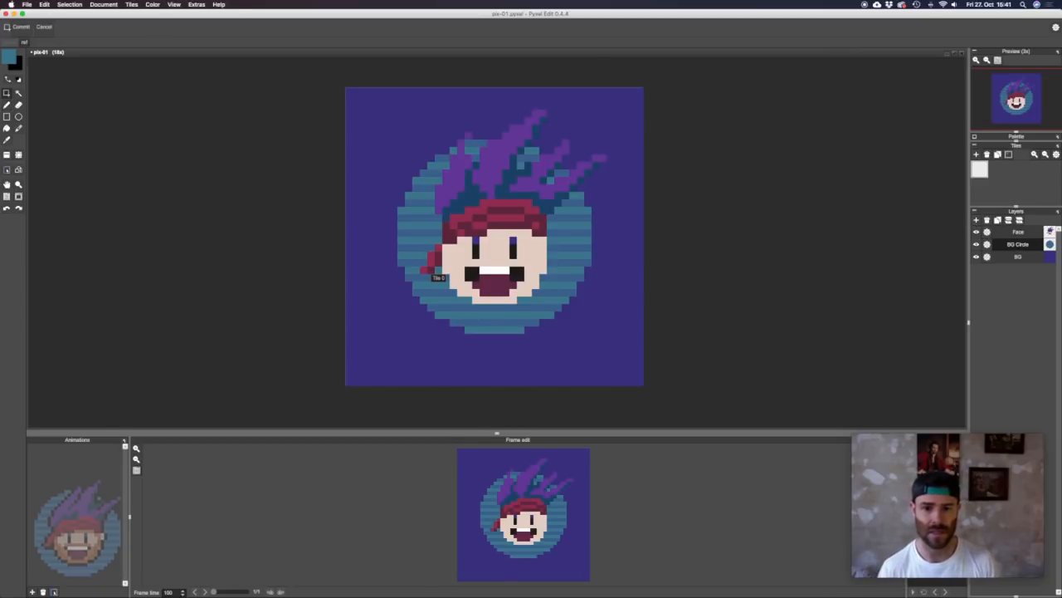
- Sample the face's skin colour and change it to a tan shadow tone, RGB 202, 155, 102
key("b")
left_click(537, 245, "alt")
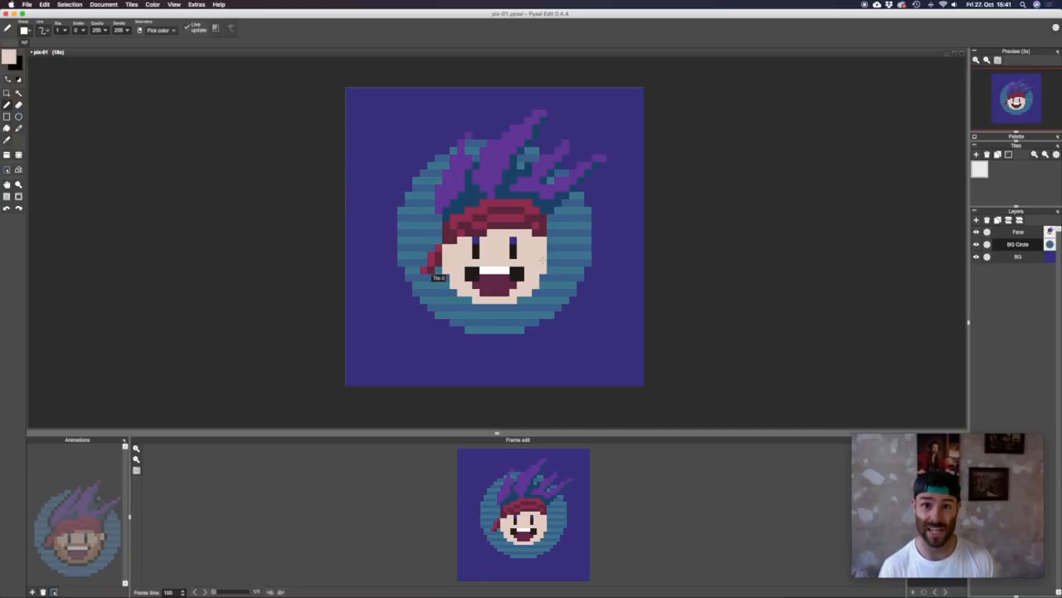
left_click(8, 56)
double_click(165, 109)
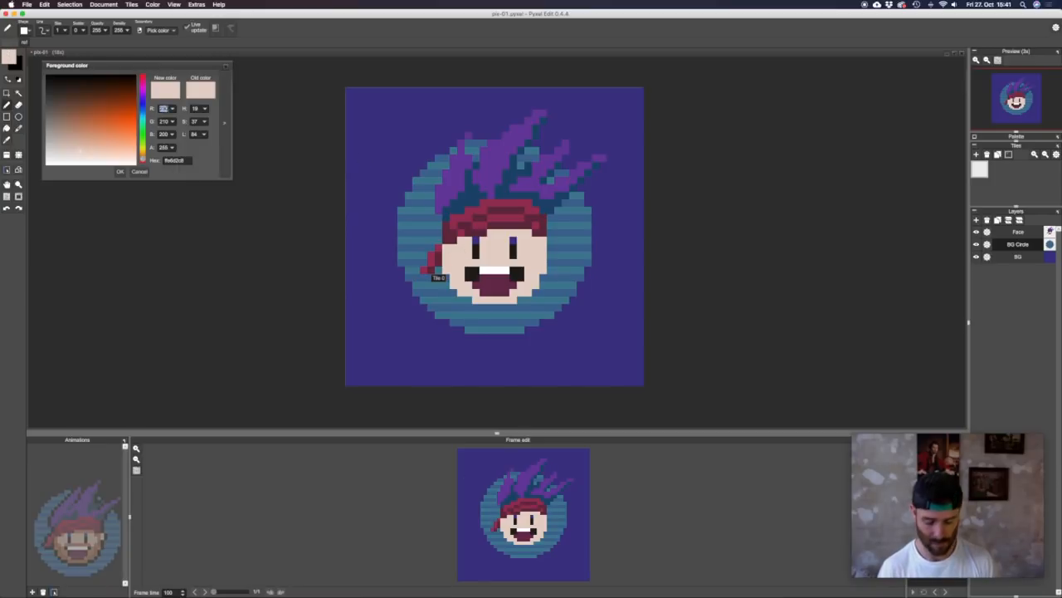
type("202")
key("Tab")
type("155")
key("Tab")
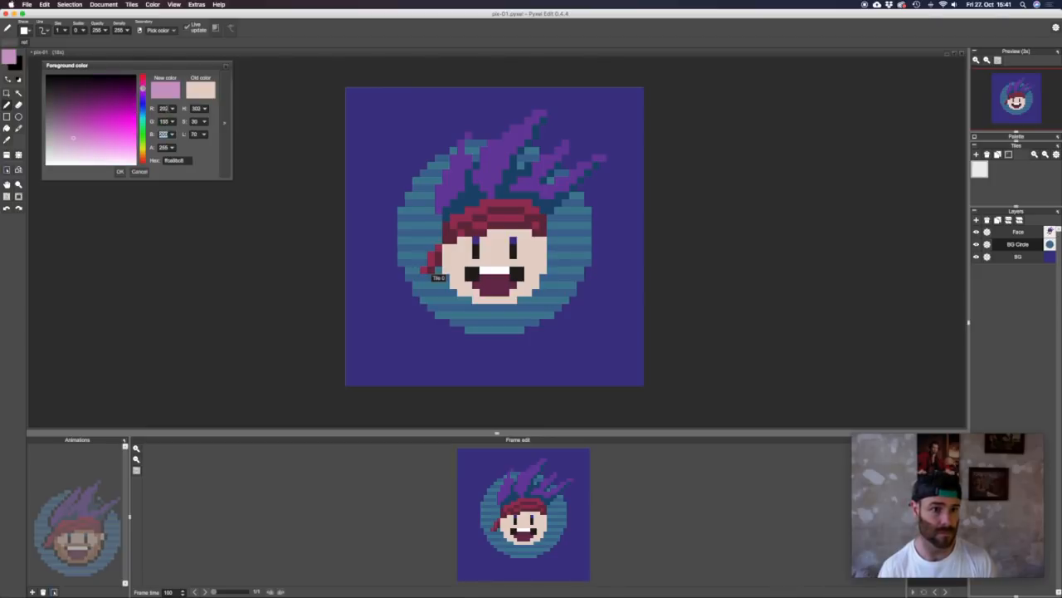
type("102")
left_click(119, 170)
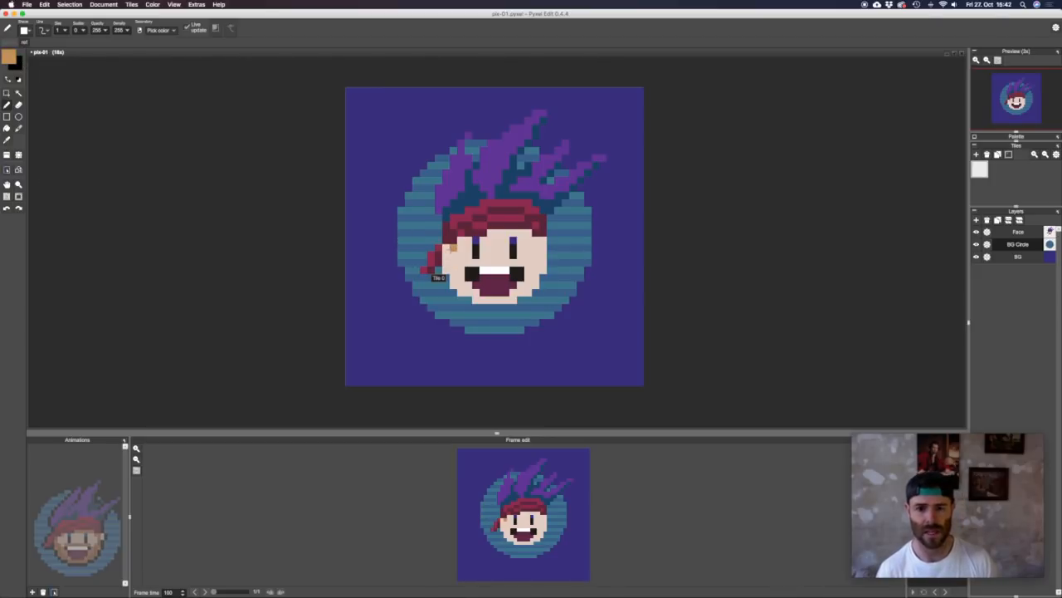
- Undo the stray tan stroke, switch to the Face layer, and paint tan shading along the face's sides, jaw, chin and upper lip
key("super+z")
left_click(1012, 237)
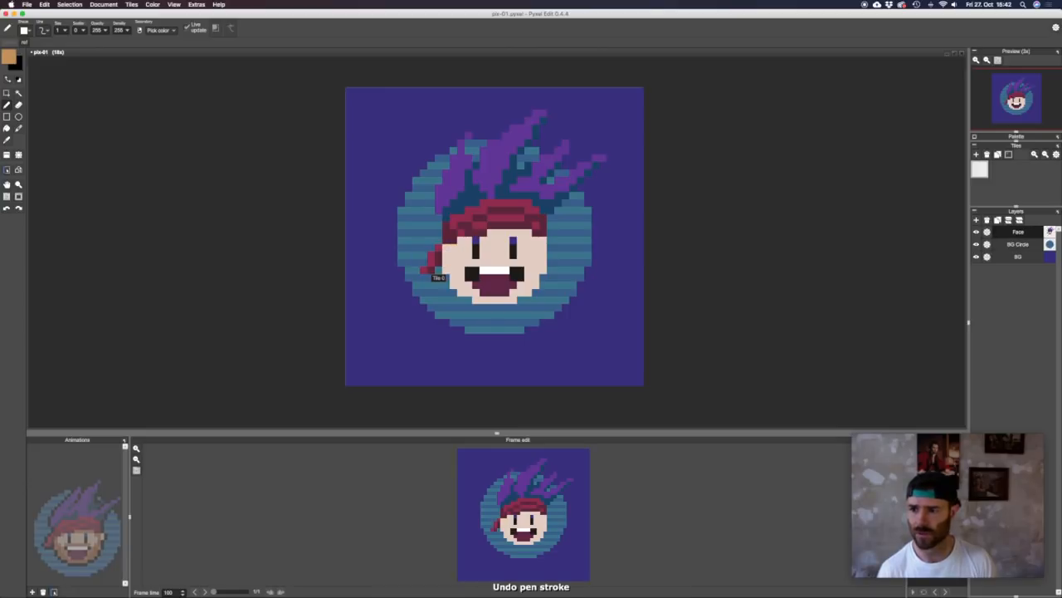
mouse_move(446, 247)
left_mouse_down()
mouse_move(453, 284)
mouse_move(463, 278)
mouse_move(461, 291)
mouse_move(535, 270)
left_mouse_up()
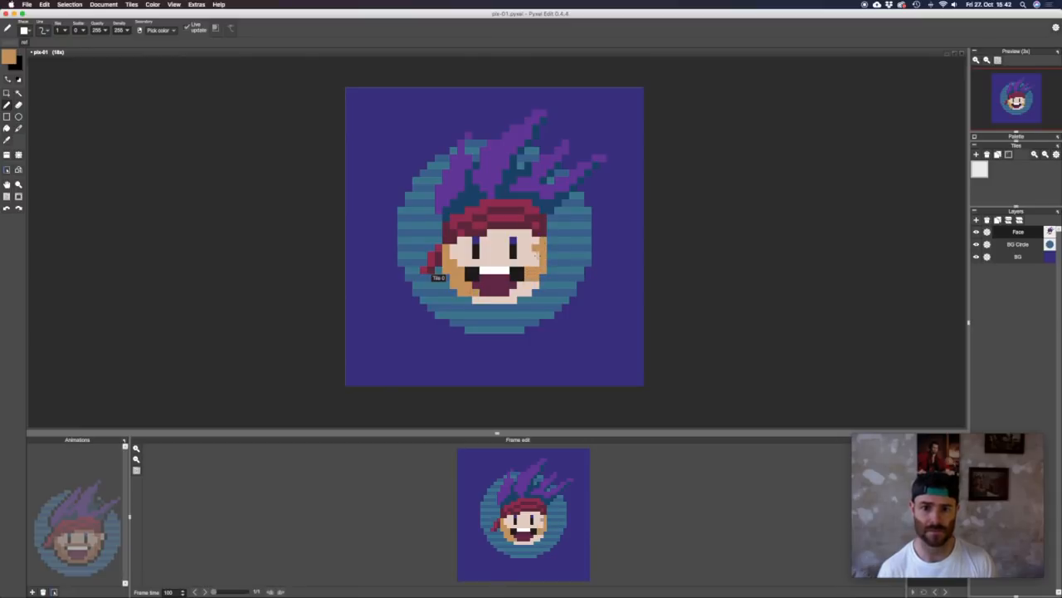
key("f")
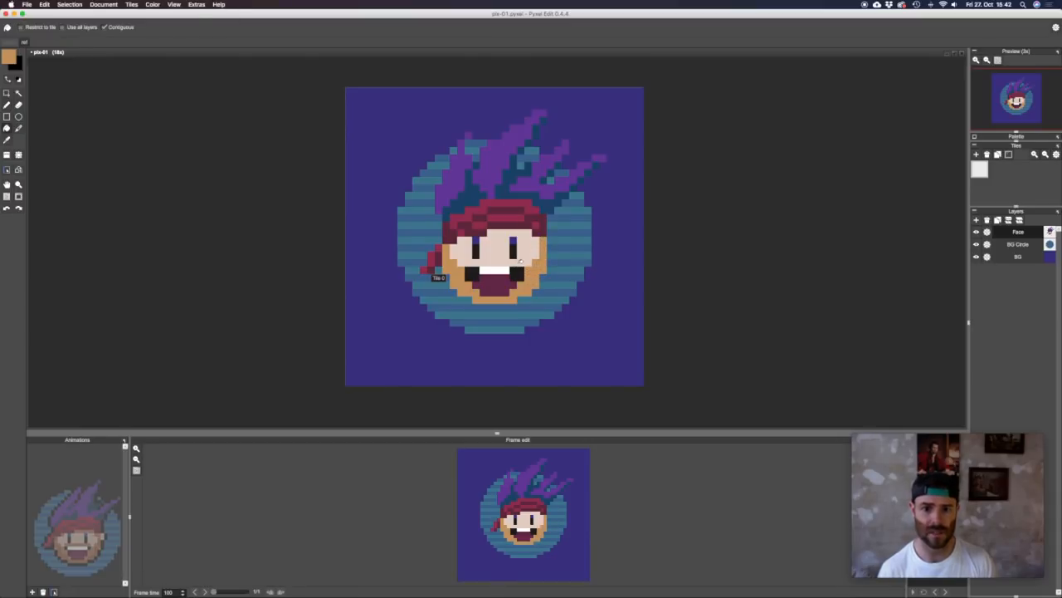
key("b")
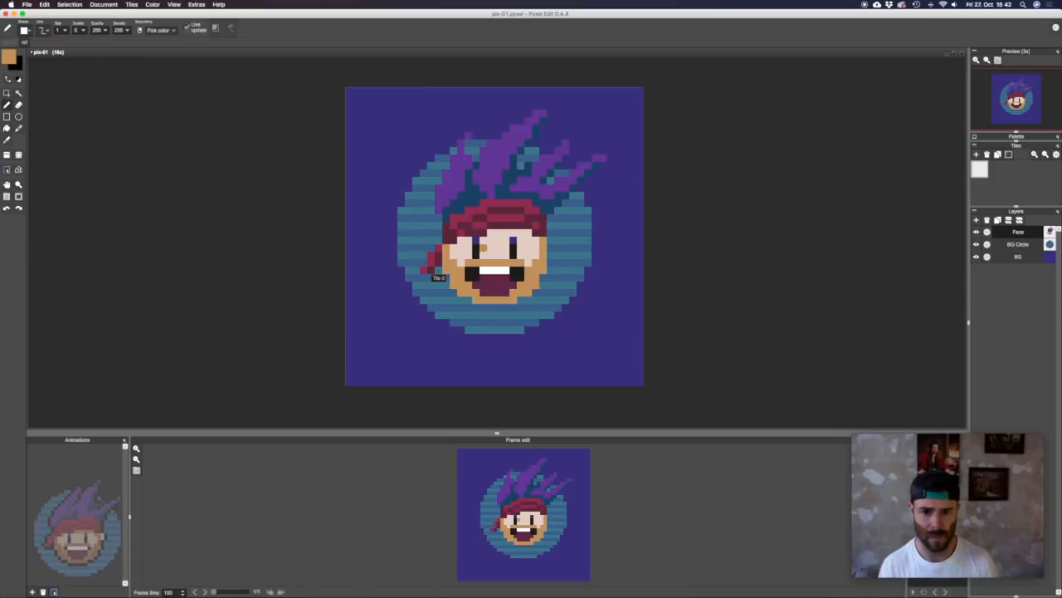
- Sample the darker blue of the background circle and recolour the top pixel of both eyes with it
key("i")
left_click(433, 225)
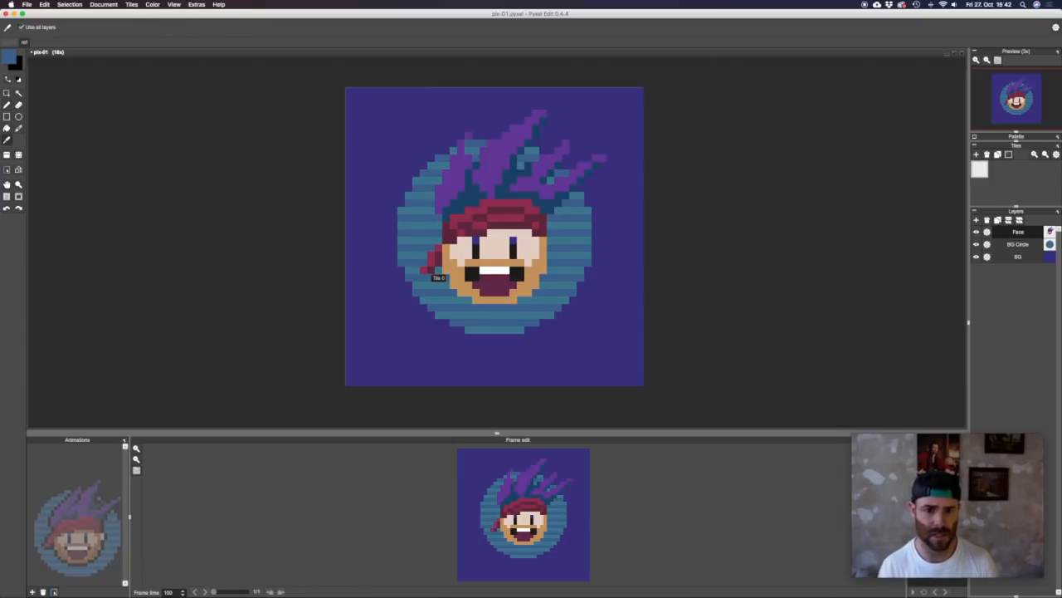
key("f")
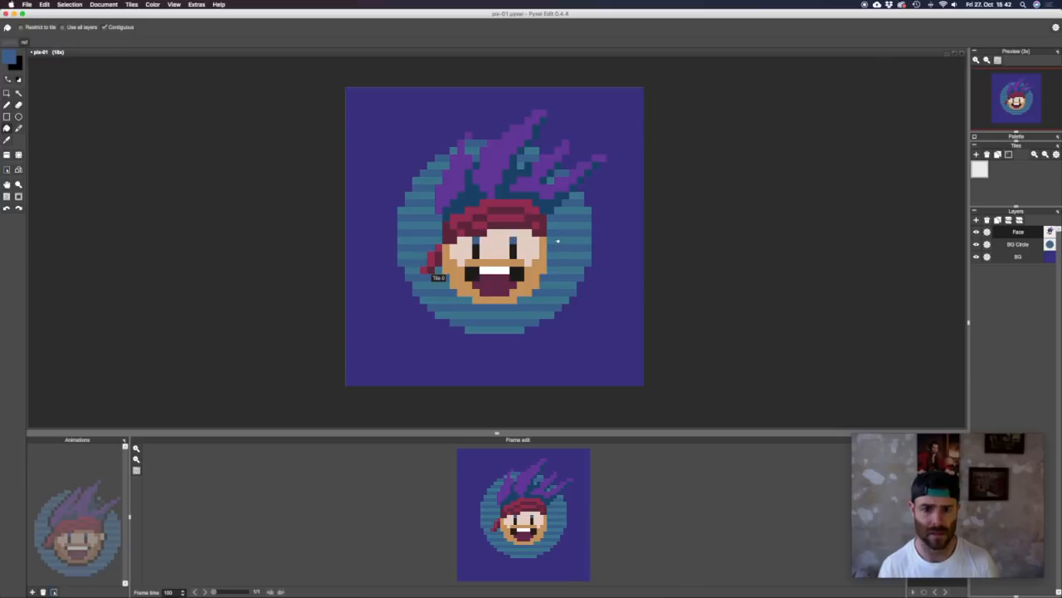
key("b")
- Widen the white teeth by one pixel on each side and trim the black mouth corners with the sampled tan
key("i")
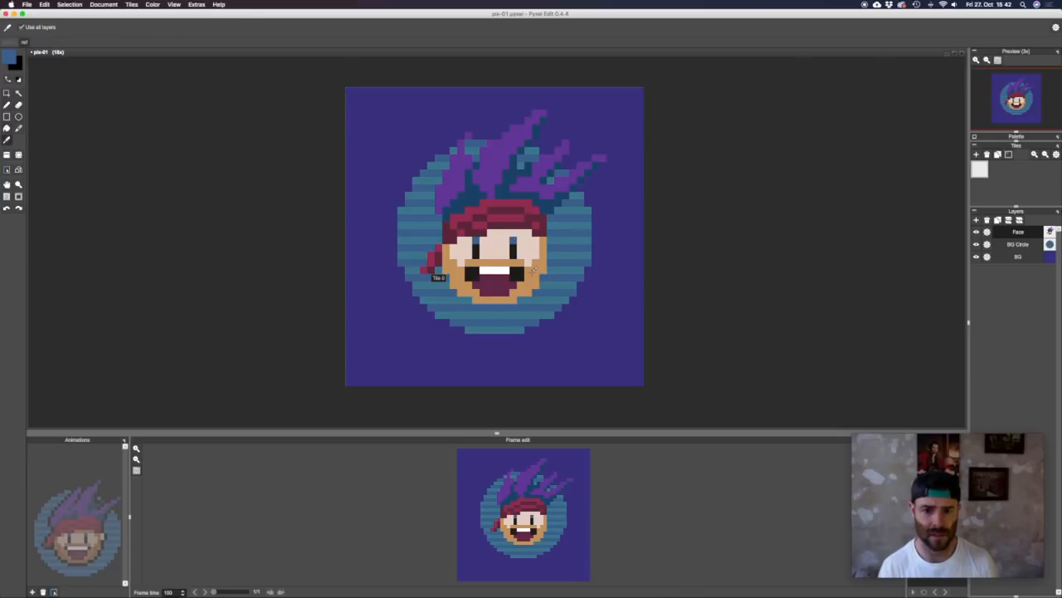
left_click(530, 270)
key("b")
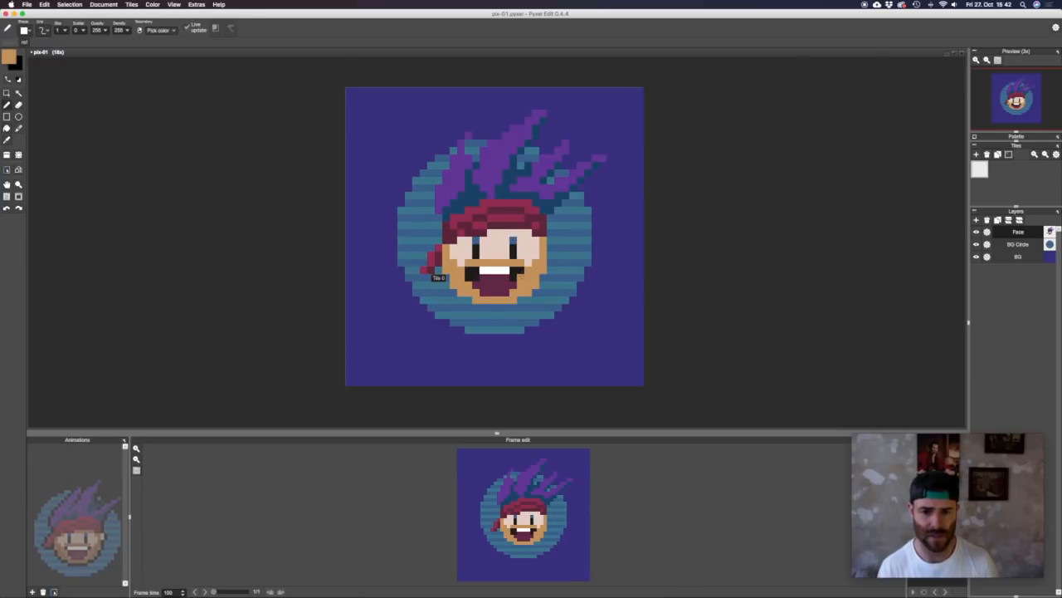
key("i")
left_click(506, 271)
key("b")
left_click(513, 270)
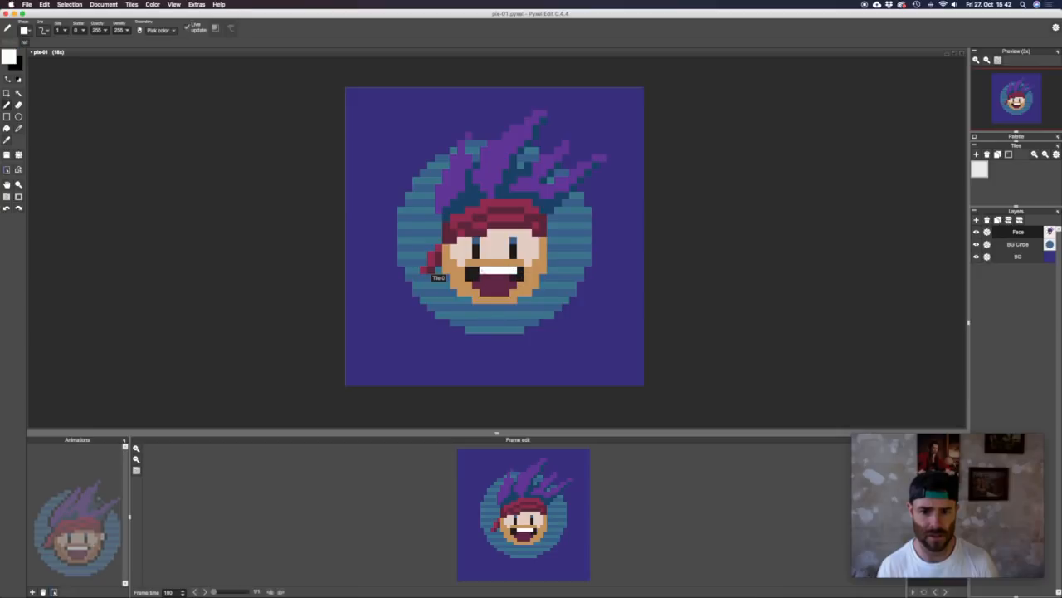
left_click(476, 270)
key("i")
left_click(530, 271)
key("b")
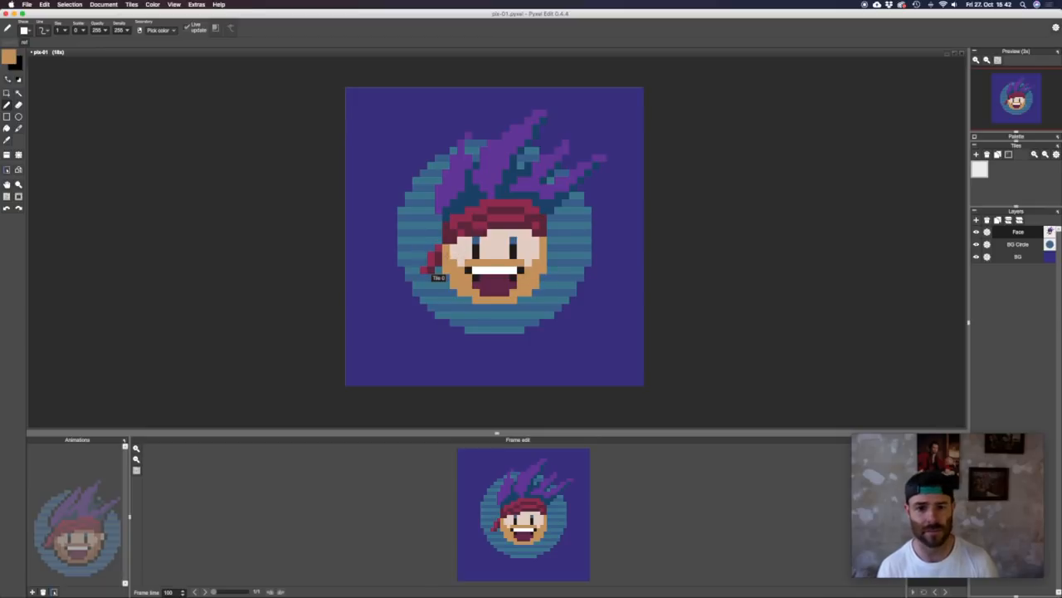
- Sample the face's light skin colour, change it to a warmer beige, RGB 229, 205, 177, and fill the face's light area with it
key("i")
left_click(497, 241)
key("b")
left_click(18, 58)
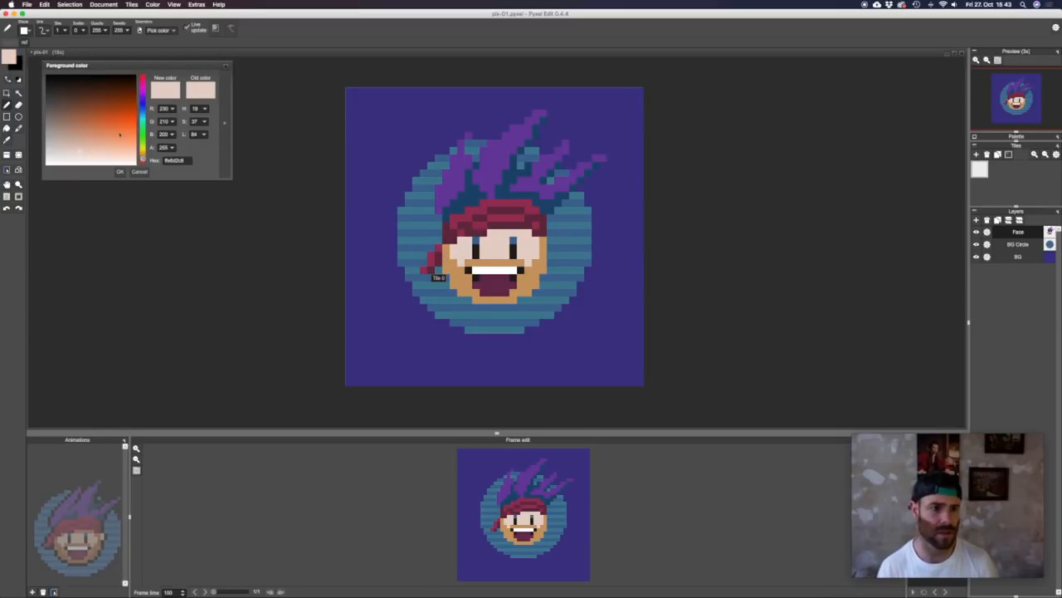
left_click_drag(143, 159, 143, 157)
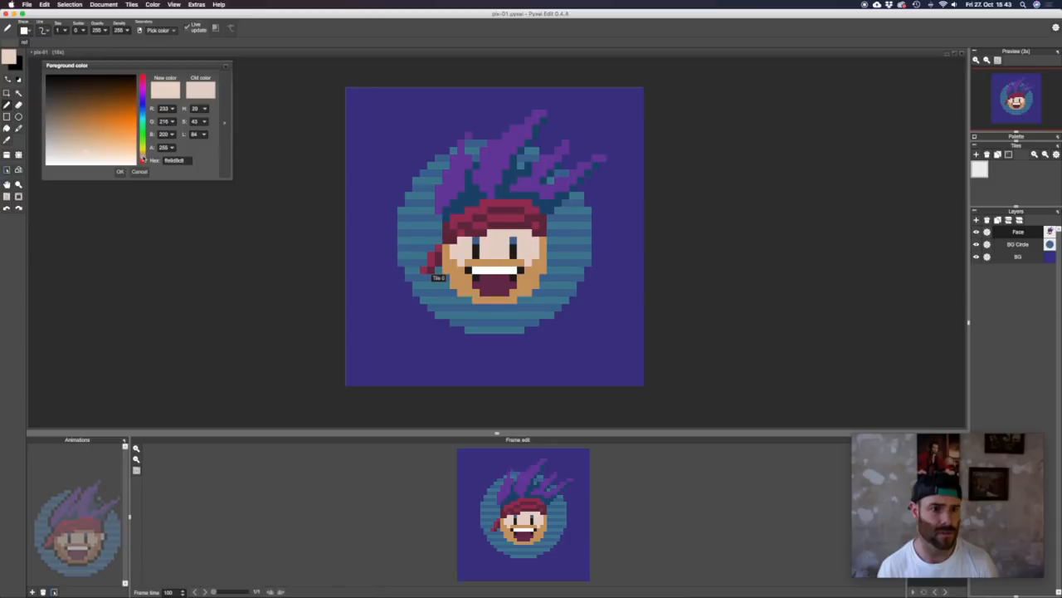
left_click(87, 153)
key("f")
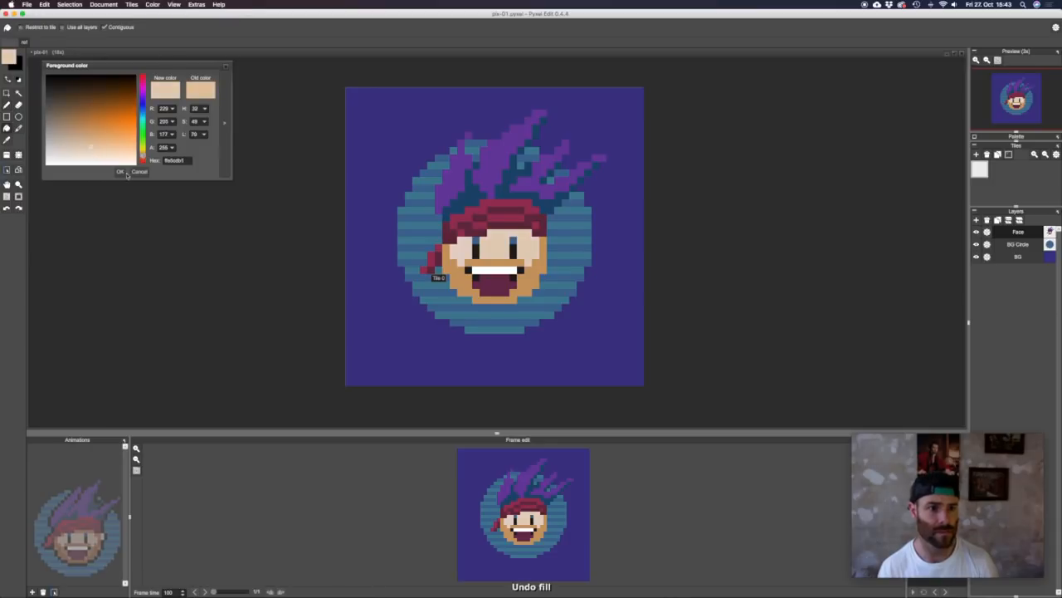
left_click(120, 171)
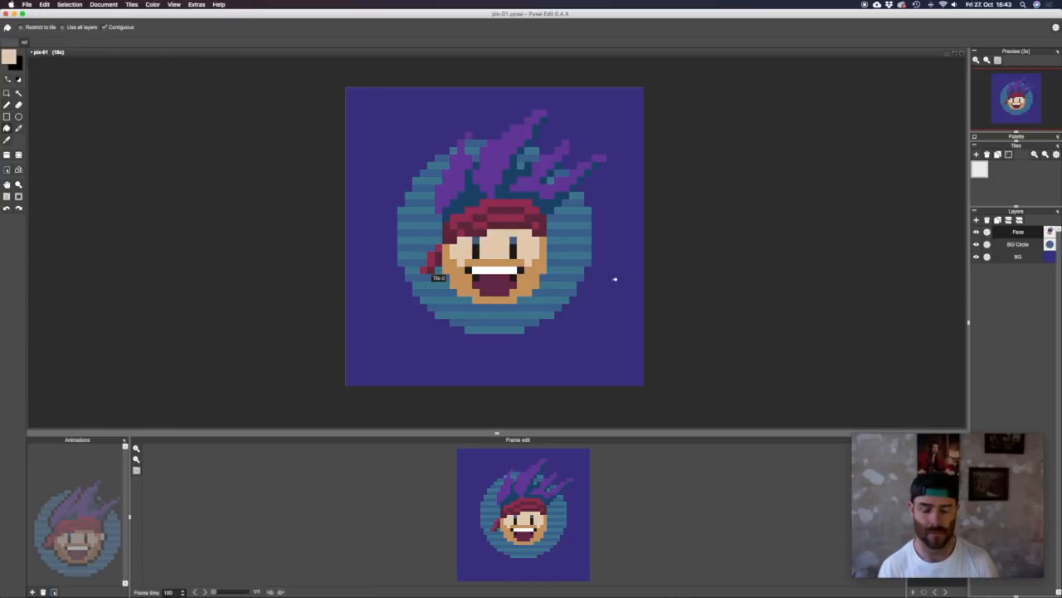
- Sample the tan beard shadow and darken it to a brown, RGB 167, 123, 73
key("b")
left_click(537, 276, "alt")
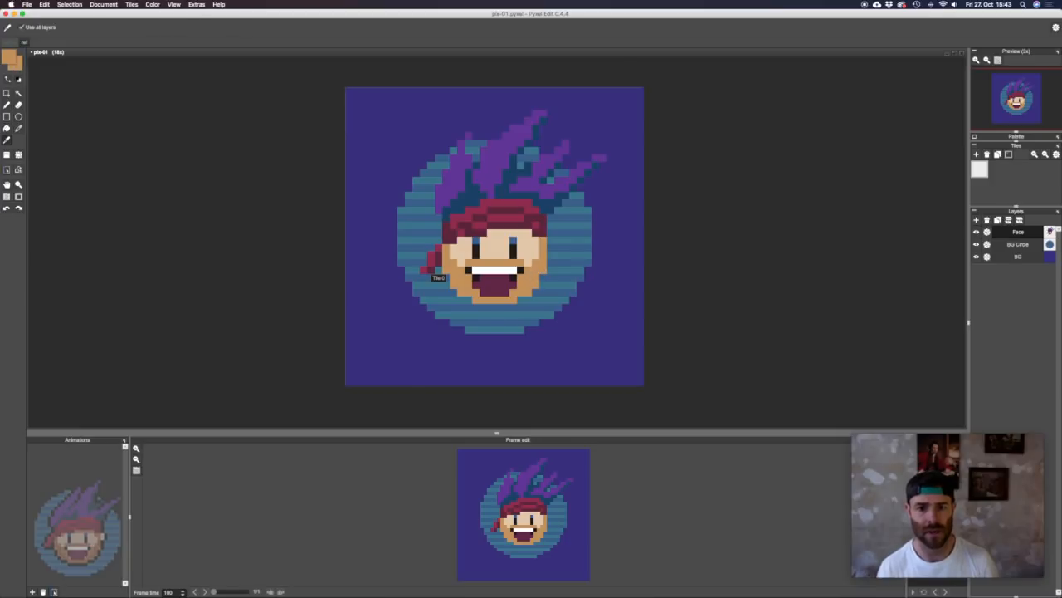
left_click(9, 55)
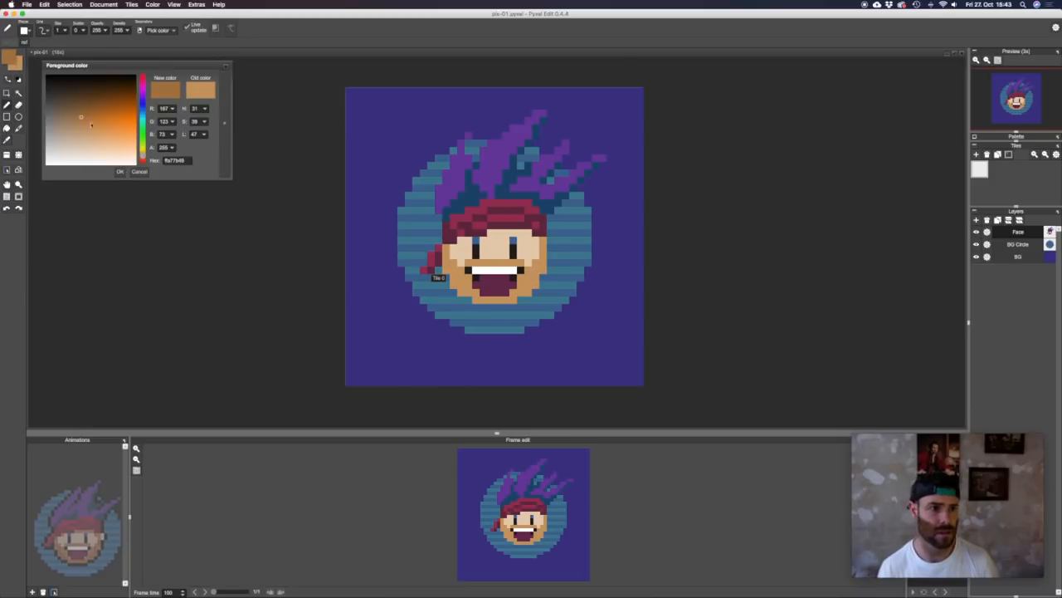
left_click(120, 171)
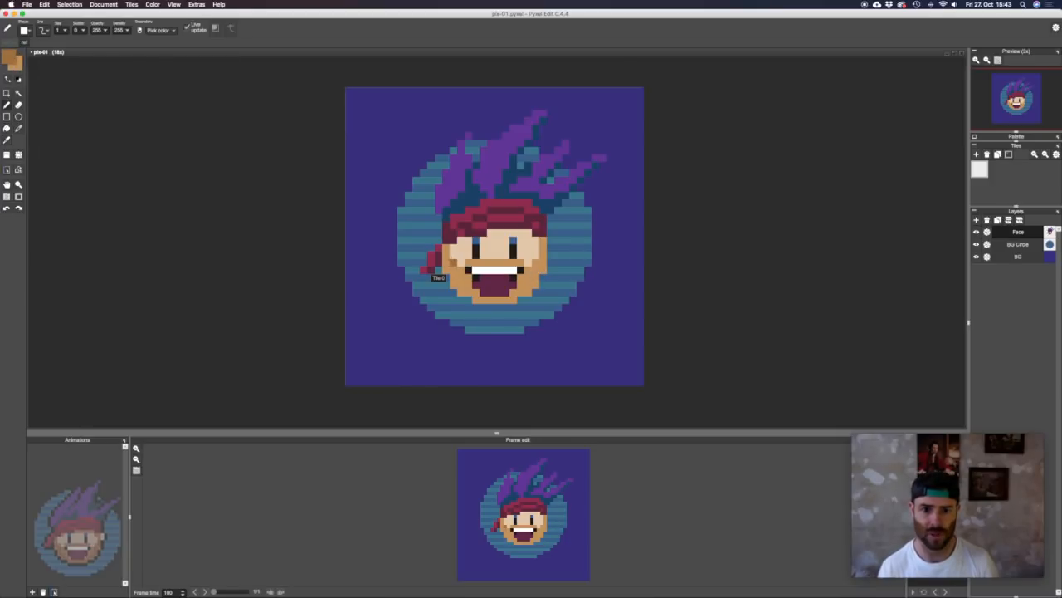
- Paint brown shadow pixels down the left cheek and jaw edge, correcting excess pixels with the tan tone
left_click(447, 264)
left_click(447, 248)
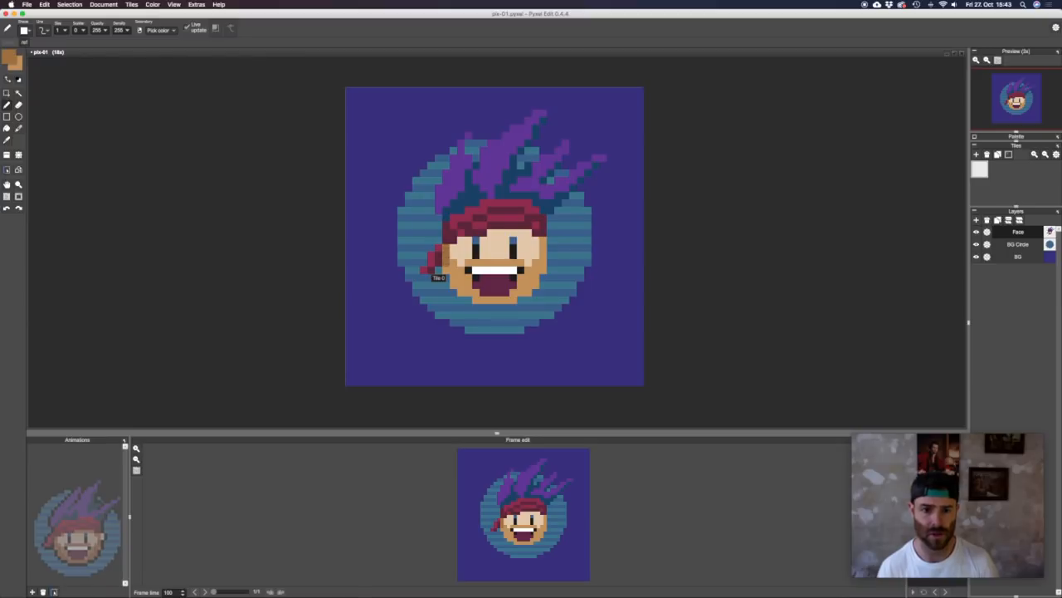
left_click(453, 263)
left_click(454, 270)
left_click(454, 277)
left_click(462, 278)
right_click(462, 270)
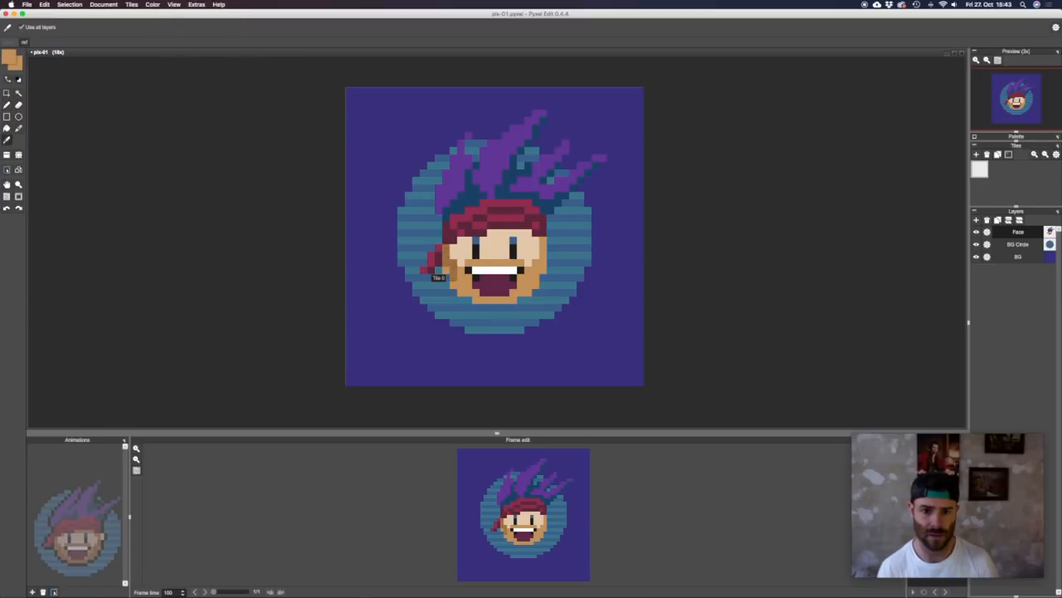
left_click(447, 255)
left_click(446, 248)
left_click(454, 270)
right_click(454, 278)
left_click(461, 284)
left_click(454, 285)
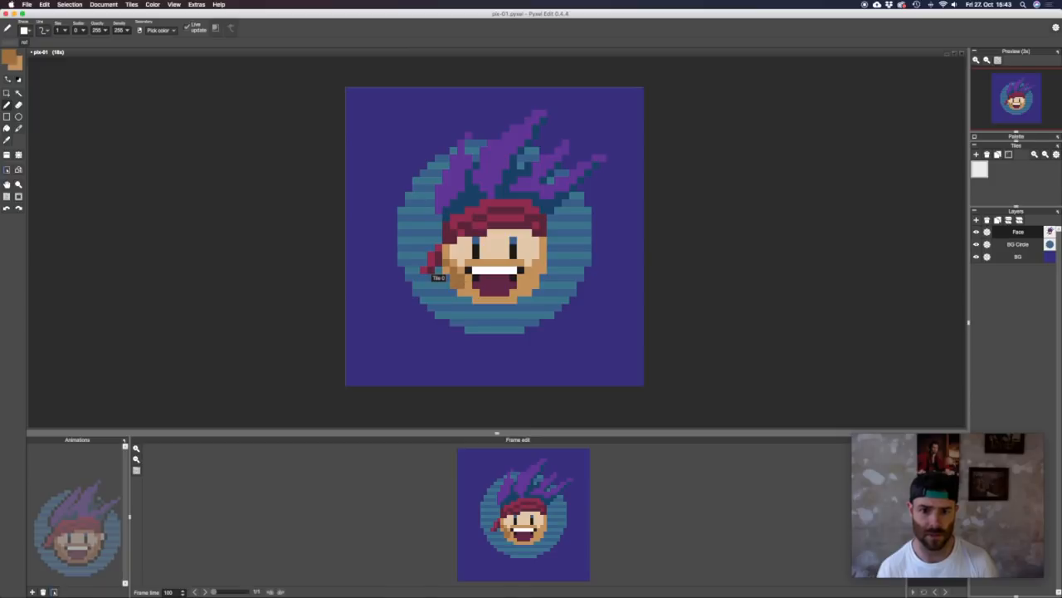
- Extend the brown shadow from the lower-left jaw beside the mouth to the start of the chin, touching up pixels in tan
left_click(469, 284)
left_click(469, 277)
right_click(461, 271)
left_click_drag(462, 277, 469, 285)
right_click(461, 285)
left_click(469, 293)
left_click(483, 300)
left_click(476, 300)
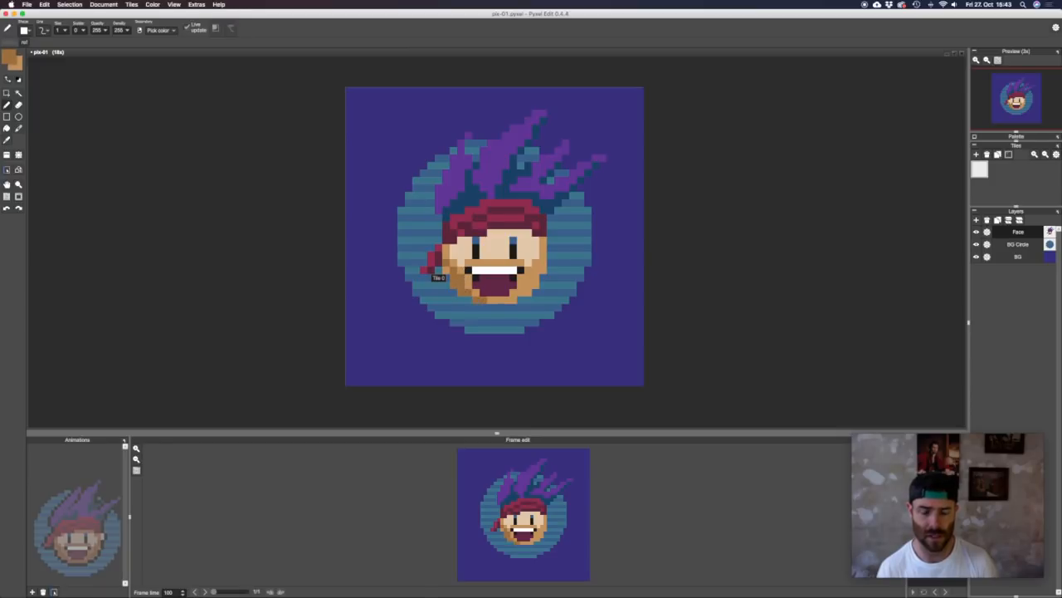
- Continue the brown shadow along the bottom of the chin and up the right side of the jaw
left_click_drag(483, 299, 506, 300)
left_click(513, 299)
left_click(520, 292)
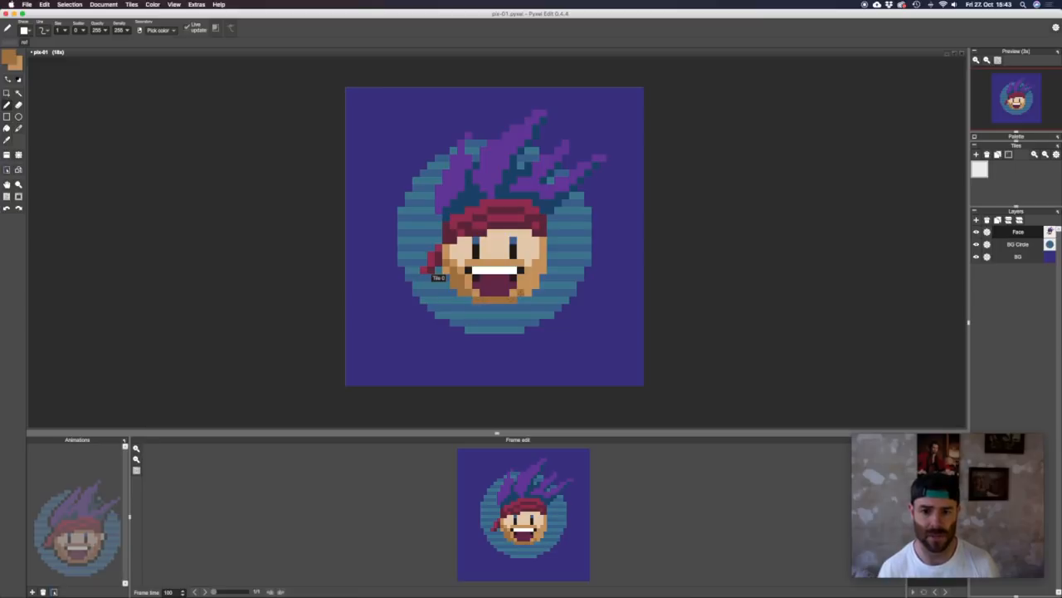
left_click(528, 292)
left_click(528, 285)
left_click(527, 278)
left_click(535, 285)
left_click(535, 277)
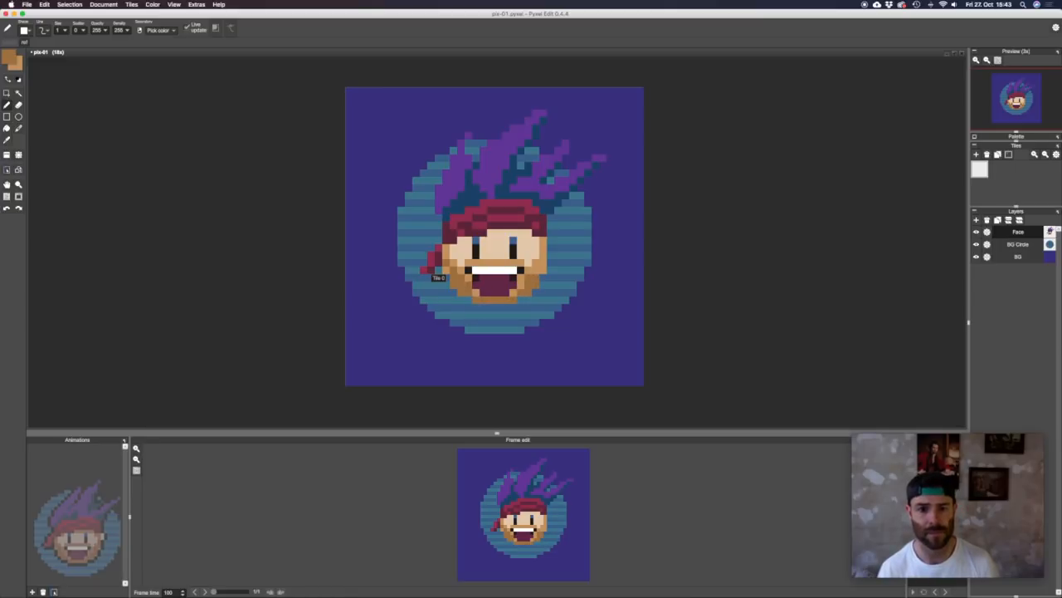
- Refine the beard shading around the mouth and right jaw by alternately sampling and painting the tan and brown tones
key("i")
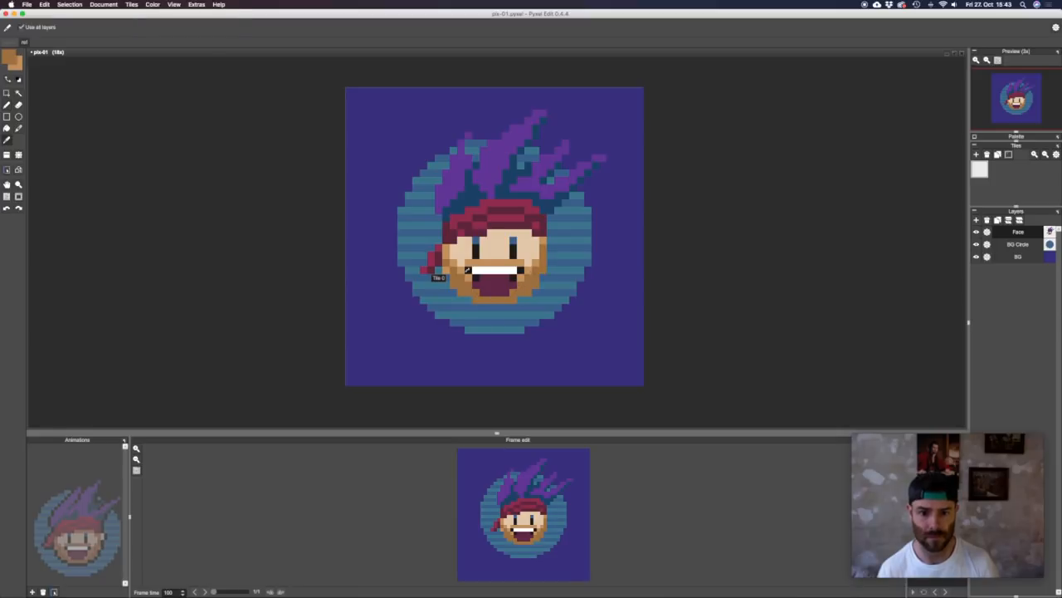
key("b")
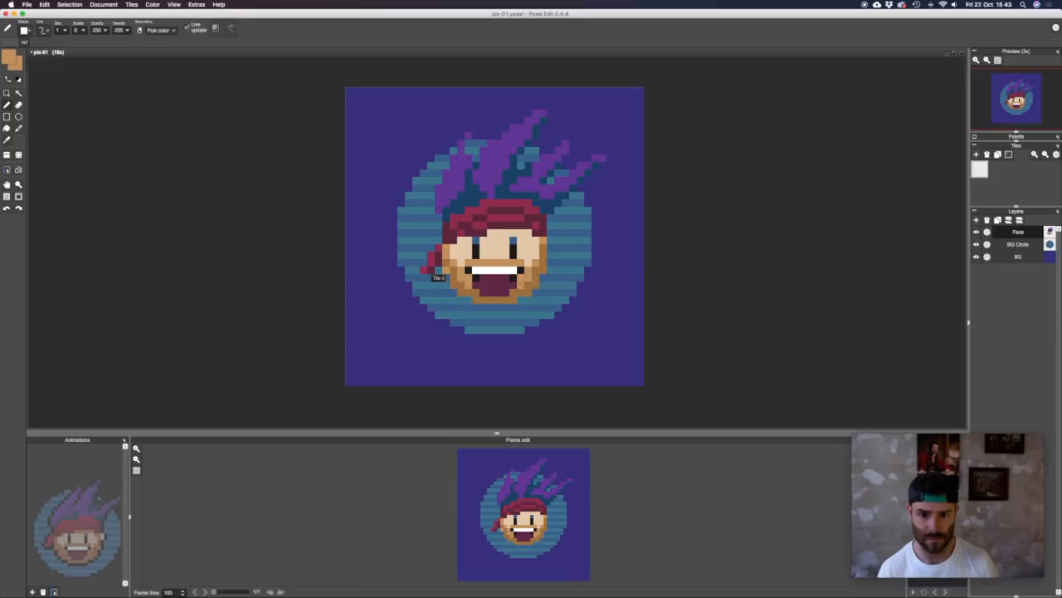
key("i")
left_click(484, 299)
key("b")
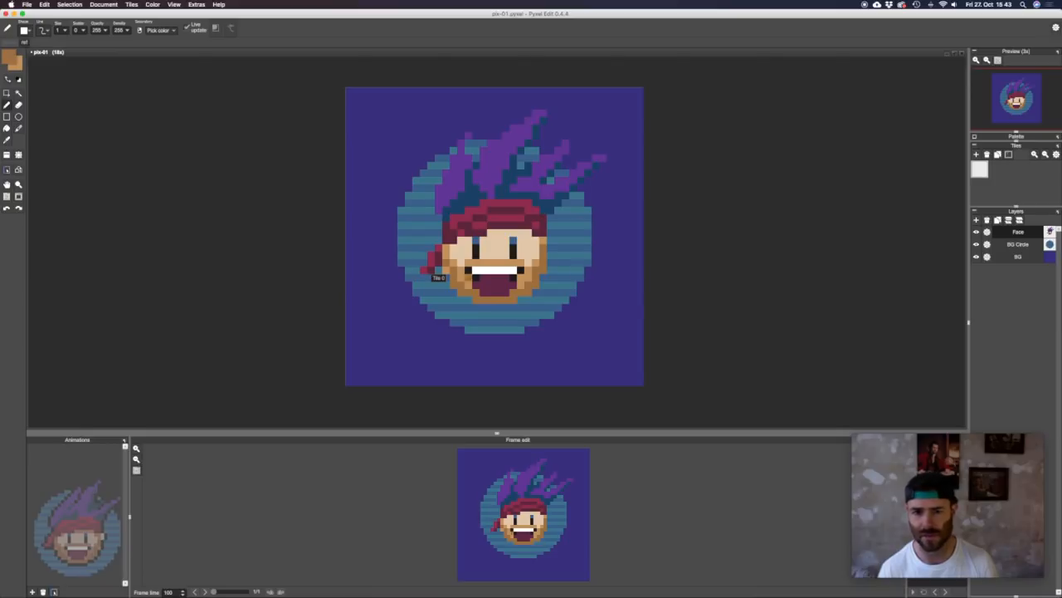
key("i")
left_click(541, 264)
key("b")
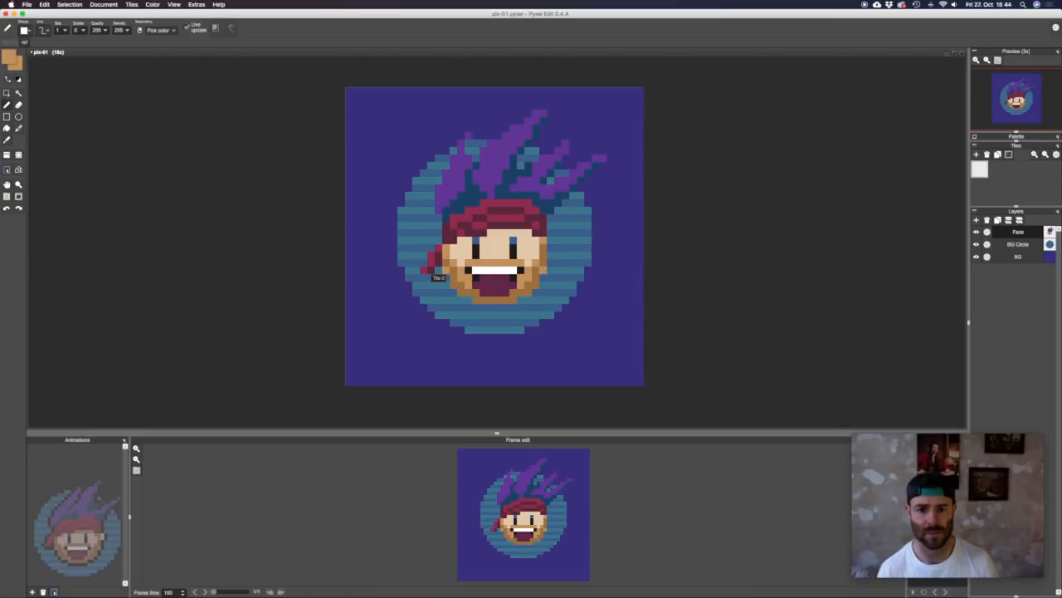
key("i")
left_click(538, 266)
key("b")
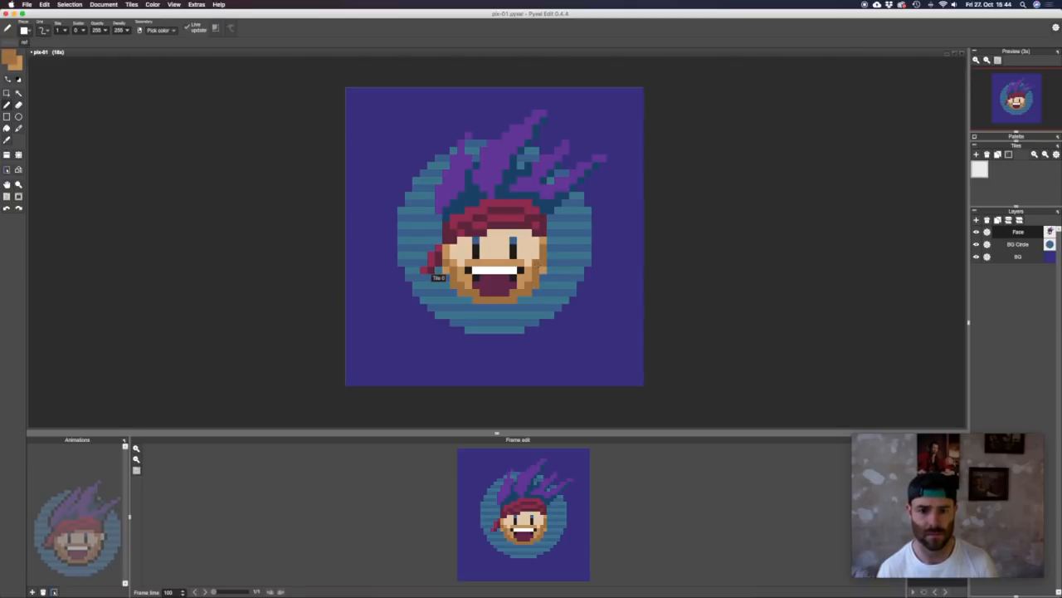
- Draw a small ear, two pixels high, in the light skin colour on each side of the head
key("i")
left_click(544, 266)
key("b")
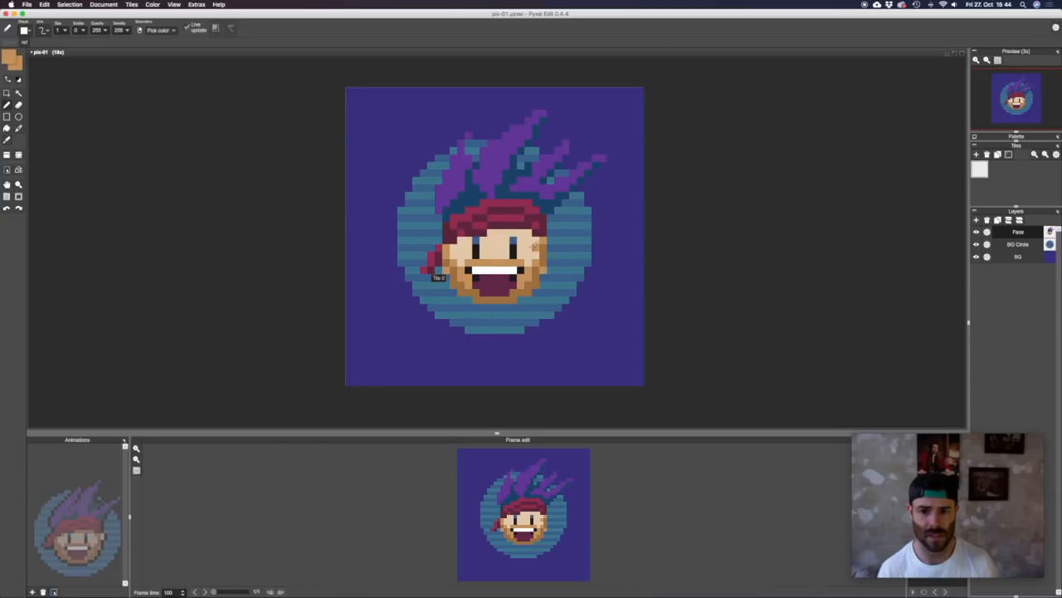
left_click_drag(550, 241, 550, 248)
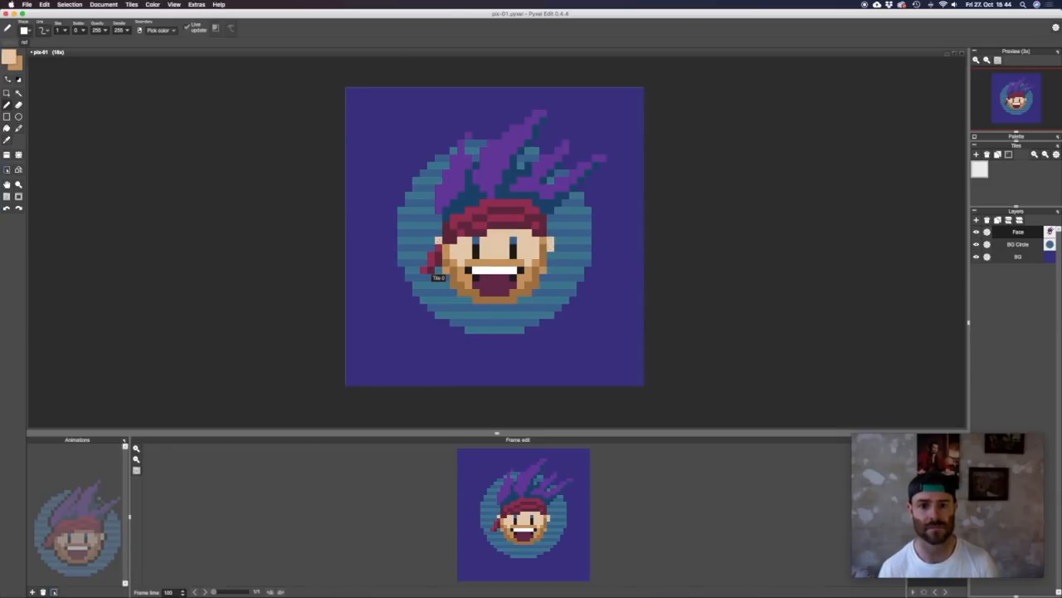
- Select the red cap's hanging tail beside the left ear and move it up one pixel
key("i")
left_click(438, 248)
key("s")
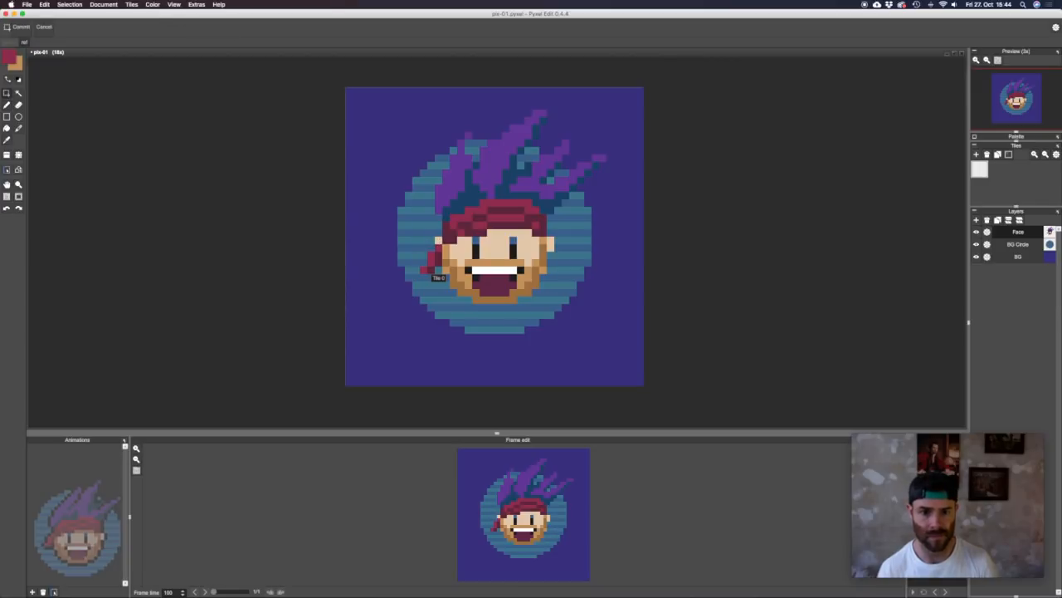
left_click_drag(417, 247, 439, 270)
key("super+z")
key("Up")
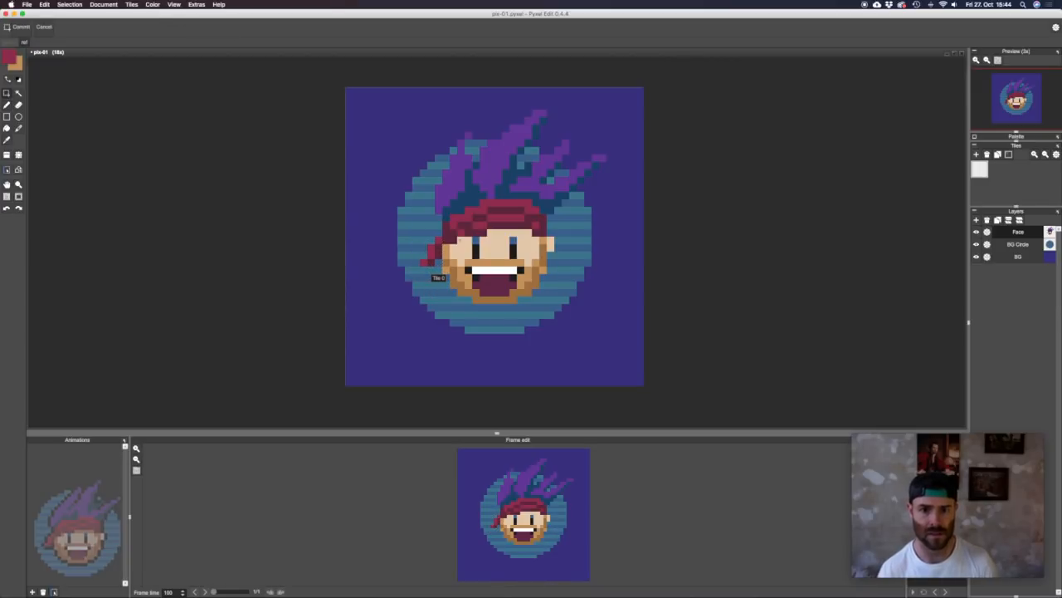
- Sample the light skin colour from the right ear and redraw the two-pixel left ear over the cap's tail
key("b")
key("i")
left_click(551, 243)
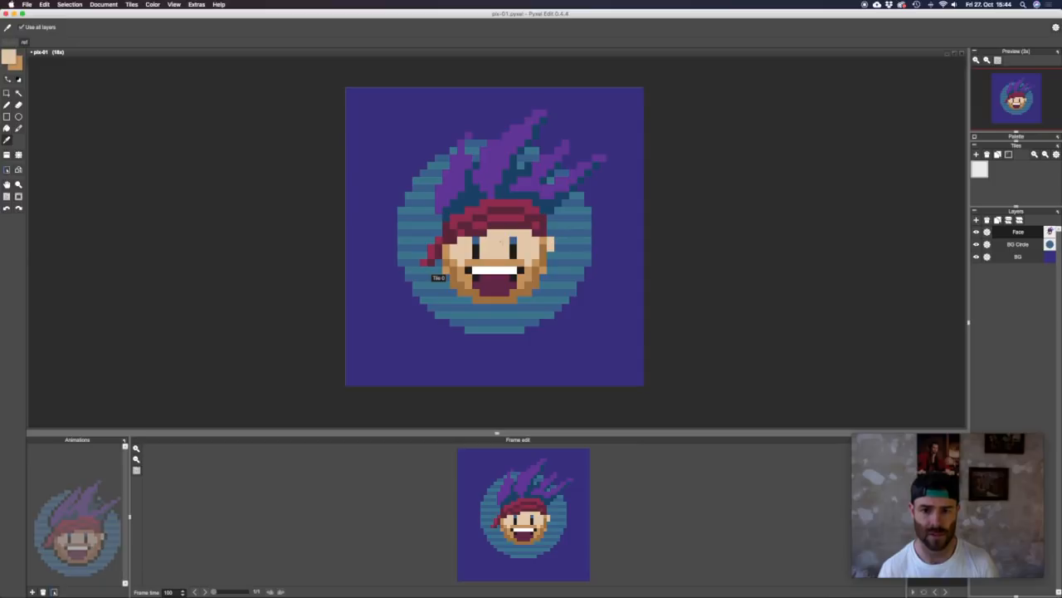
key("b")
left_click_drag(439, 241, 439, 248)
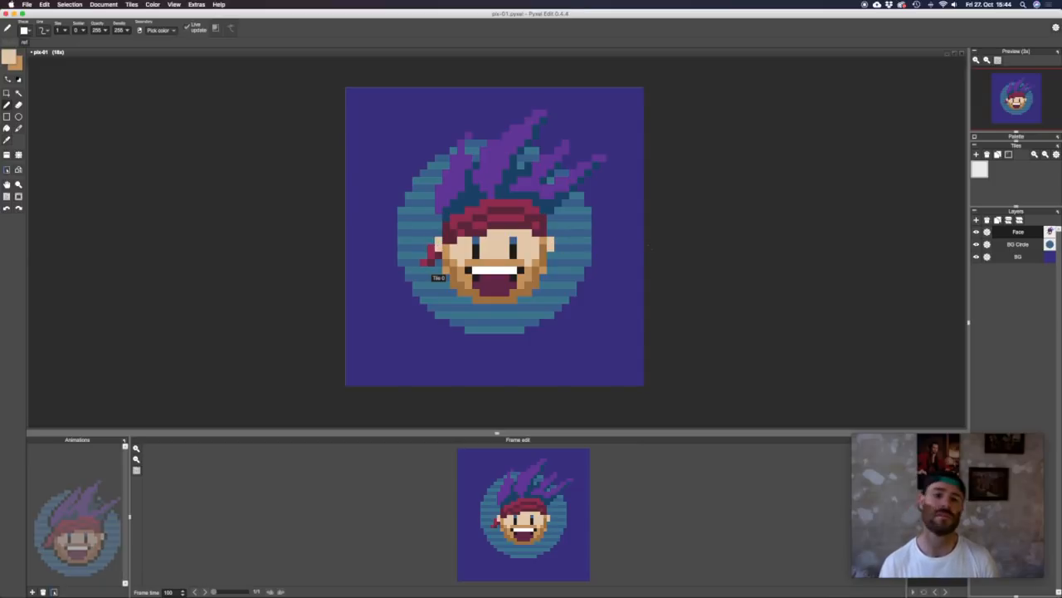
key("super+z")
key("super+z")
key("super+z")
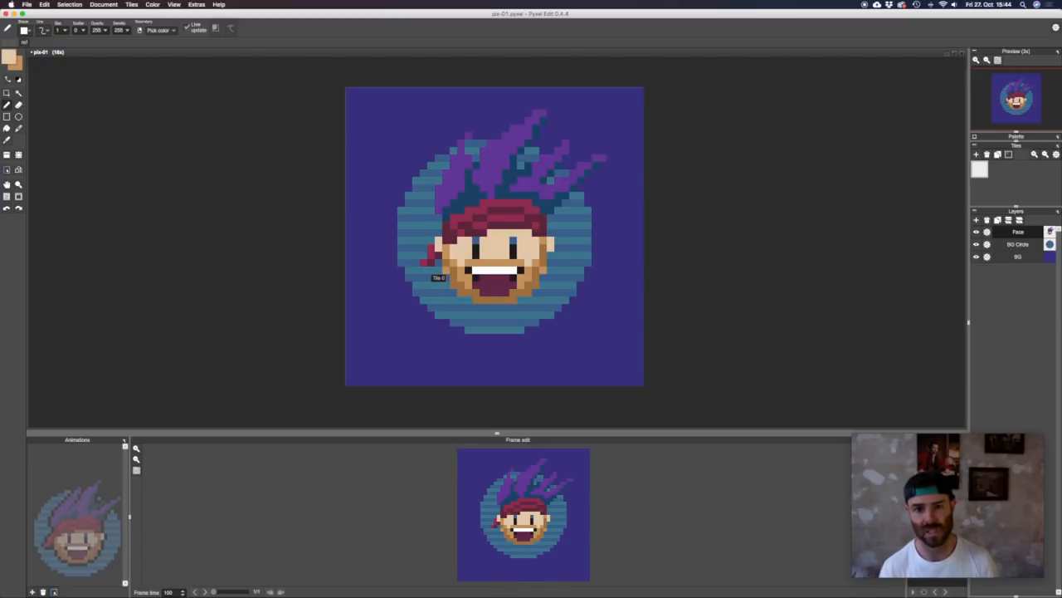
- Rework the gap between the left and middle hair spikes by alternately sampling and painting the purple and dark blue tones
key("i")
left_click(470, 201)
left_click(484, 171)
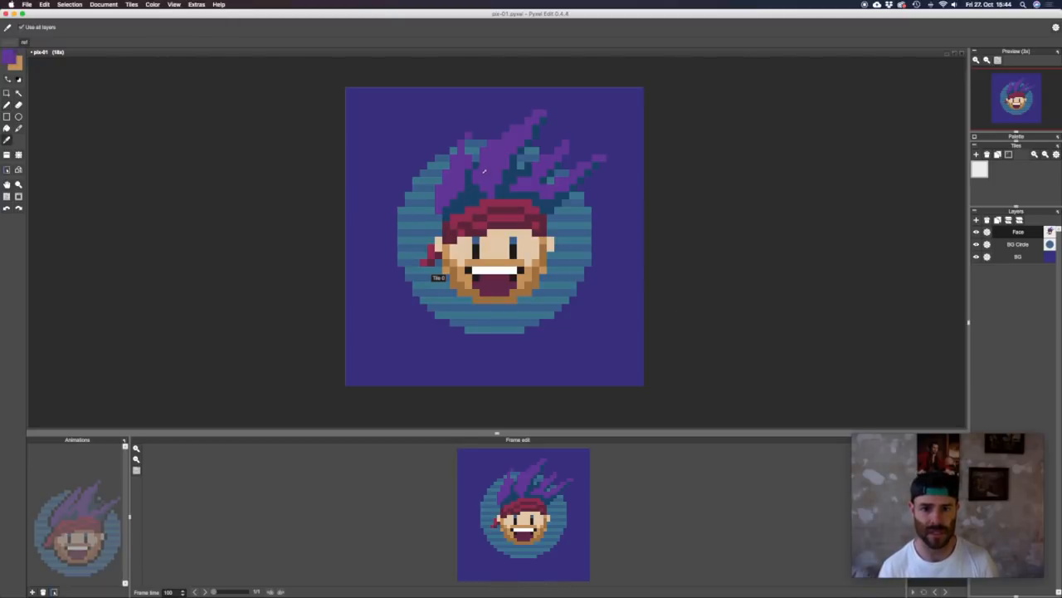
key("b")
left_click_drag(476, 166, 468, 193)
key("i")
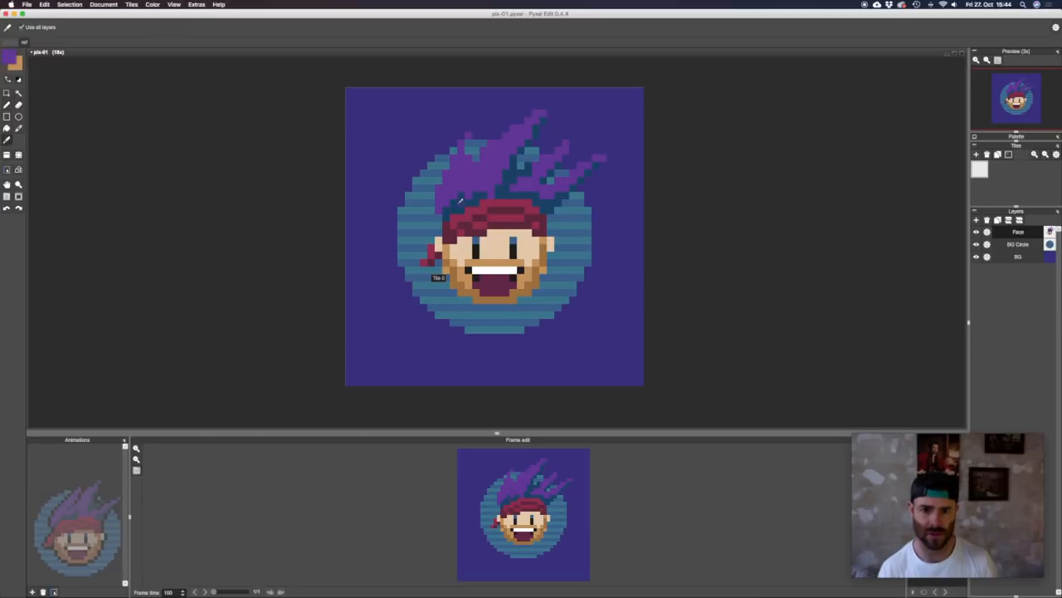
left_click(460, 200)
key("b")
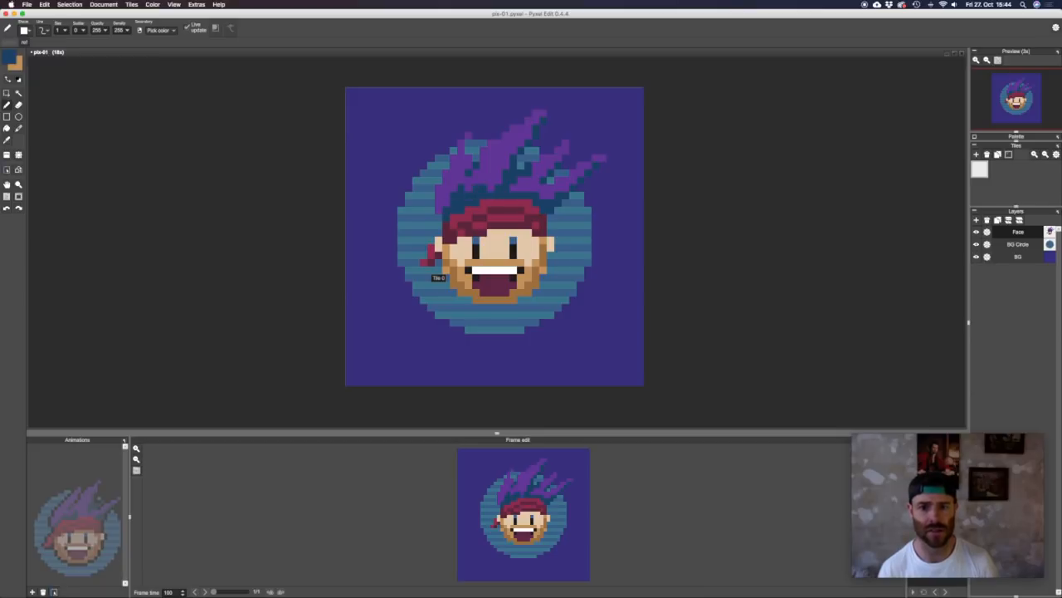
- Paint sampled purple into the base of the right-hand spikes and lower the tip of the tallest spike
key("i")
left_click(514, 185)
key("b")
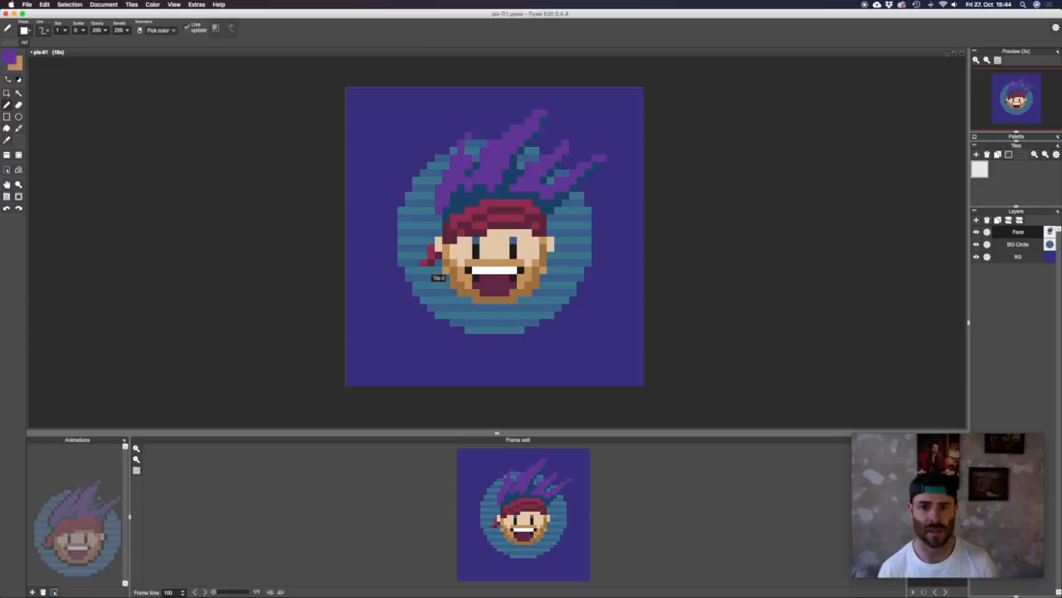
left_click(550, 114)
key("m")
mouse_move(513, 128)
left_mouse_down()
mouse_move(549, 143)
mouse_move(559, 105)
mouse_move(540, 129)
mouse_move(494, 145)
left_mouse_up()
key("e")
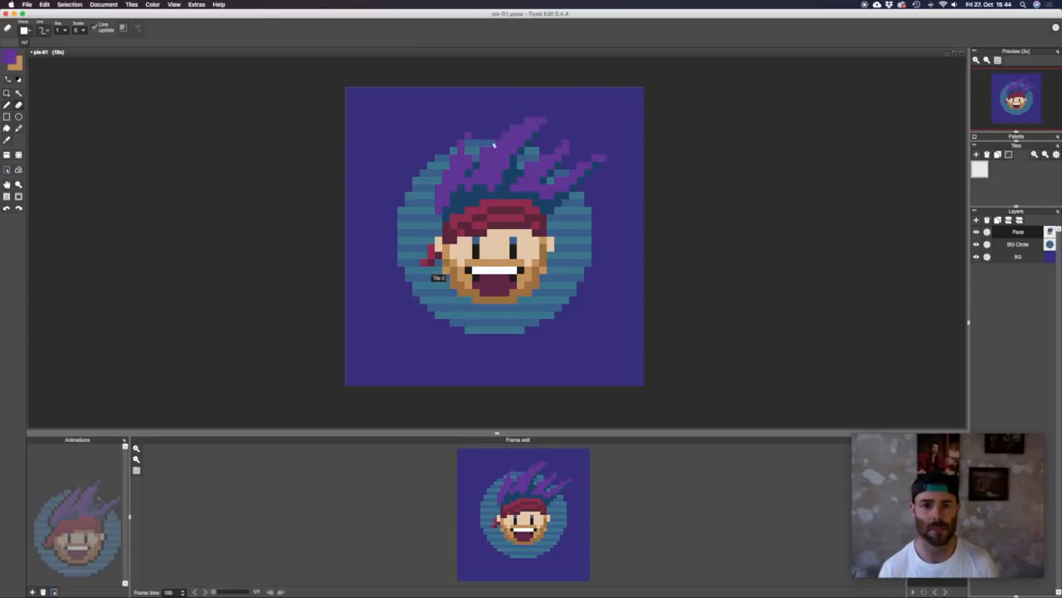
- Erase the outer pixel column of the left hair spike and move the spike's tip one pixel to the right
key("b")
key("m")
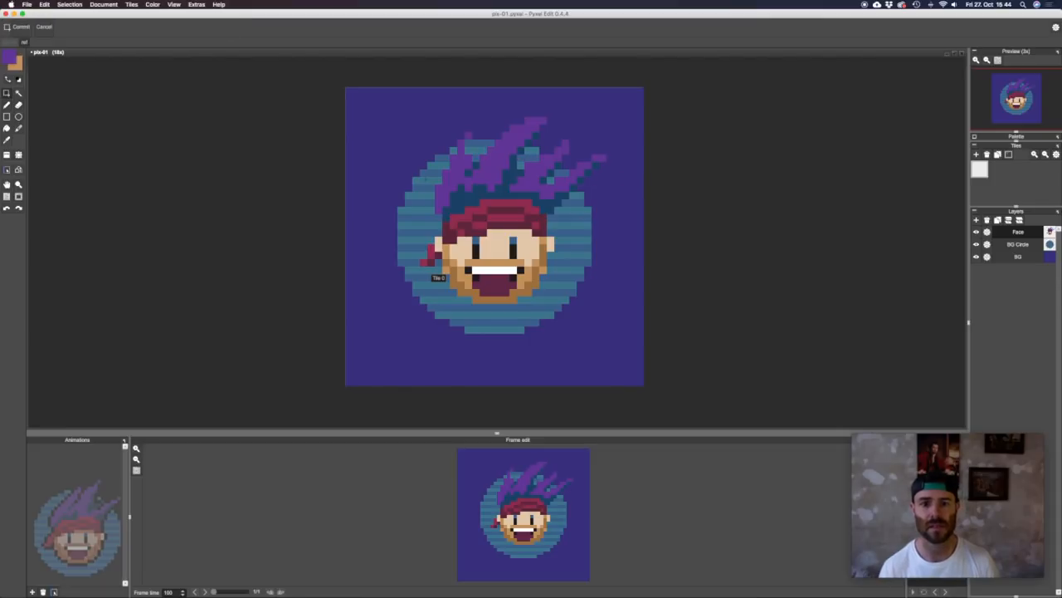
key("e")
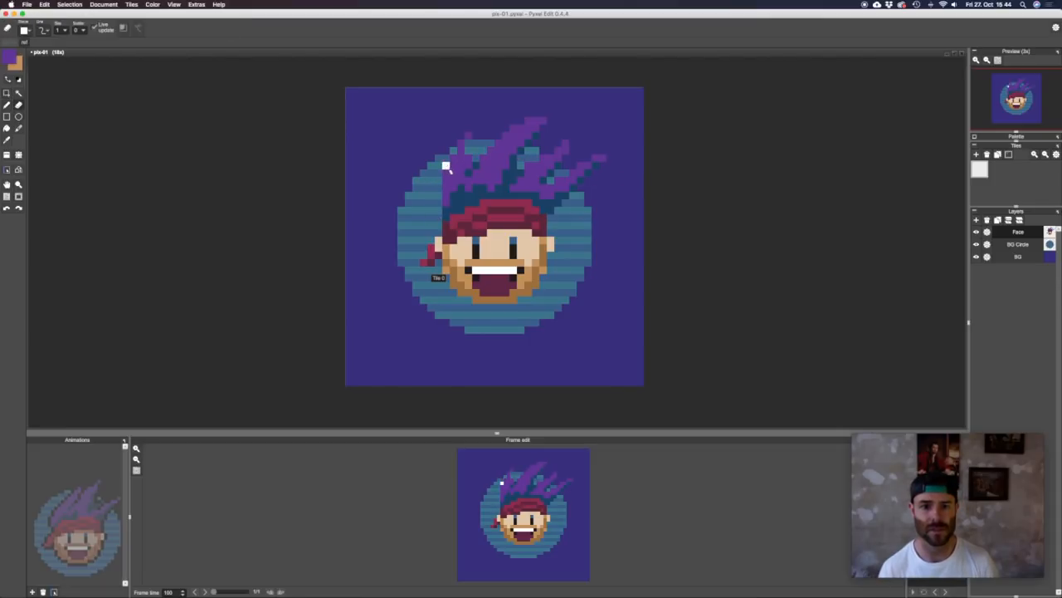
key("m")
left_click_drag(435, 127, 474, 159)
left_click_drag(458, 149, 465, 148)
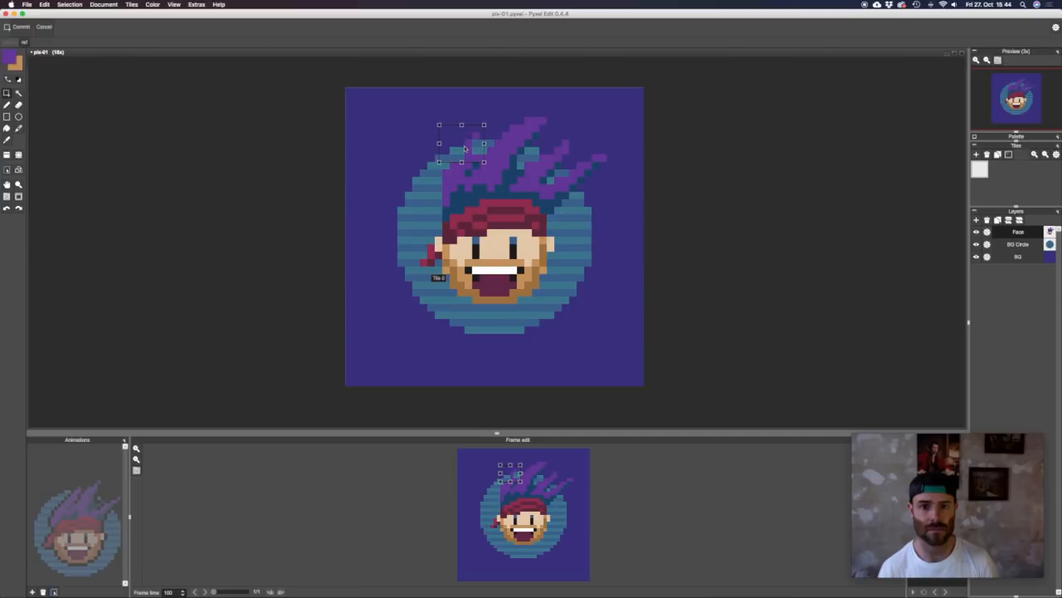
key("b")
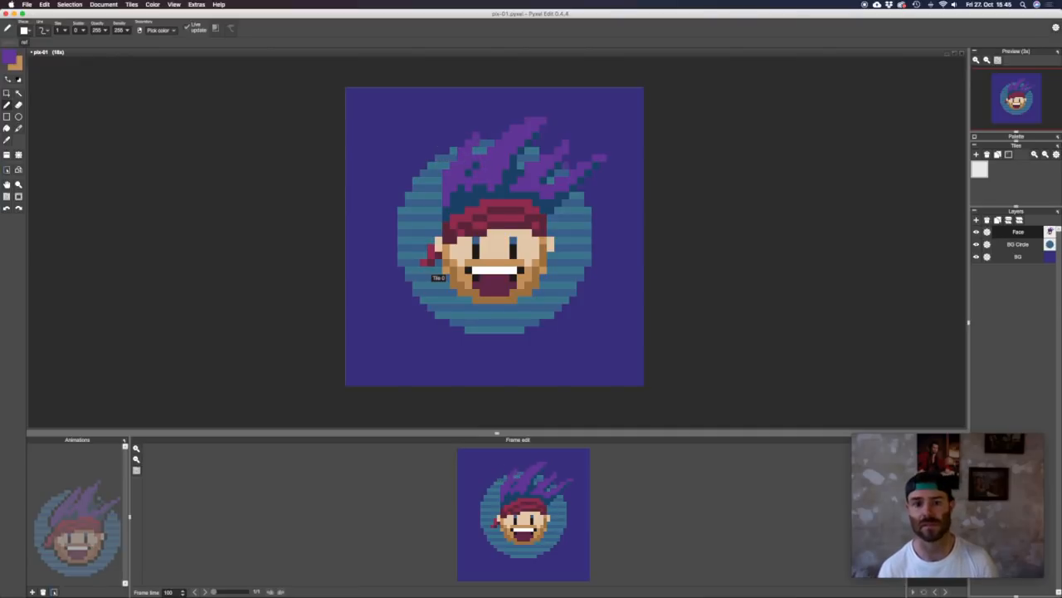
- Select the tip of the rightmost hair spike, move it two pixels left and one pixel down, and deselect it
key("s")
mouse_move(574, 158)
left_mouse_down()
mouse_move(642, 204)
mouse_move(600, 186)
left_mouse_up()
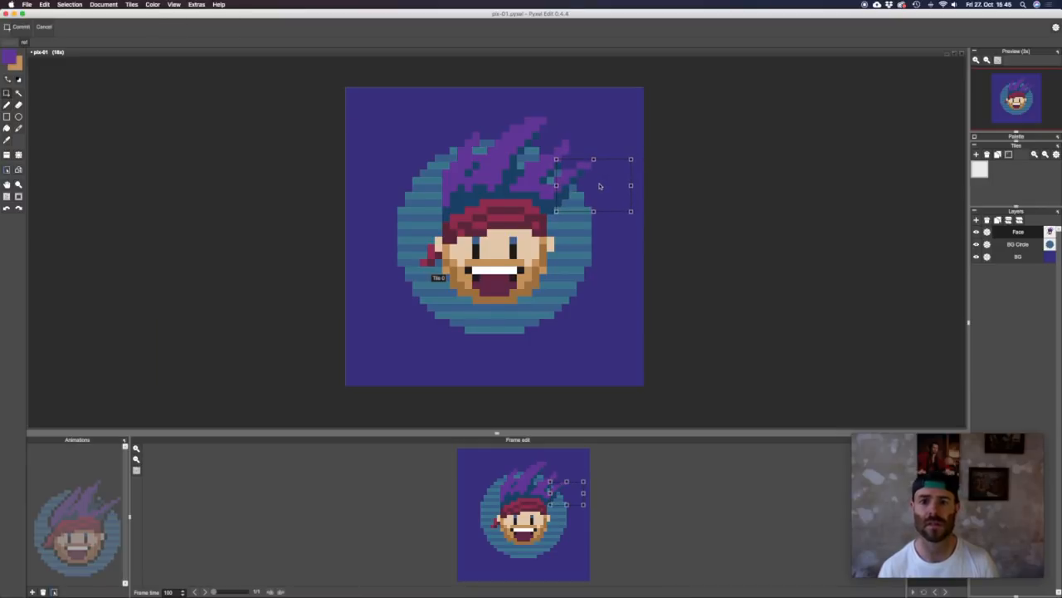
key("Return")
key("super+d")
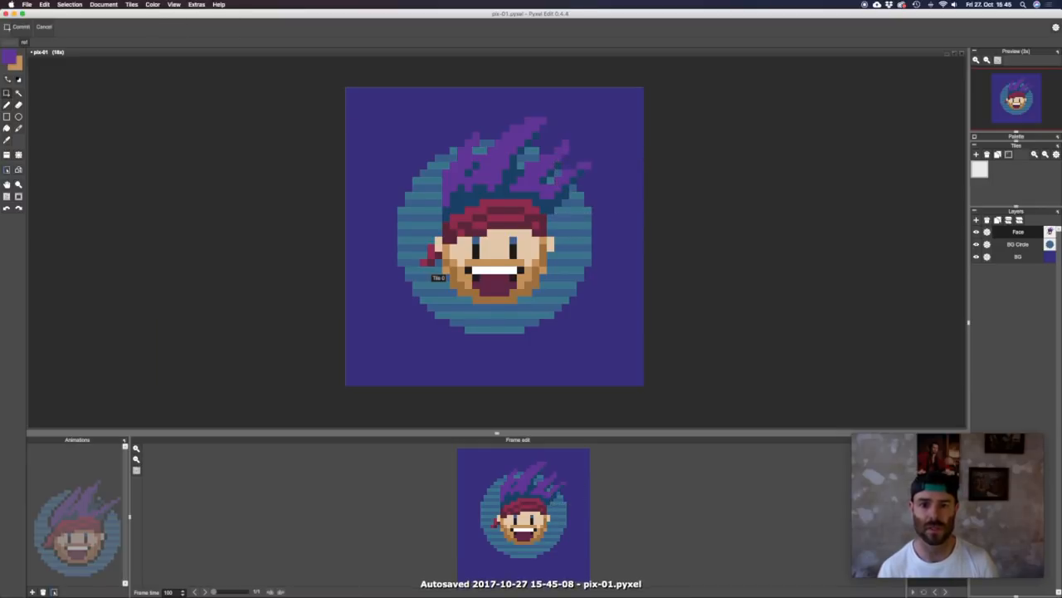
- Reshape the second spike from the right by drawing and erasing purple pixels, giving it a short tip with a dark blue shadow
key("b")
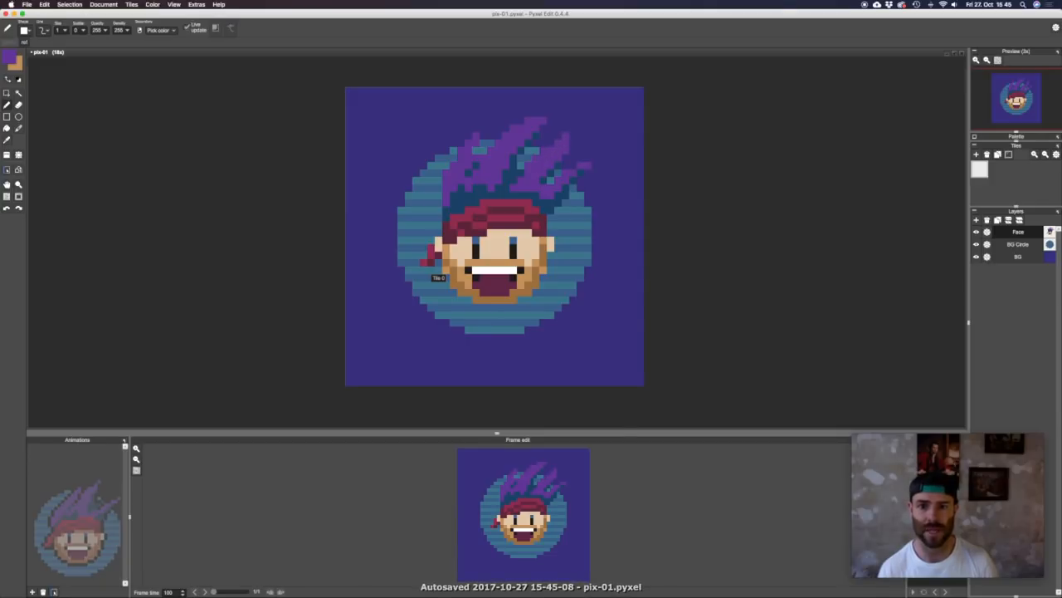
key("e")
key("b")
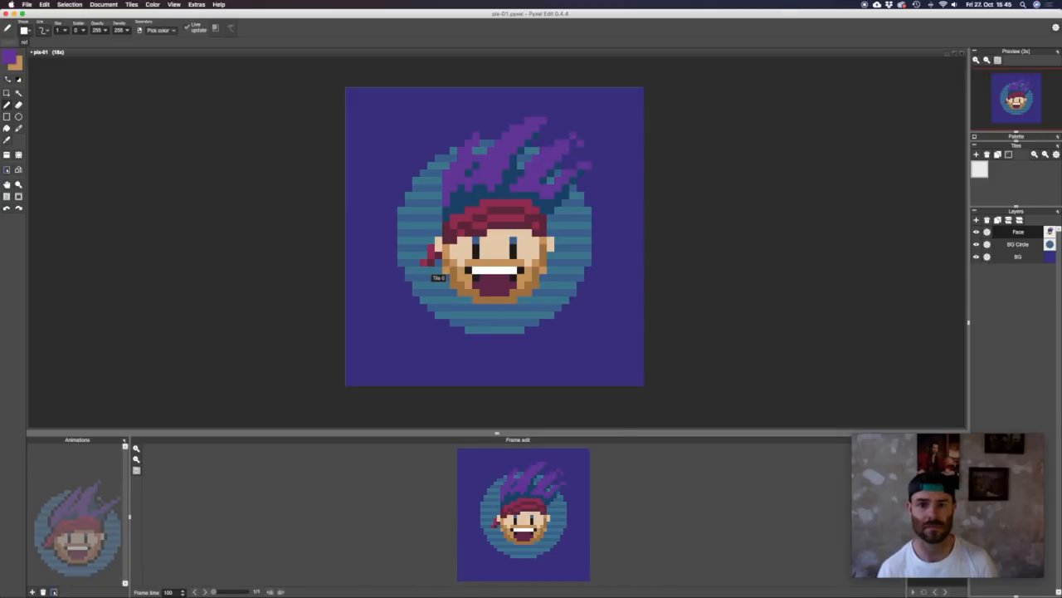
key("e")
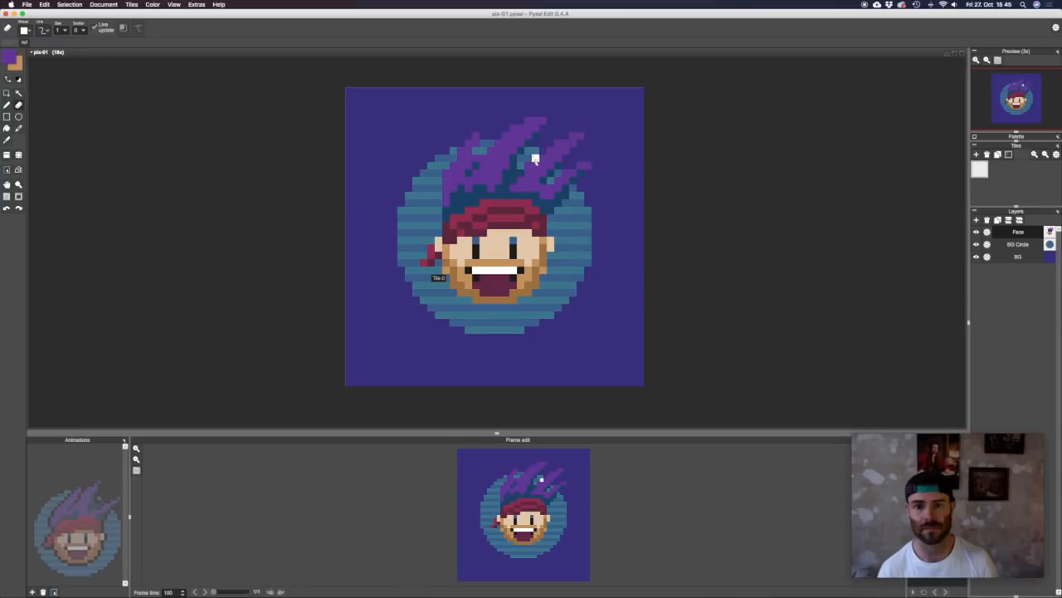
left_click(532, 159)
key("b")
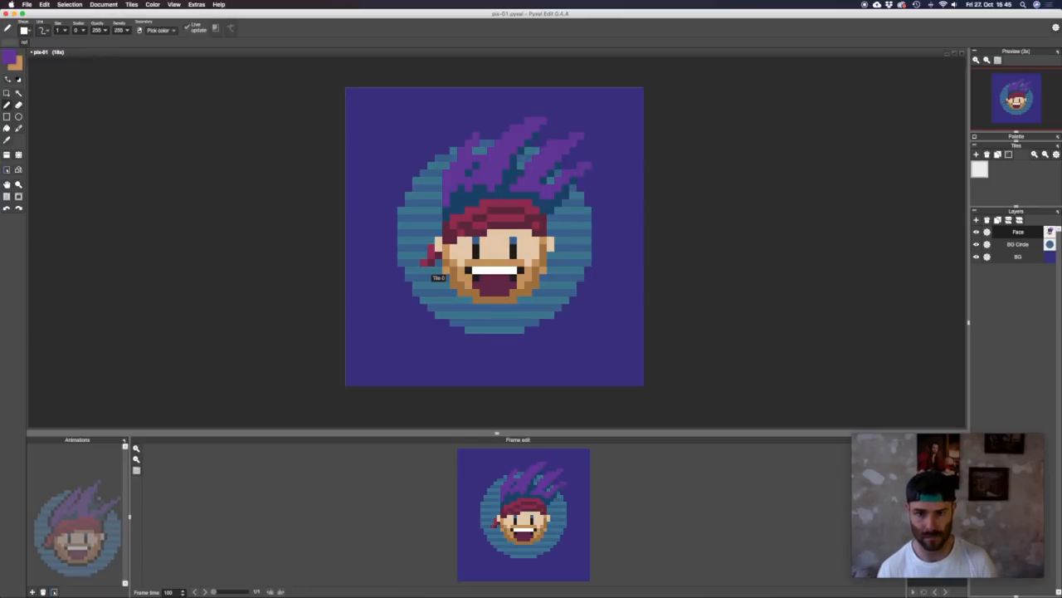
key("e")
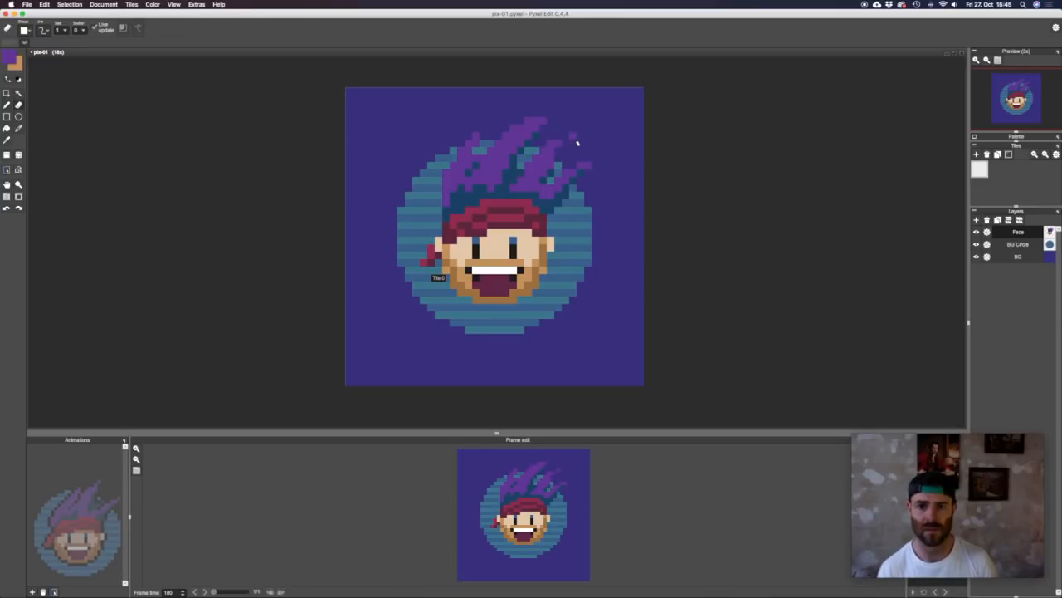
key("b")
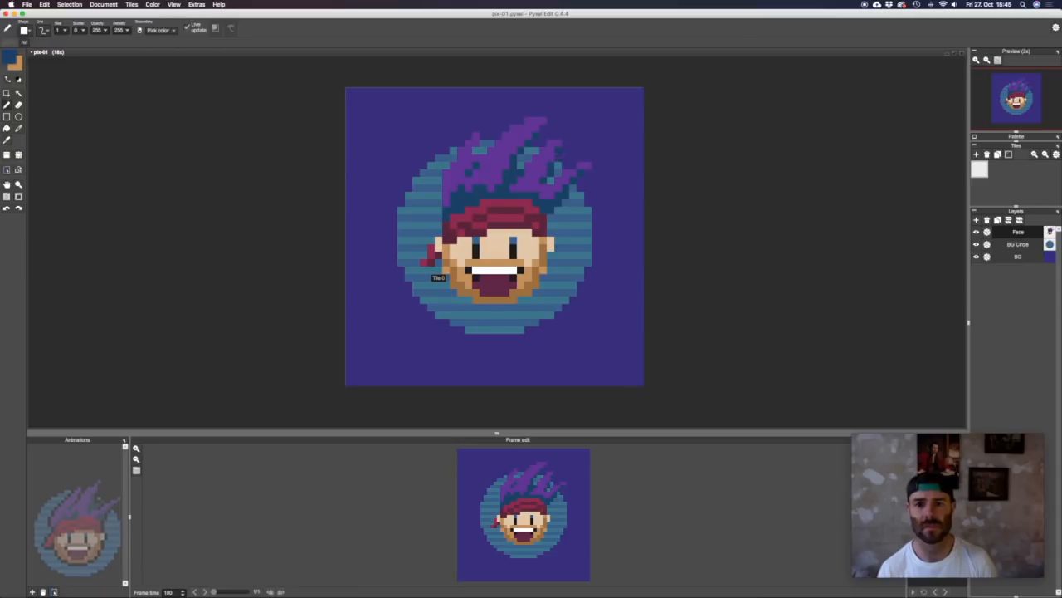
left_click(556, 141, "alt")
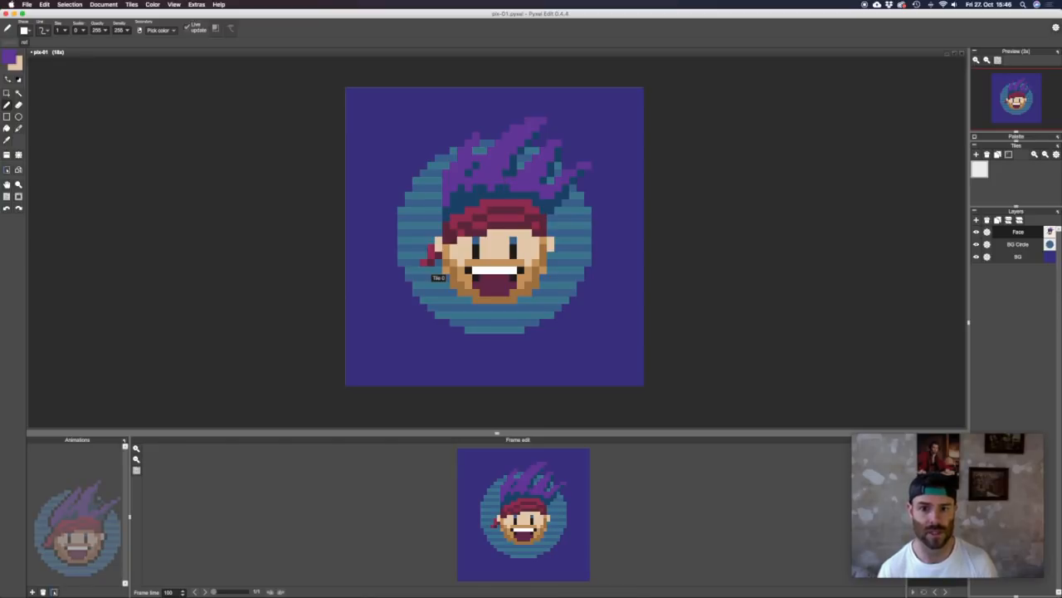
- Undo the last purple strokes and rework the tallest spike's shadow with sampled purple and dark blue, undoing the last stroke
key("super+z")
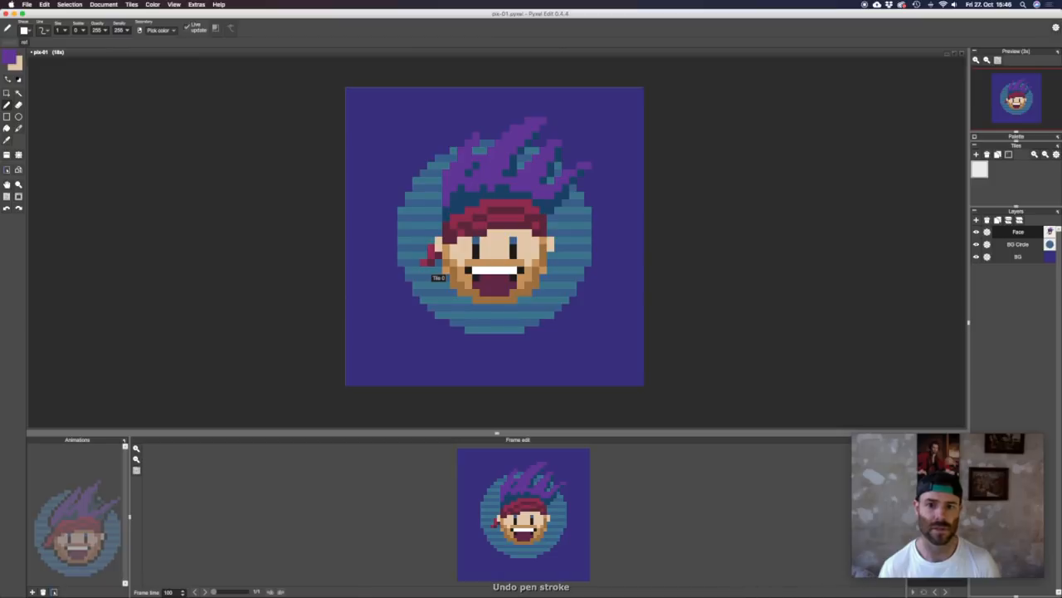
key("super+z")
left_click(512, 172, "alt")
left_click(498, 171, "alt")
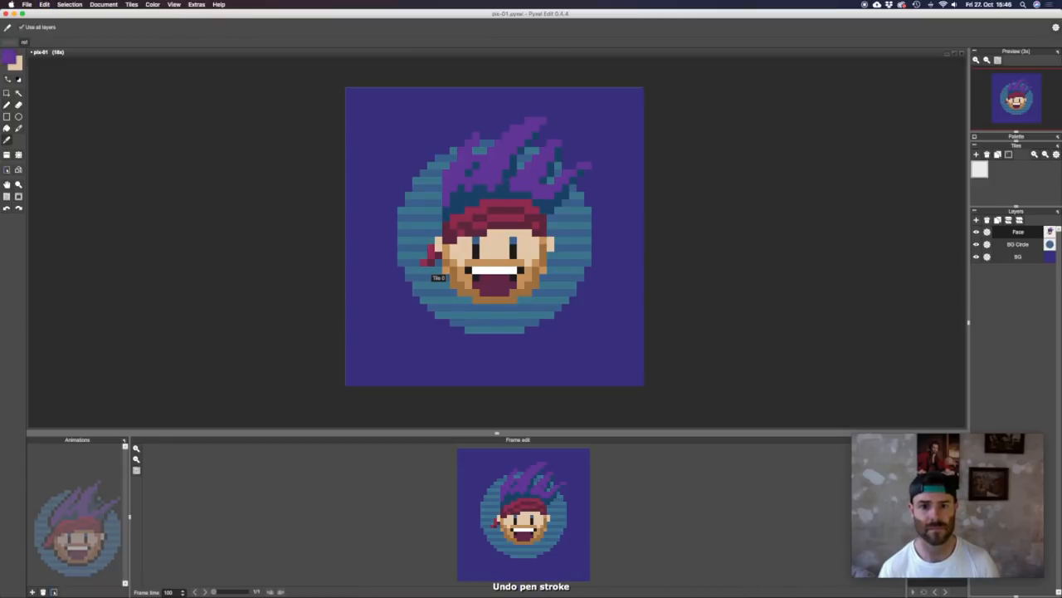
left_click(505, 172, "alt")
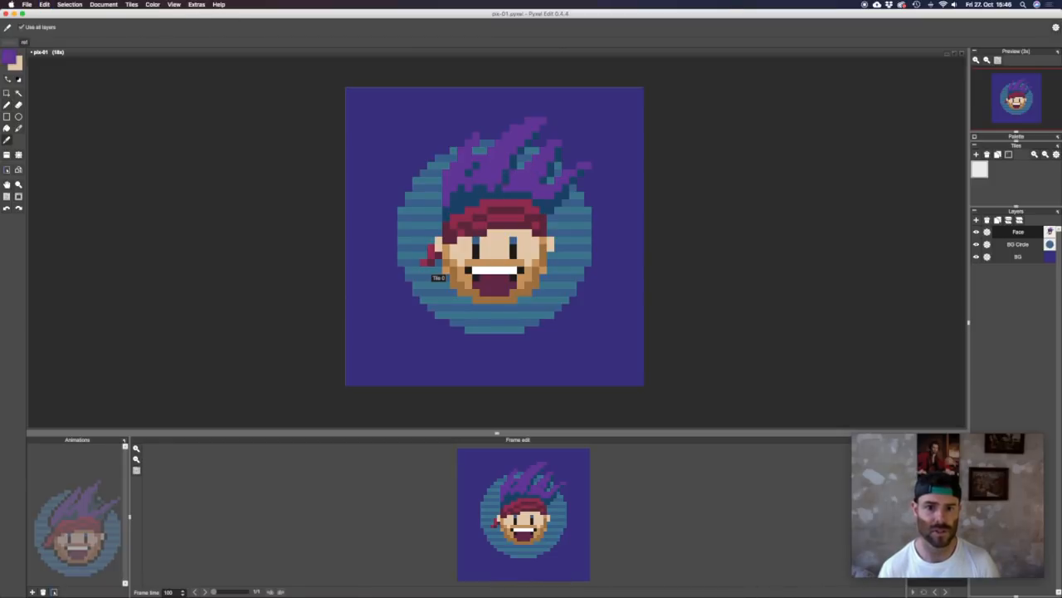
left_click(512, 171, "alt")
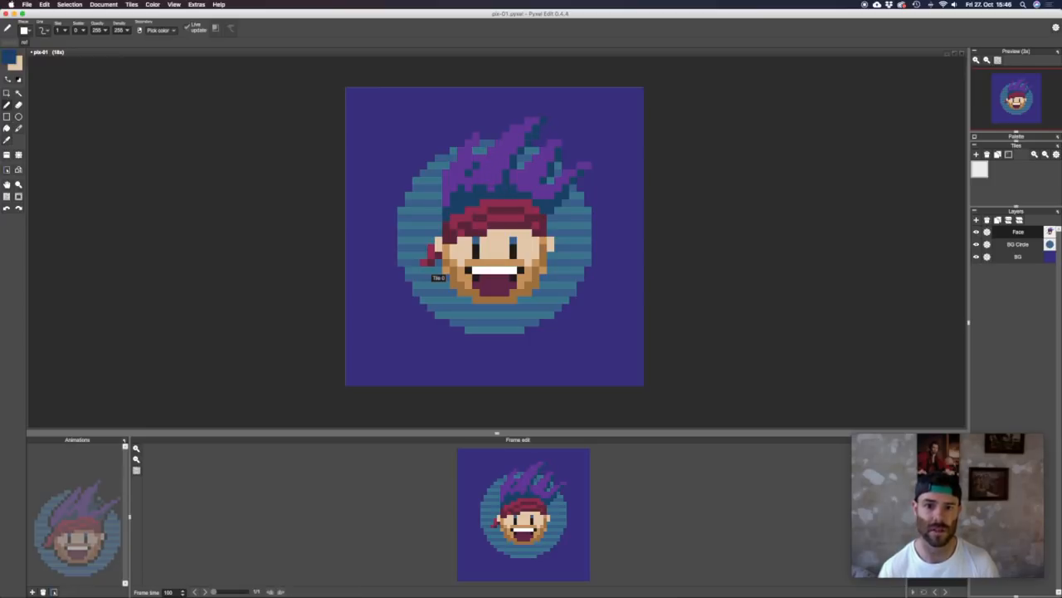
key("super+z")
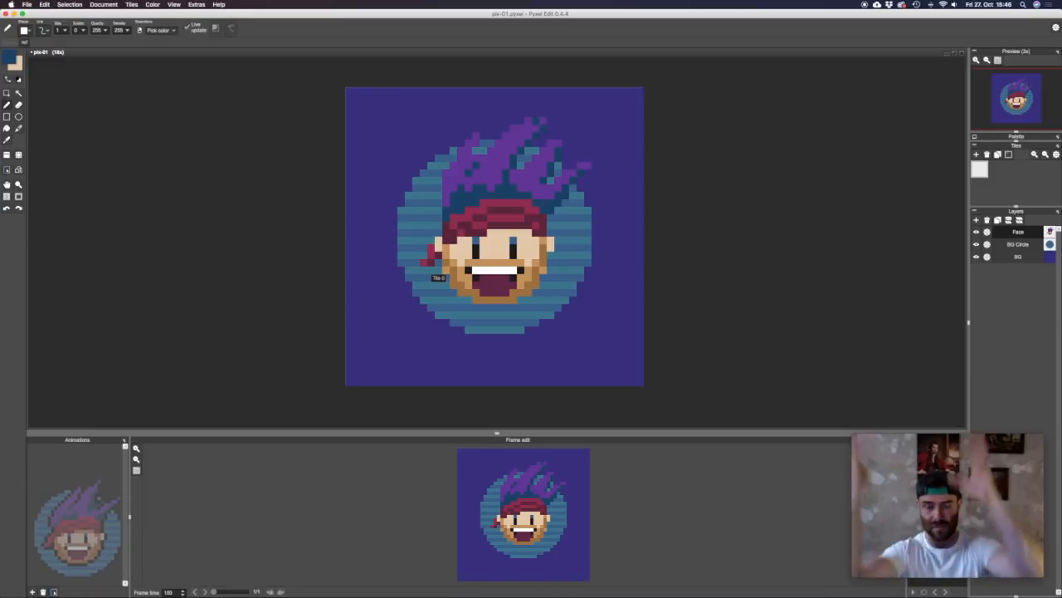
- Rework the hair base above the cap's centre with more purple and a few dark blue shadow pixels between the strands
right_click(506, 163)
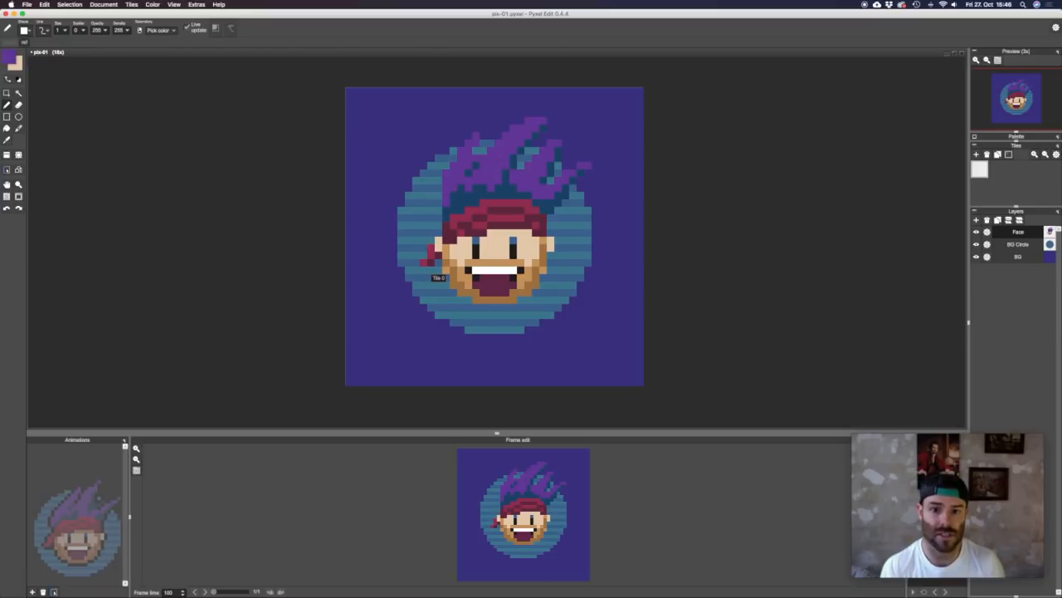
left_click_drag(505, 174, 506, 187)
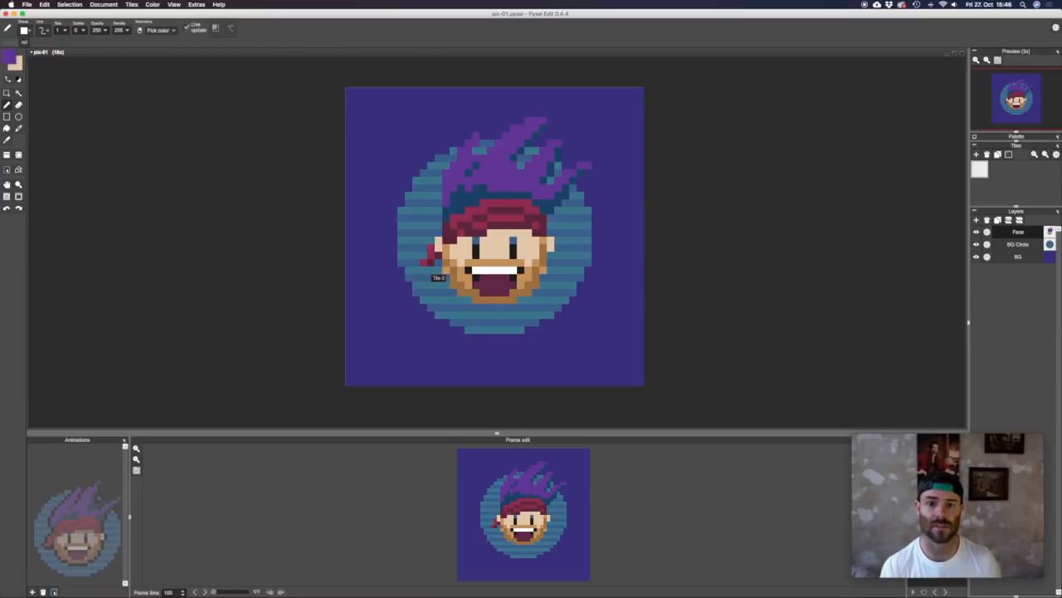
key("super+z")
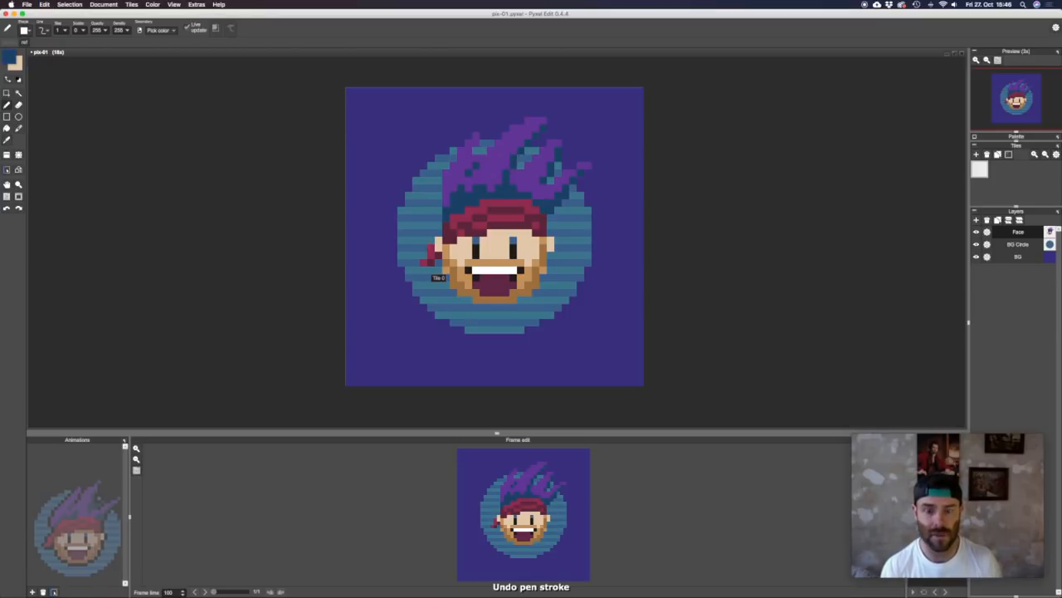
right_click(506, 165)
left_click(506, 181)
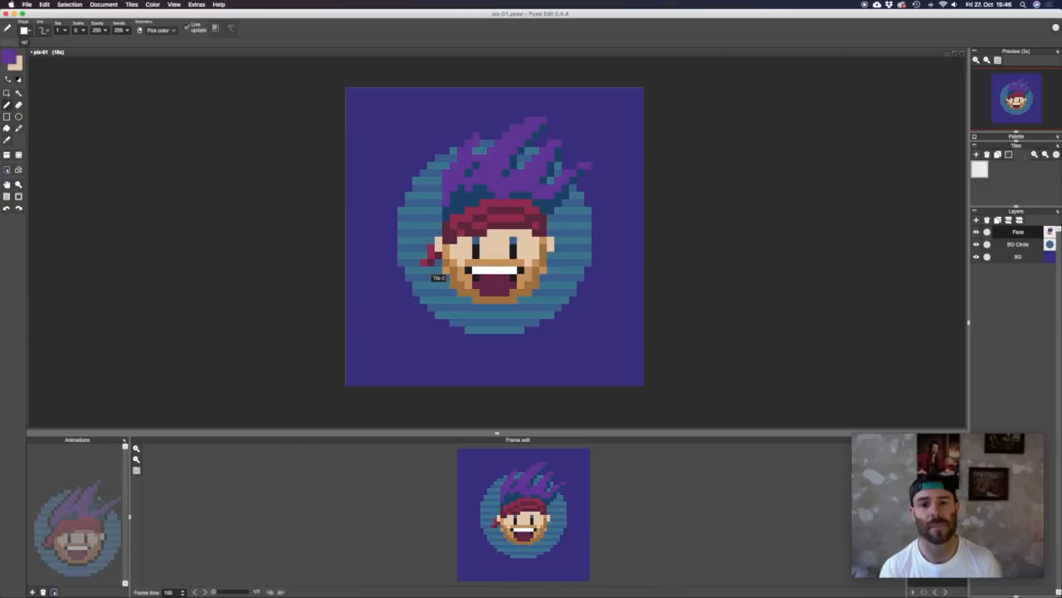
right_click(527, 191)
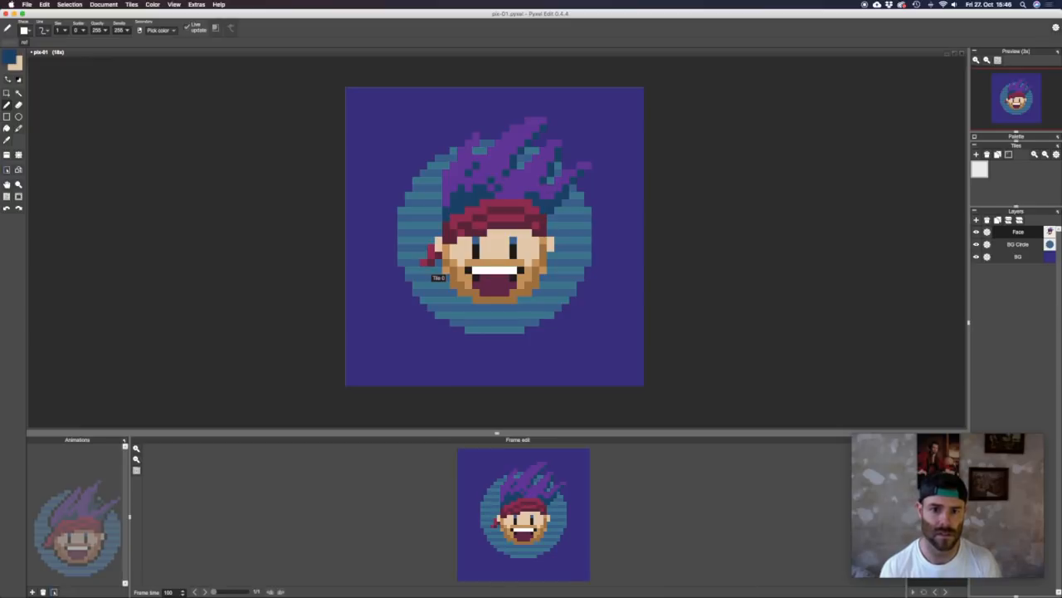
right_click(507, 180)
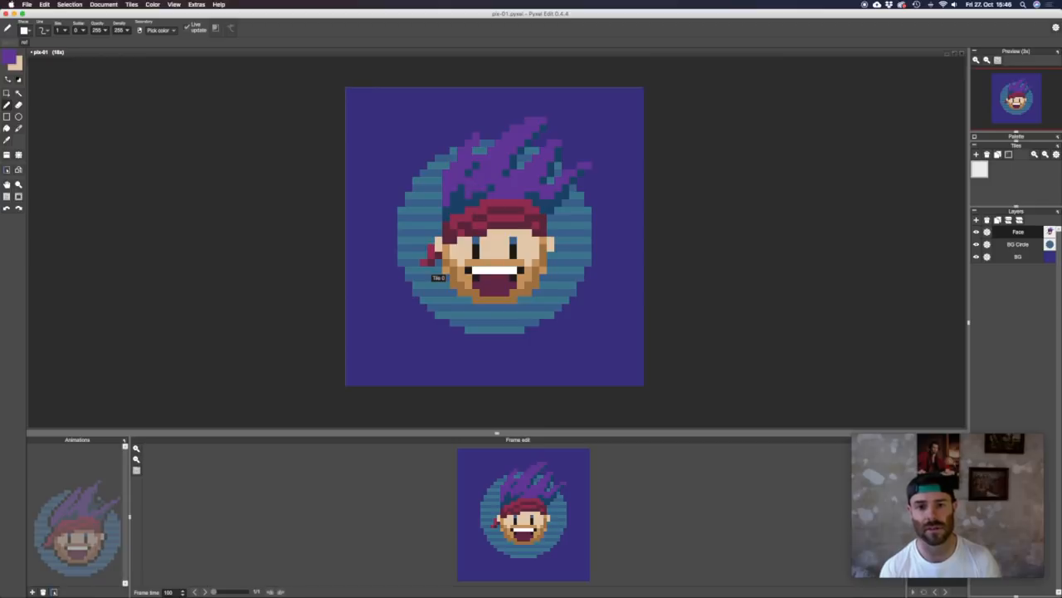
right_click(505, 173)
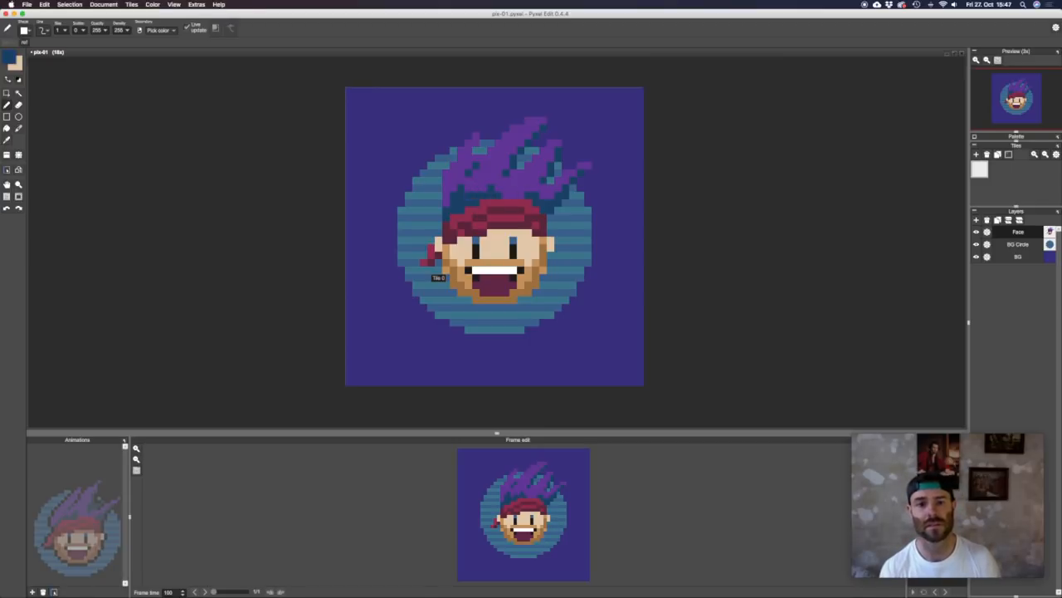
- Extend the left hair spike's tip diagonally up to the right in purple and shade beneath it in dark blue
right_click(507, 180)
left_click_drag(483, 136, 490, 128)
right_click(476, 166)
left_click_drag(470, 158, 483, 144)
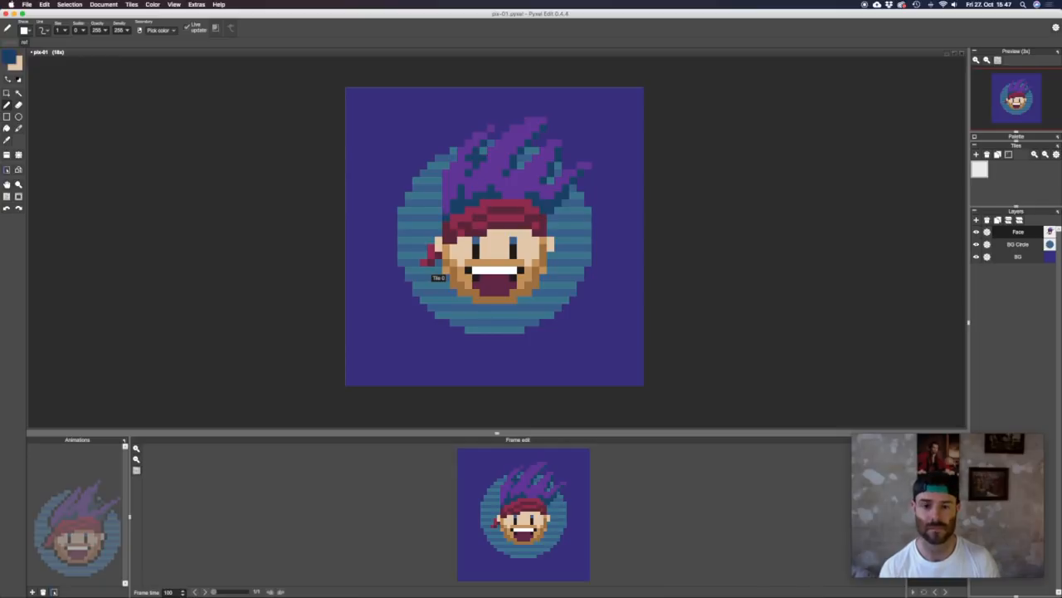
- Sample the tan tone from the face's right edge and paint a shadow across the forehead directly beneath the cap
key("alt")
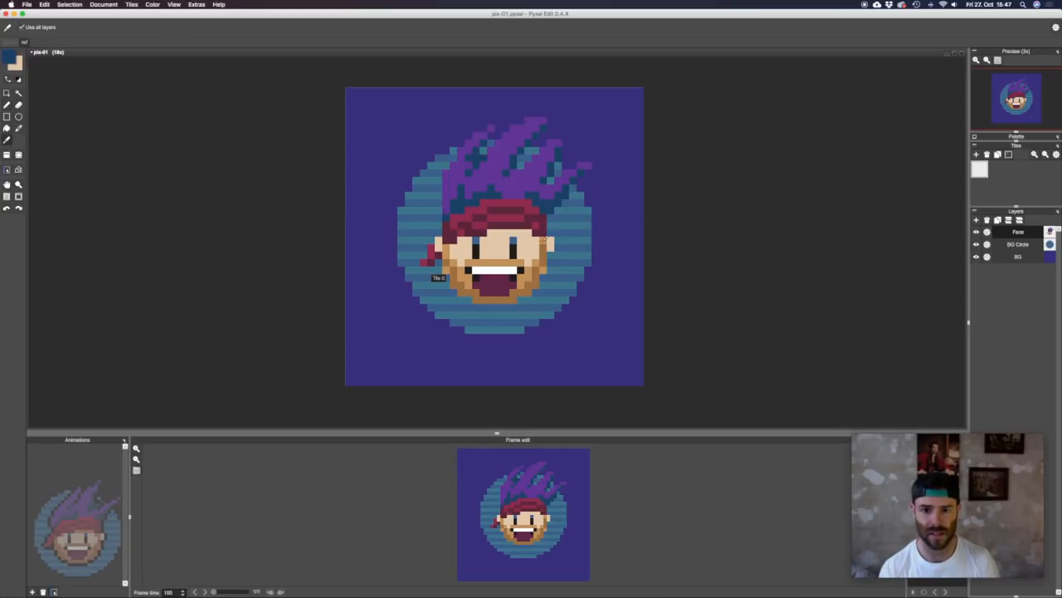
left_click(542, 238, "alt")
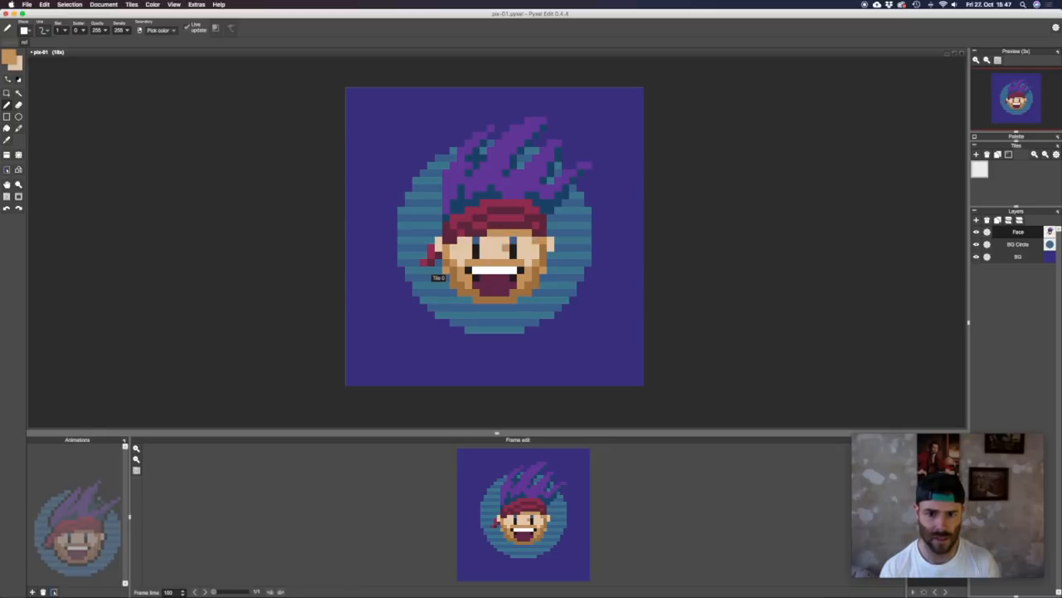
left_click(456, 244)
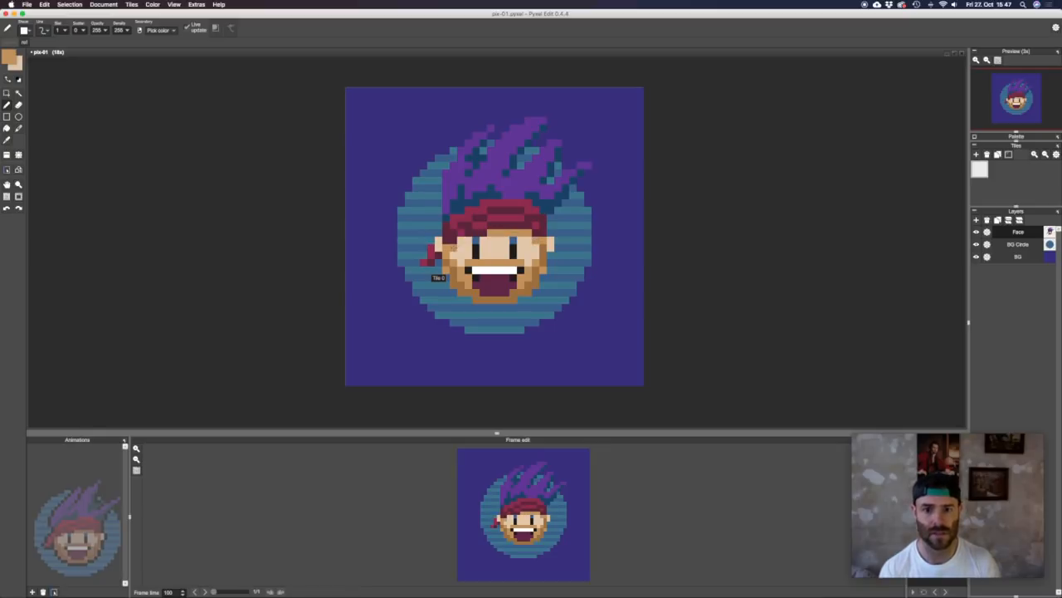
- Widen the hair's lower left edge beside the cap with a strip of the sampled purple
left_click(483, 195, "alt")
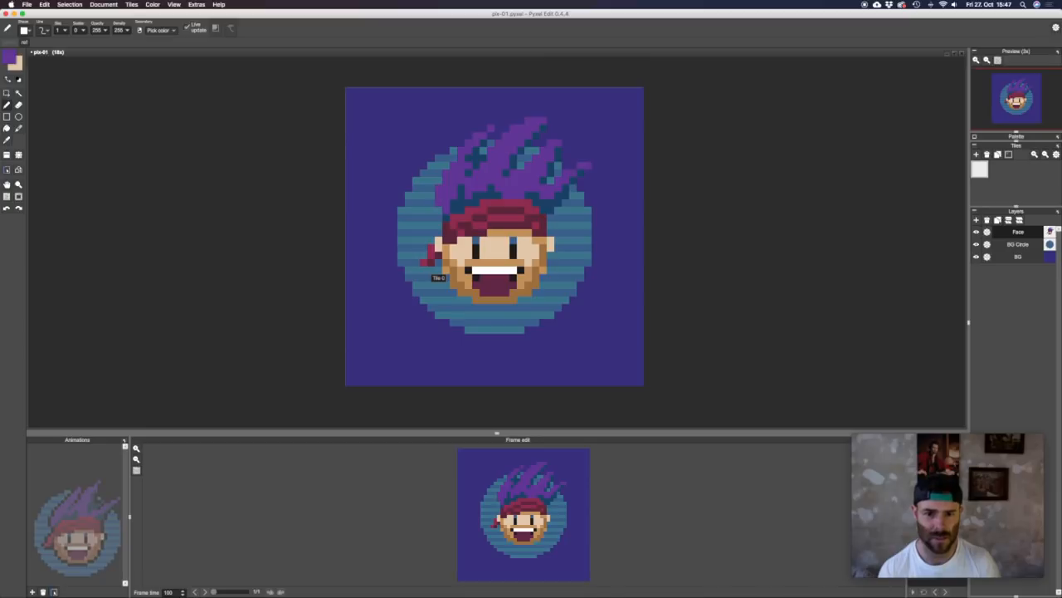
left_click(439, 209)
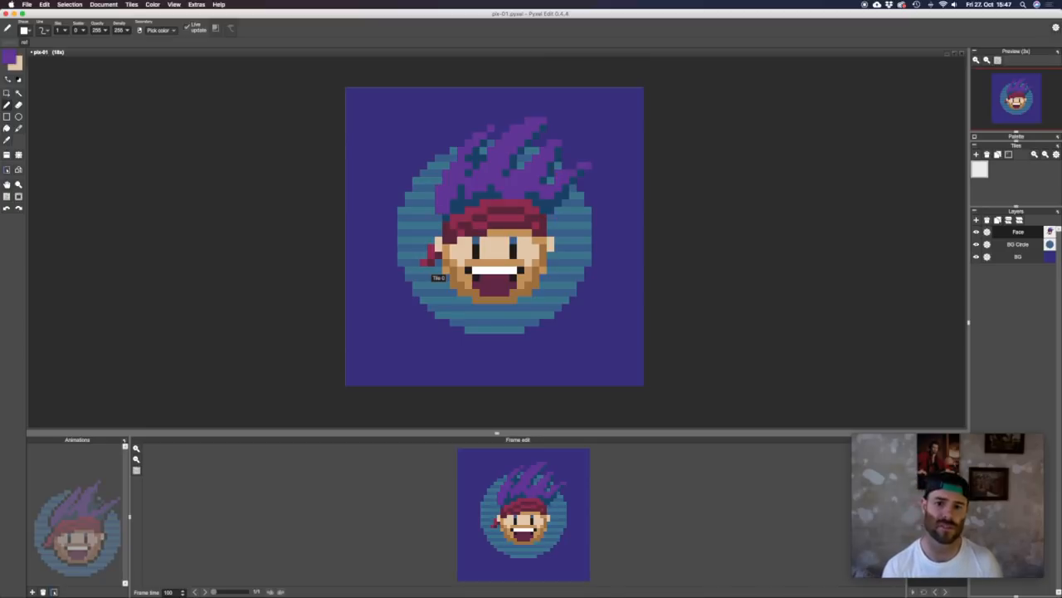
key("super+z")
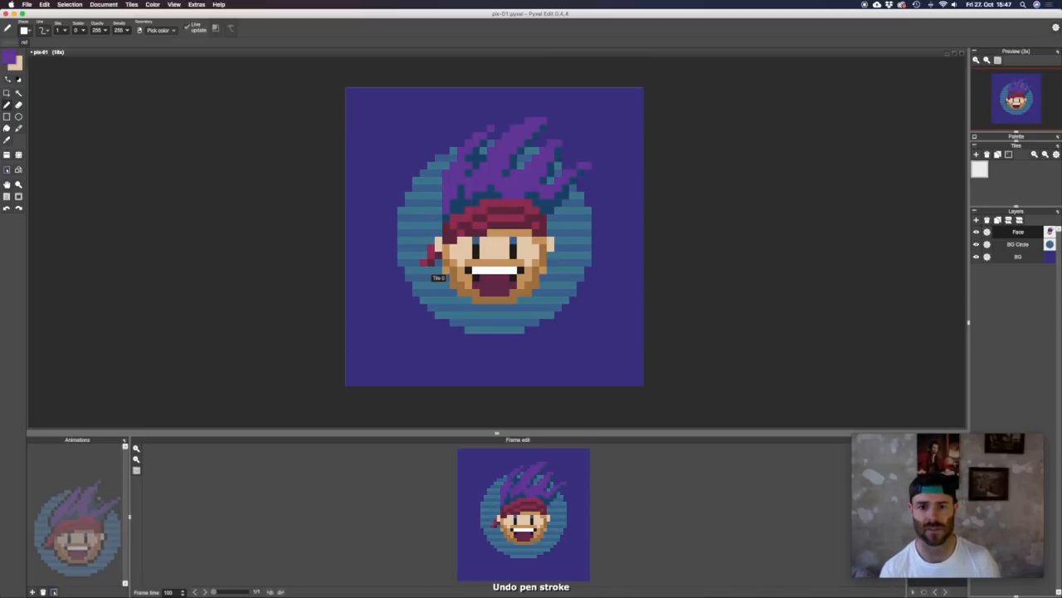
key("super+shift+z")
key("alt")
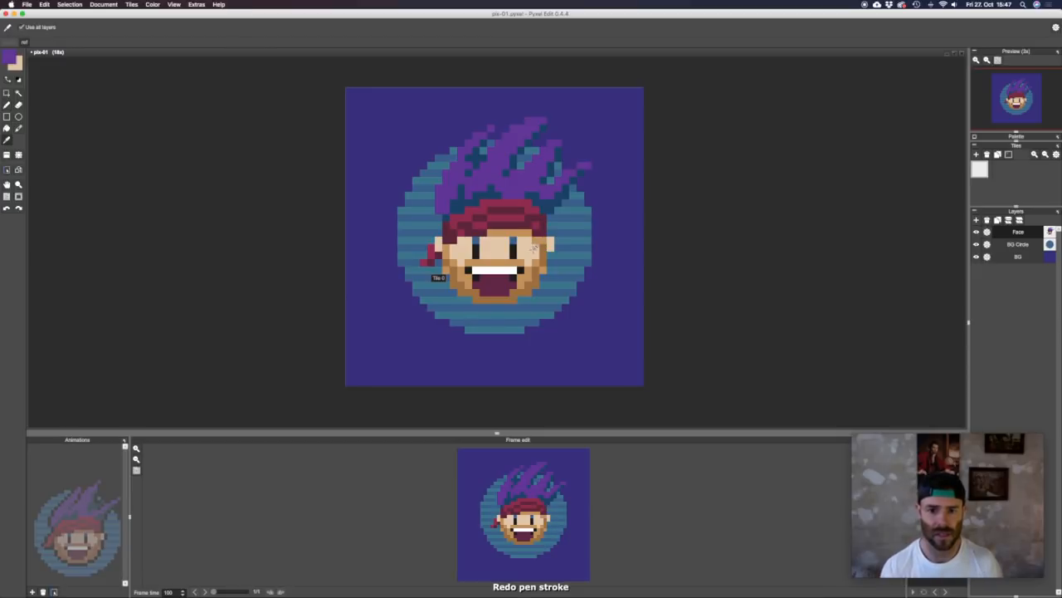
left_click(536, 247, "alt")
left_click(617, 187)
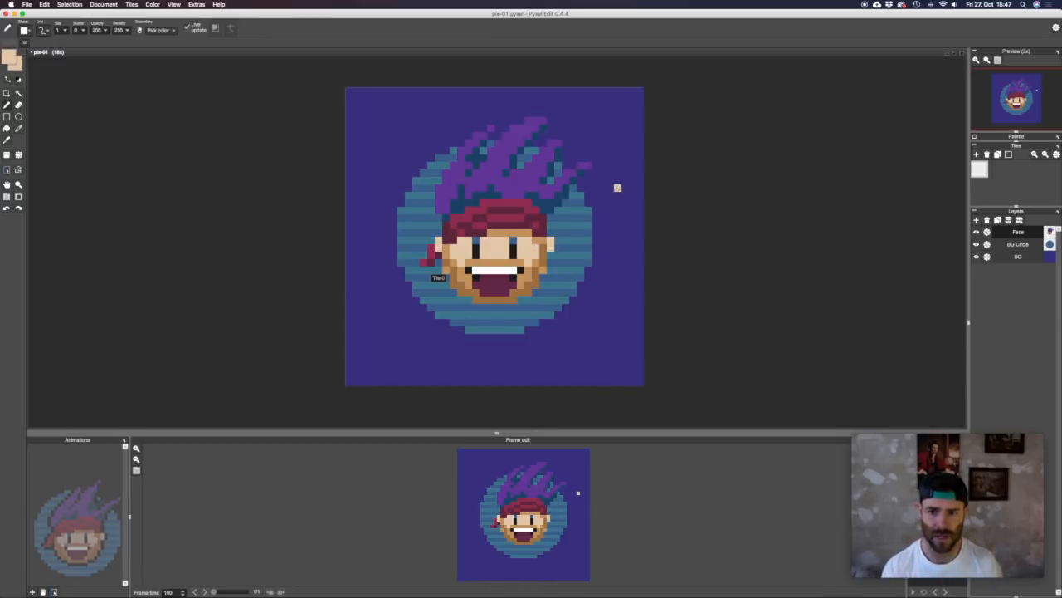
- Sample the background colour with the BG layer active and darken the foreground colour to #27214d
left_click(618, 189, "alt")
left_click(1009, 256)
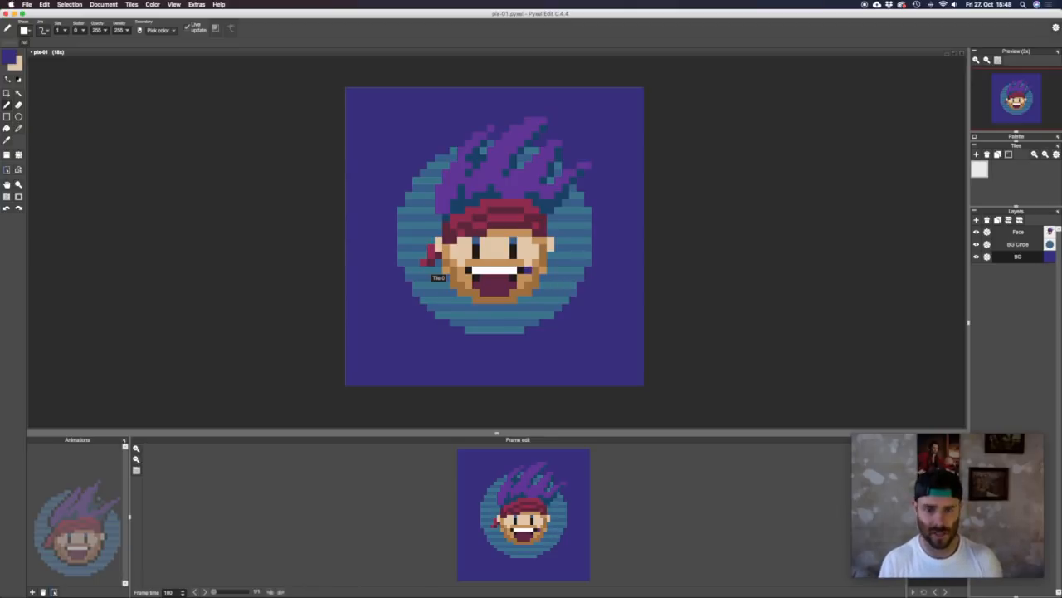
key("i")
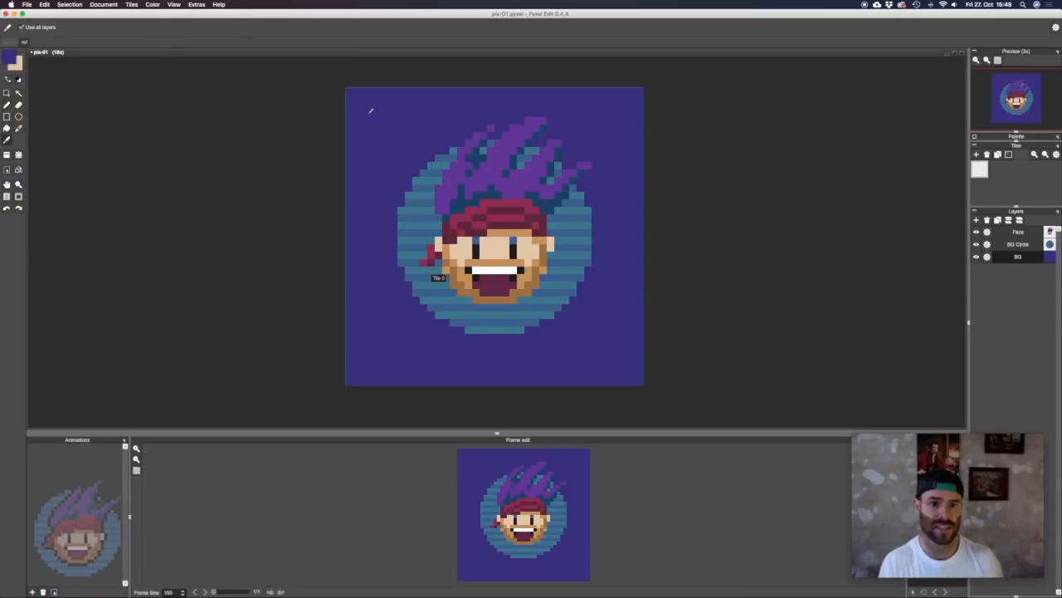
left_click(371, 110)
left_click(11, 58)
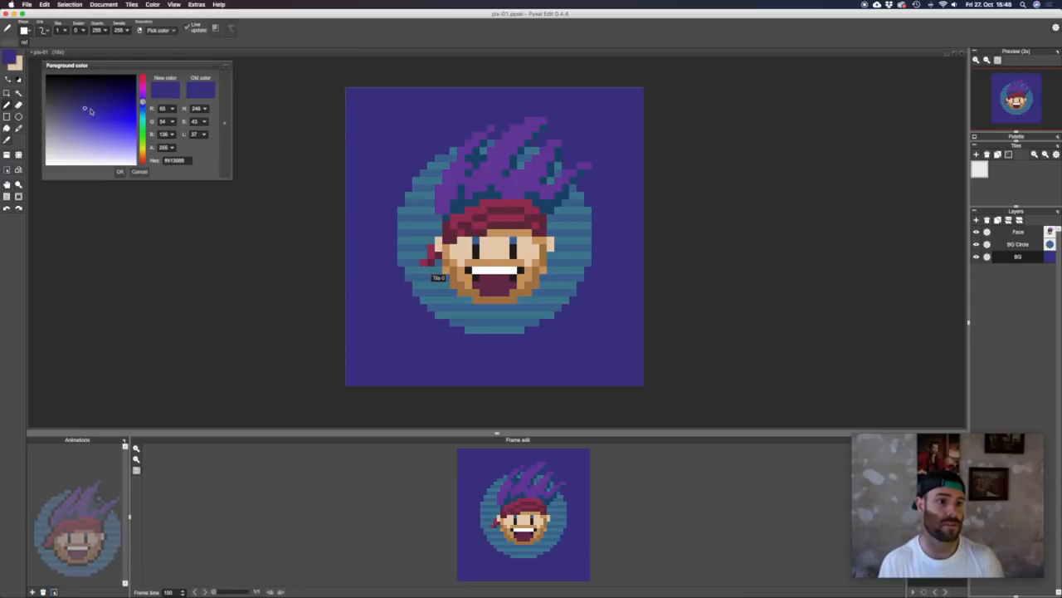
left_click(84, 107)
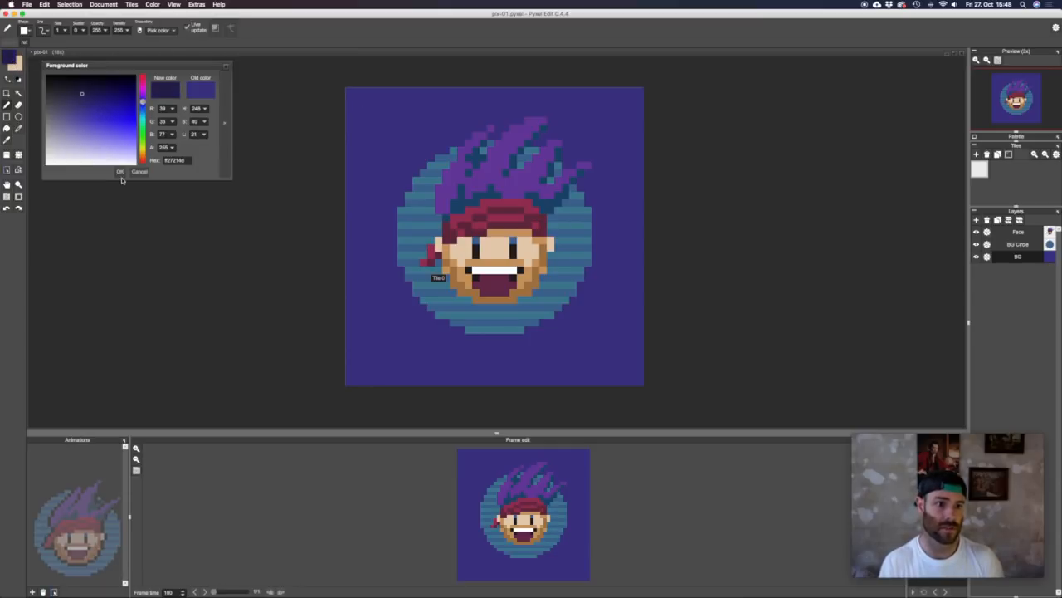
left_click(120, 172)
- Enlarge the pen brush to about the canvas width and set its opacity to 30
left_click_drag(65, 31, 140, 40)
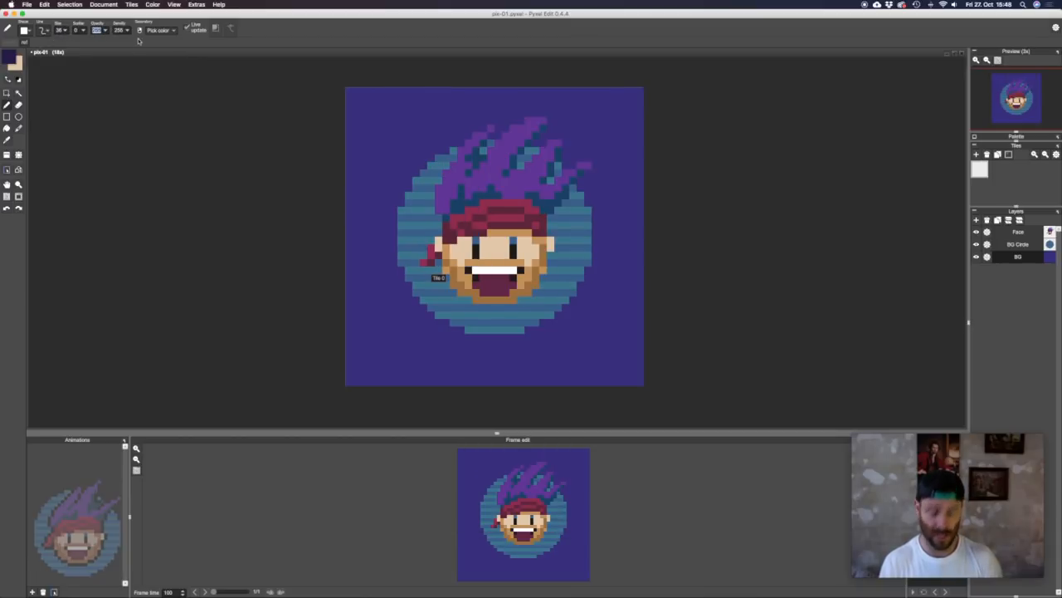
type("30")
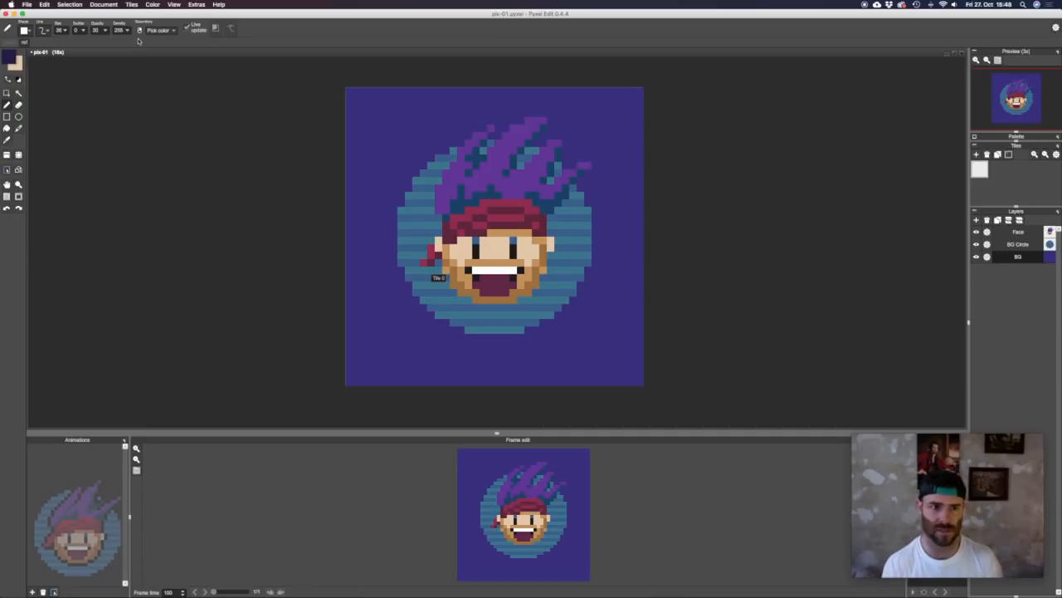
key("Tab")
key("Return")
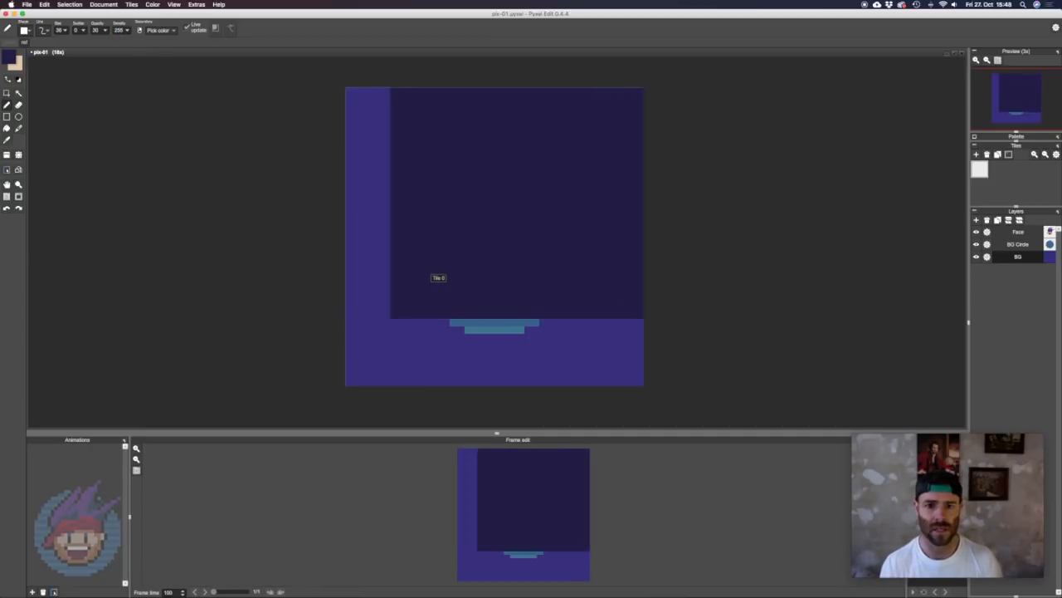
- Paint overlapping translucent dark strokes upward on the BG layer to build a gradient that darkens towards the canvas top
left_click_drag(487, 229, 496, 227)
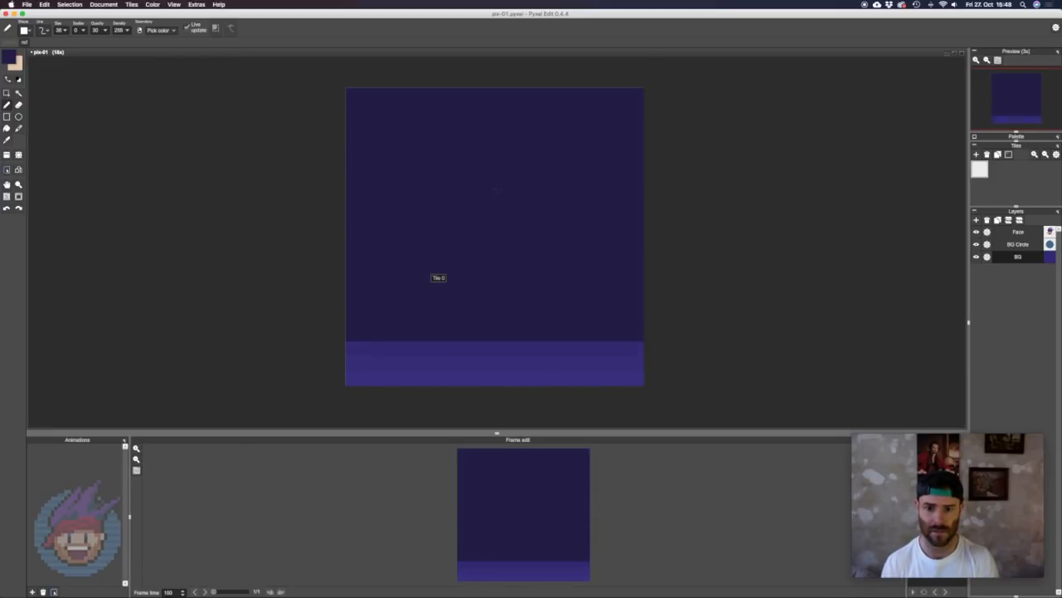
left_click(497, 172)
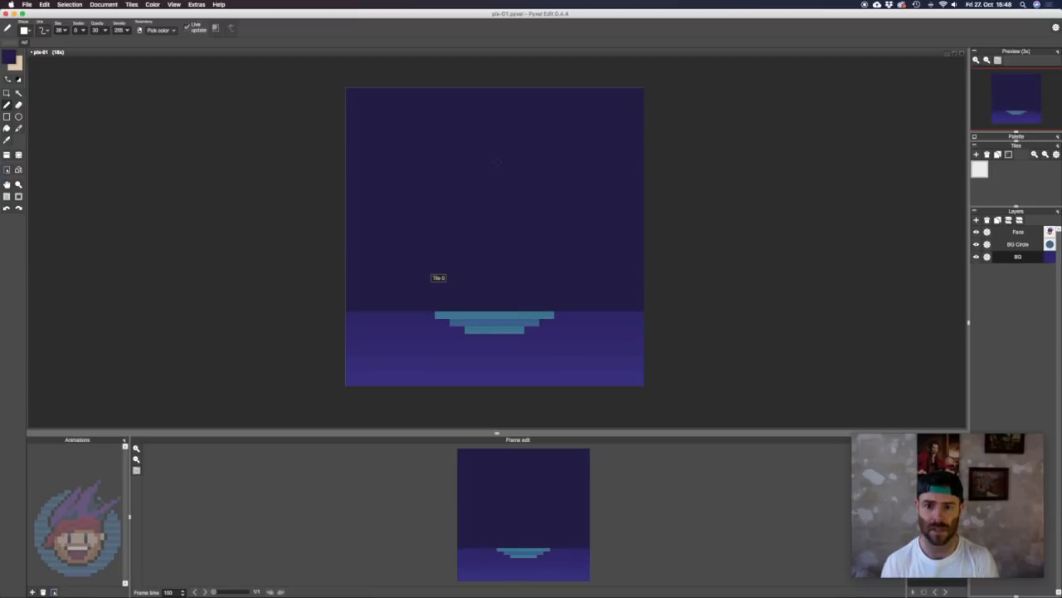
left_click(497, 157)
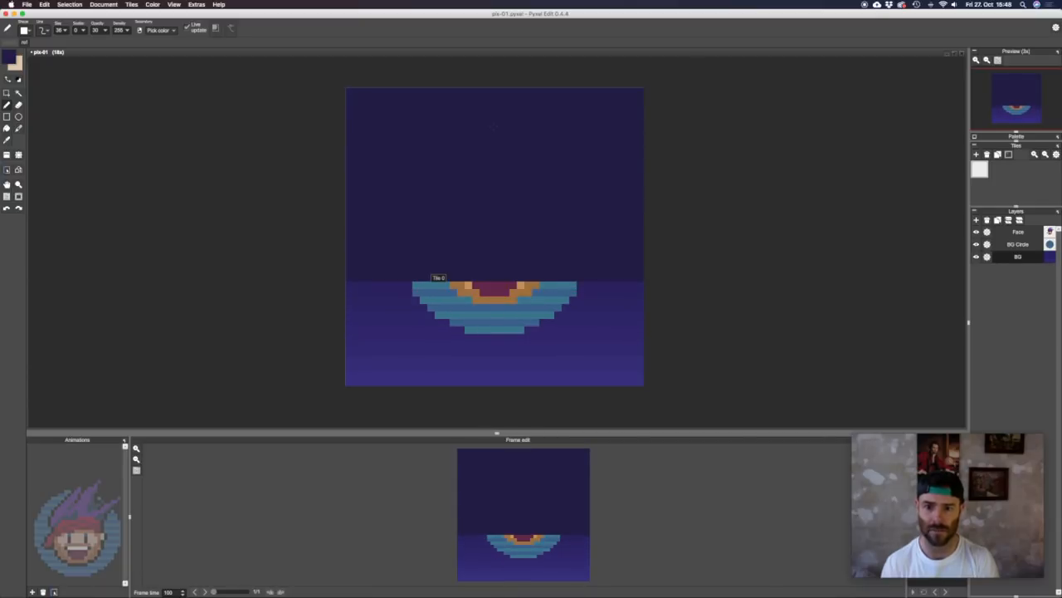
left_click(493, 125)
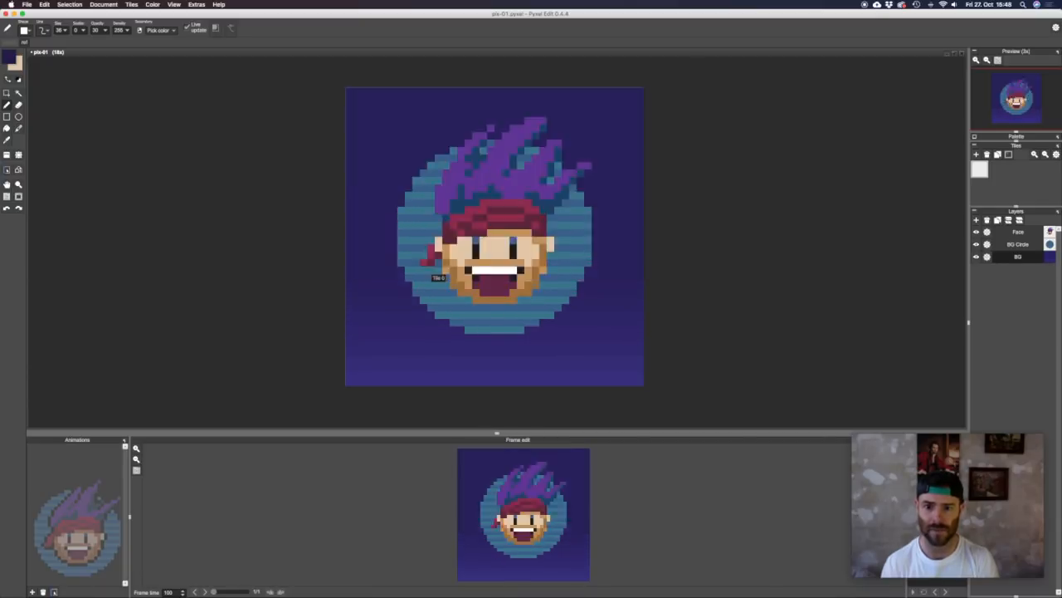
left_click(492, 97)
- Deepen the gradient along the top of the BG layer with the even darker colour #201b40
key("space")
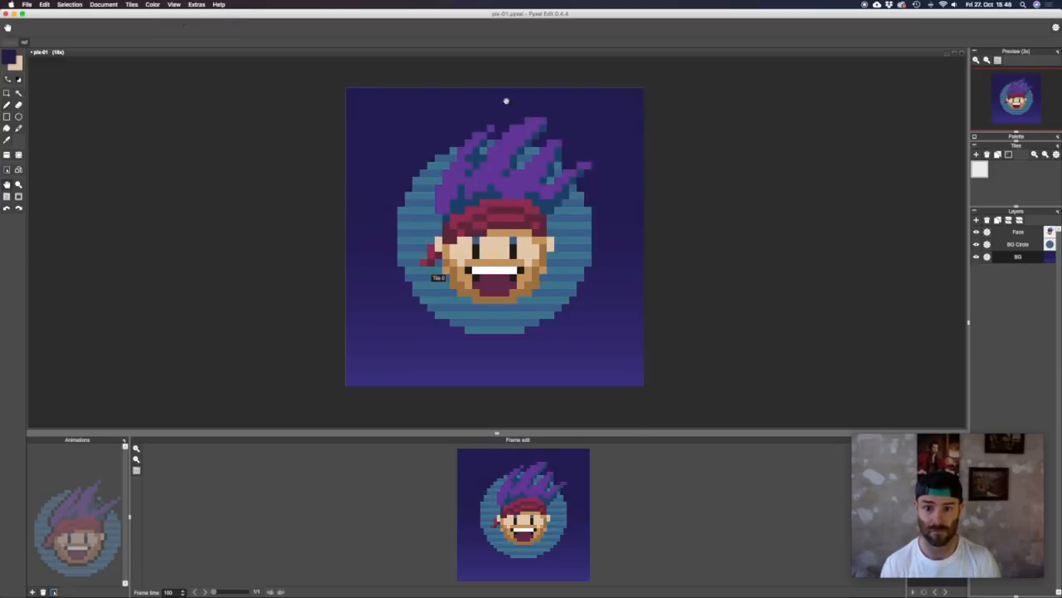
left_click_drag(506, 99, 505, 172)
key("space")
left_click_drag(432, 345, 438, 422)
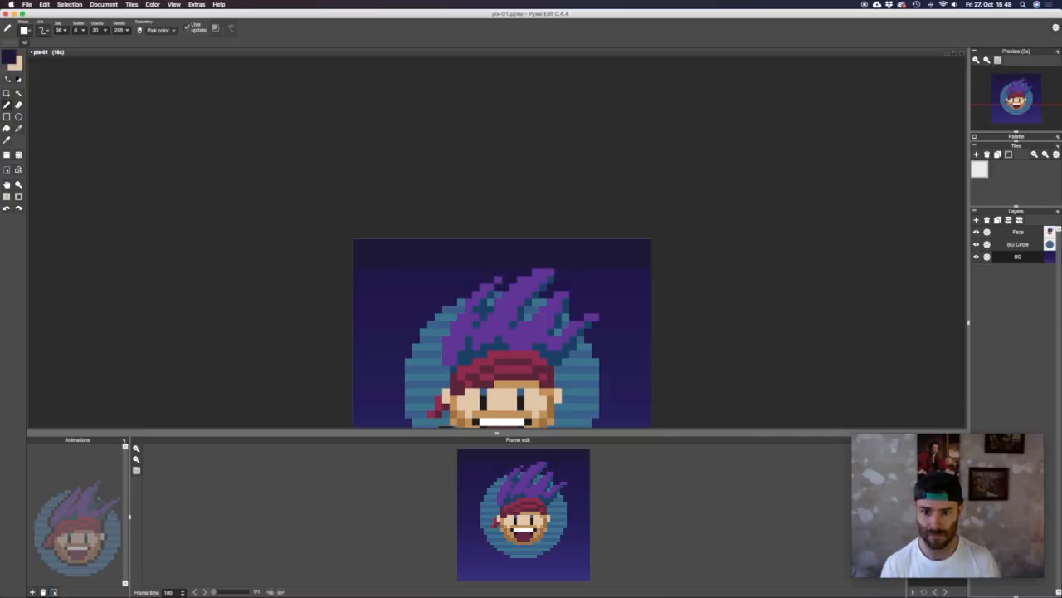
key("space")
left_click_drag(438, 423, 426, 260)
left_click_drag(527, 126, 543, 150)
scroll(522, 196, "down", 1)
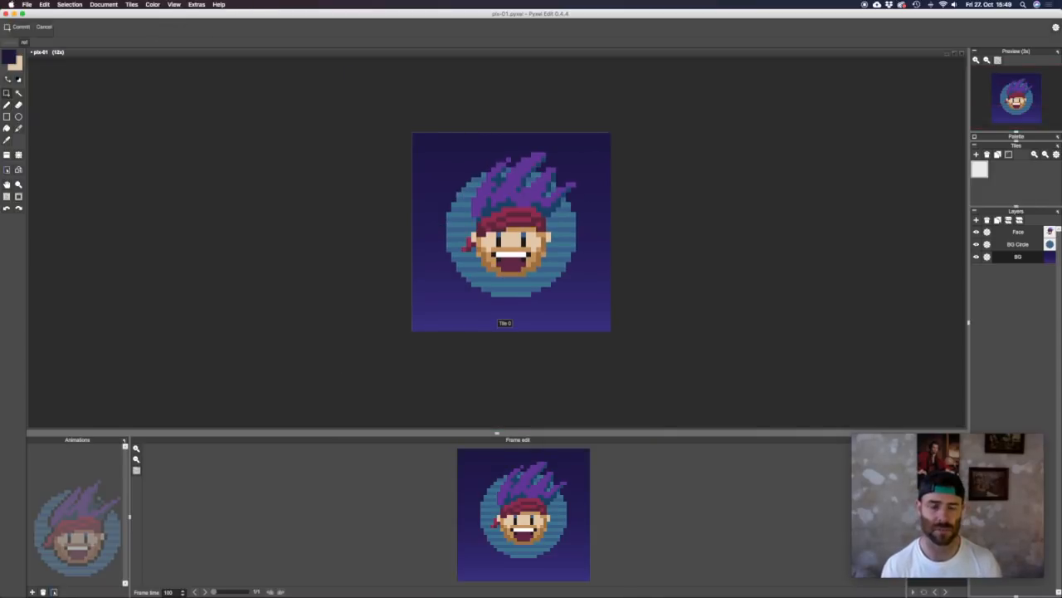
key("b")
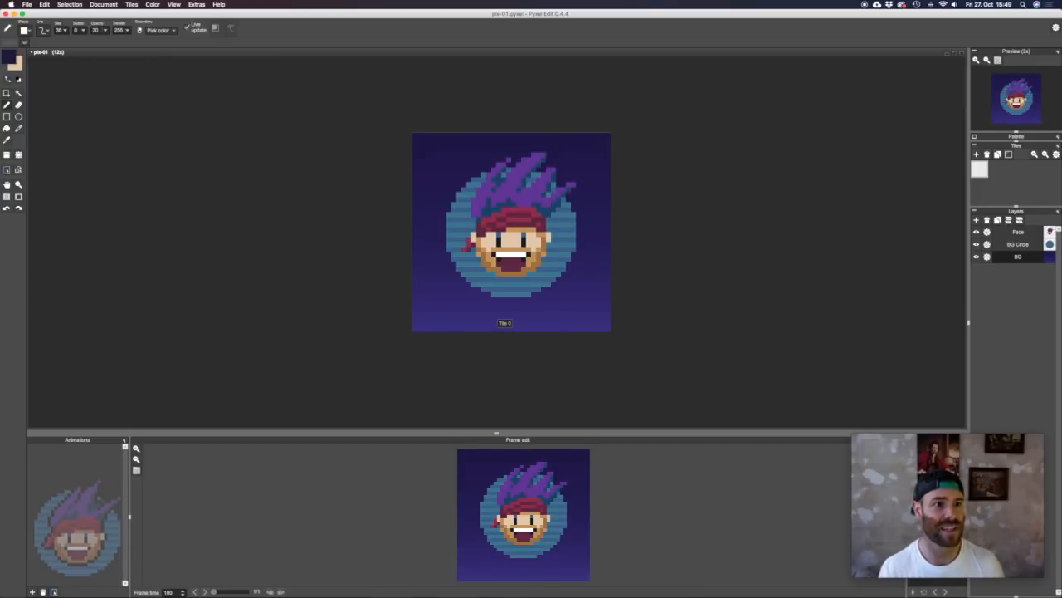
left_click_drag(100, 31, 86, 32)
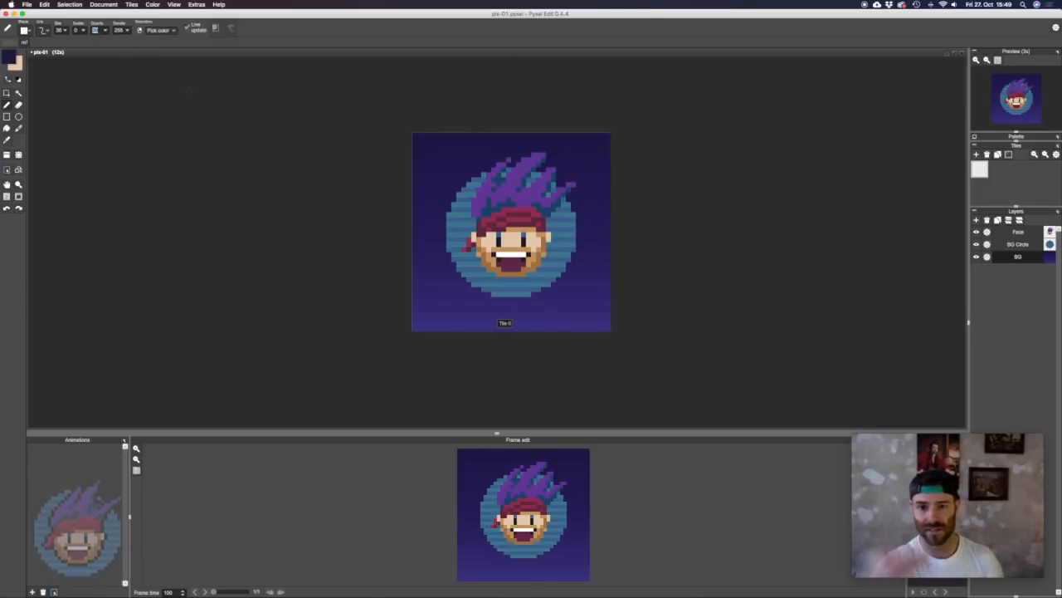
left_click(8, 56)
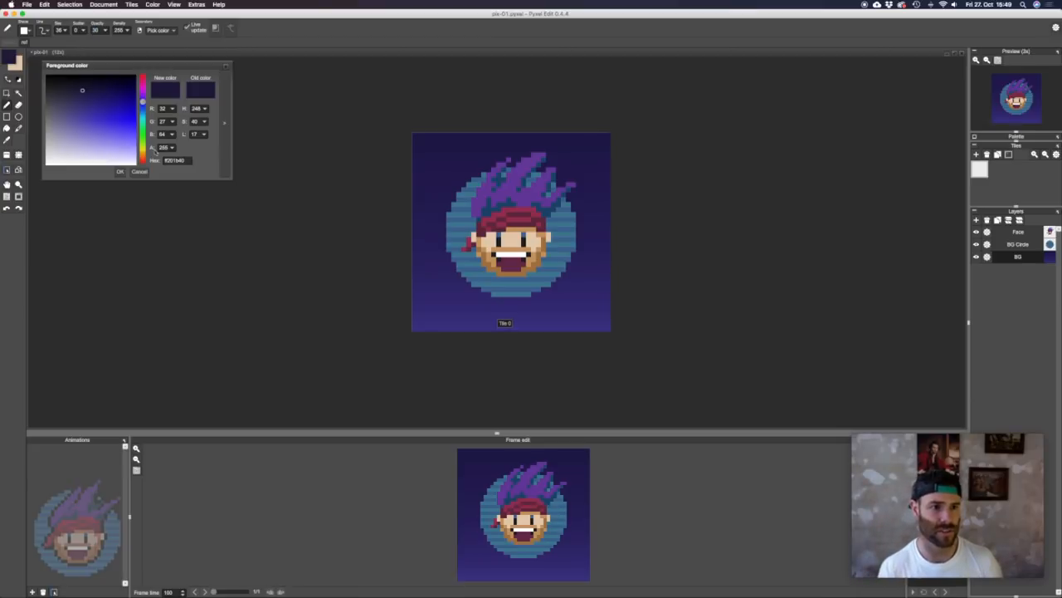
left_click(144, 172)
- Examine the portrait against the gradient background at different magnifications
key("s")
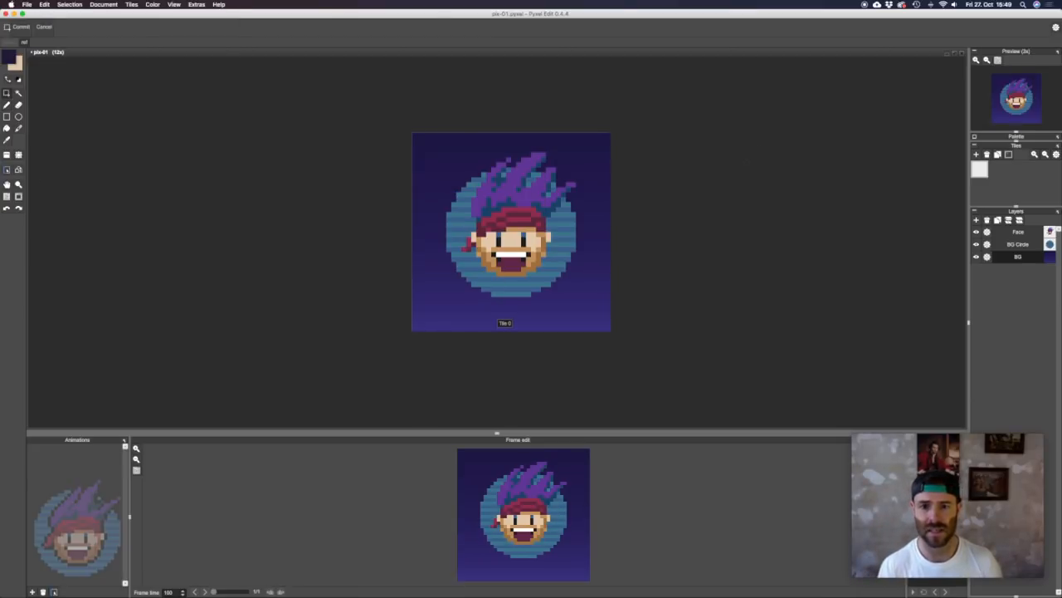
key("space")
left_click_drag(694, 174, 720, 189)
key("b")
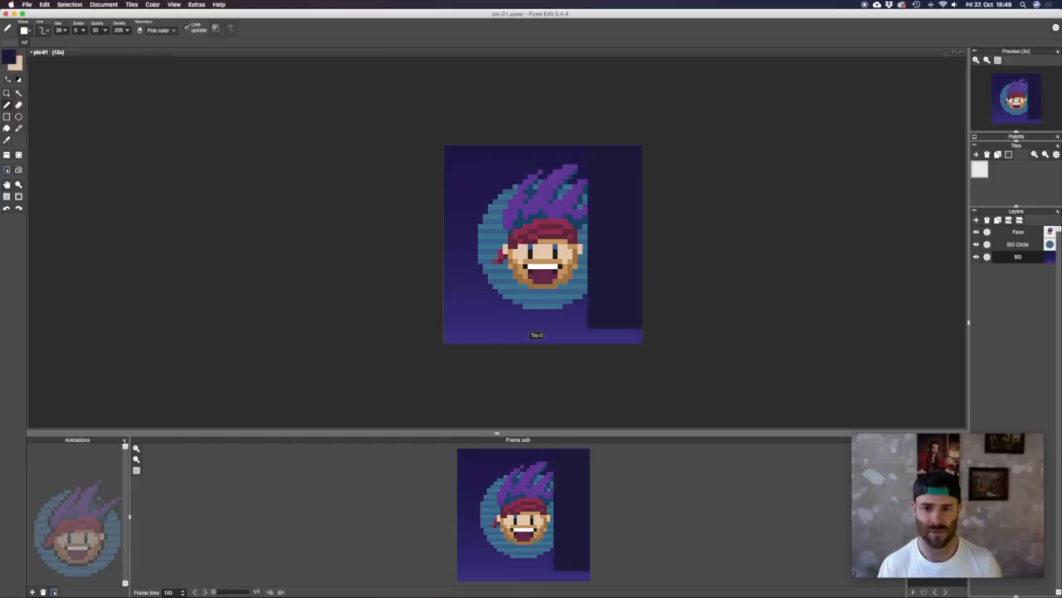
key("s")
key("space")
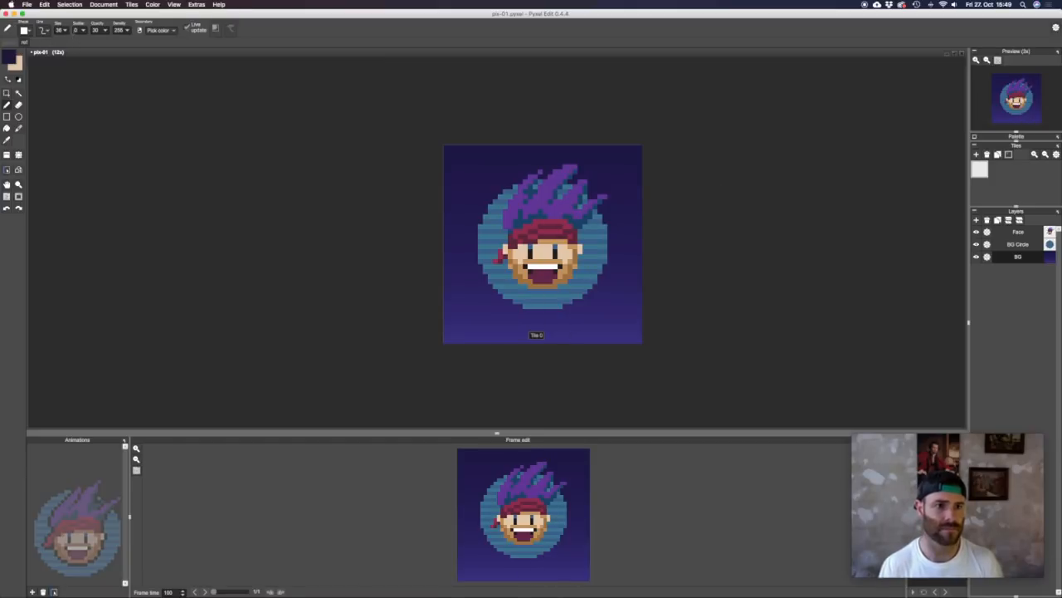
left_click_drag(408, 223, 349, 224)
scroll(440, 230, "up", 2)
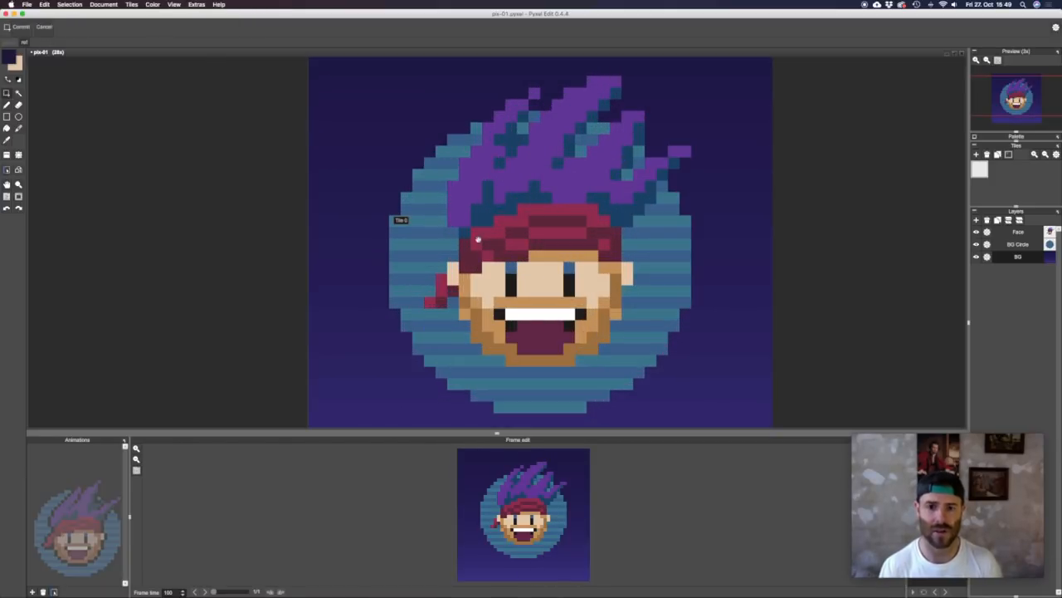
key("space")
left_click_drag(509, 244, 500, 233)
scroll(502, 232, "down", 1)
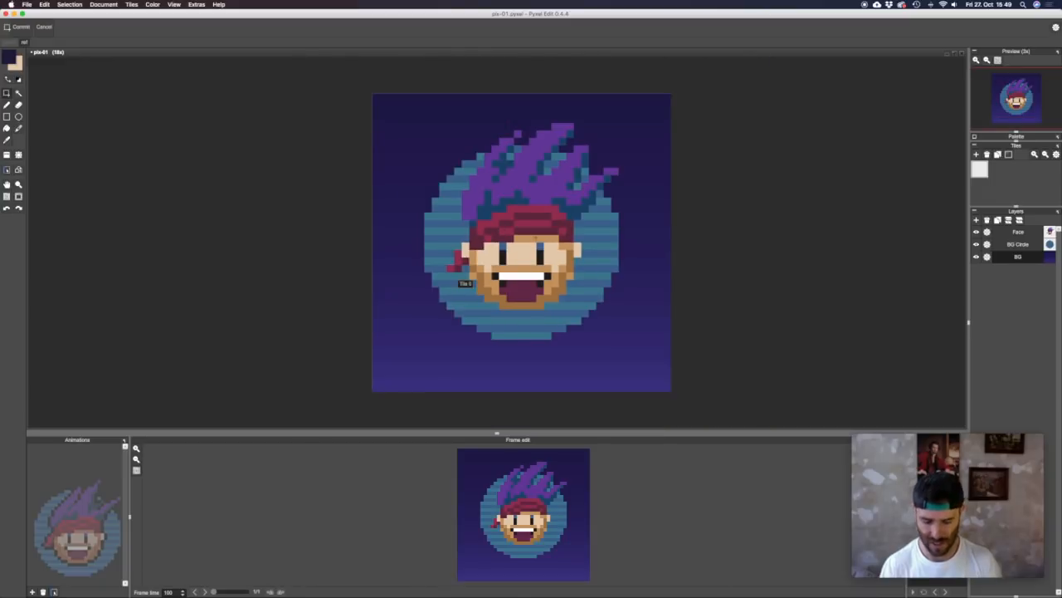
- Reset the pen's brush size to 1 and check how the portrait reads at actual size
key("b")
scroll(547, 361, "down", 4)
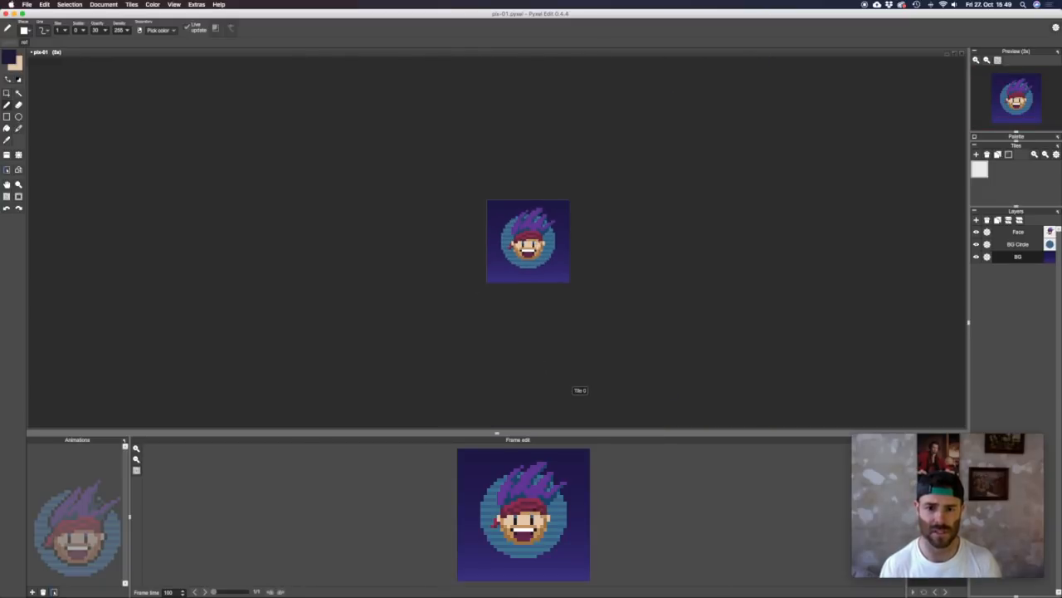
scroll(542, 241, "down", 3)
key("s")
scroll(541, 241, "down", 1)
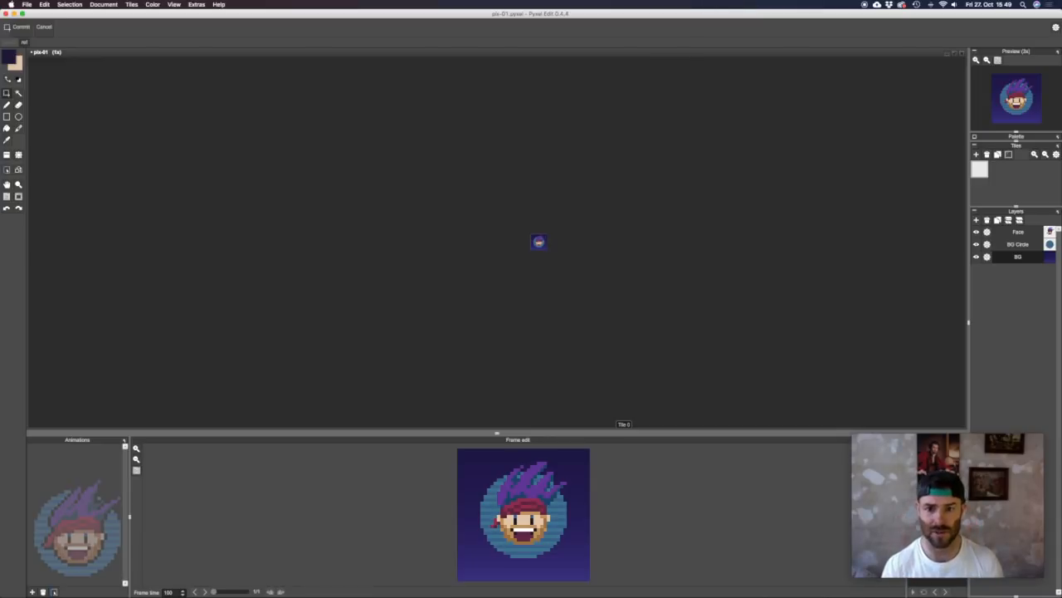
scroll(538, 242, "up", 10)
key("space")
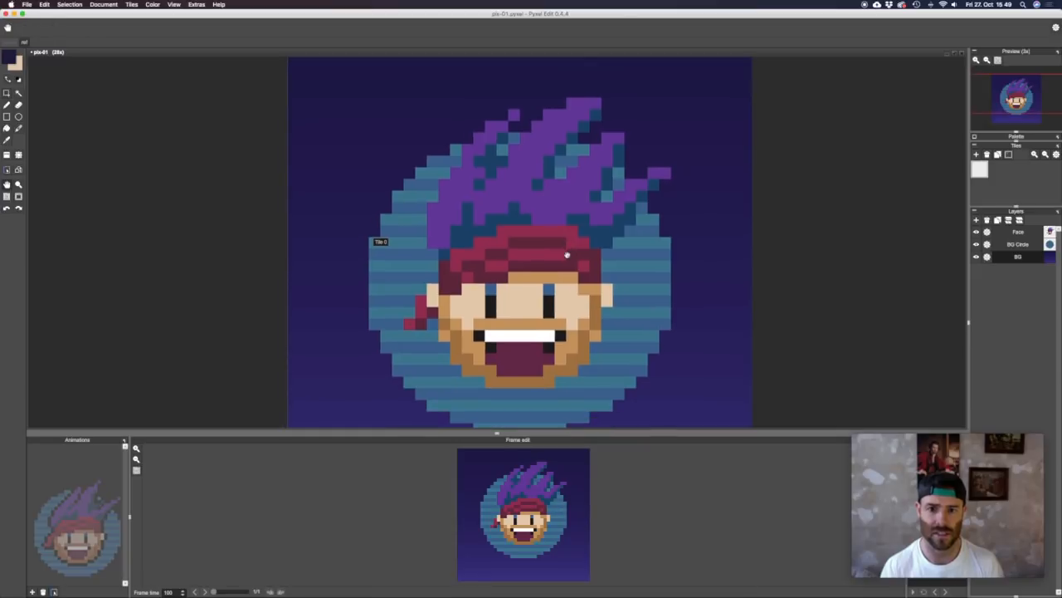
scroll(566, 255, "down", 2)
- Duplicate the BG Circle layer, hide the original as a backup and make the copy active
left_click(1014, 248)
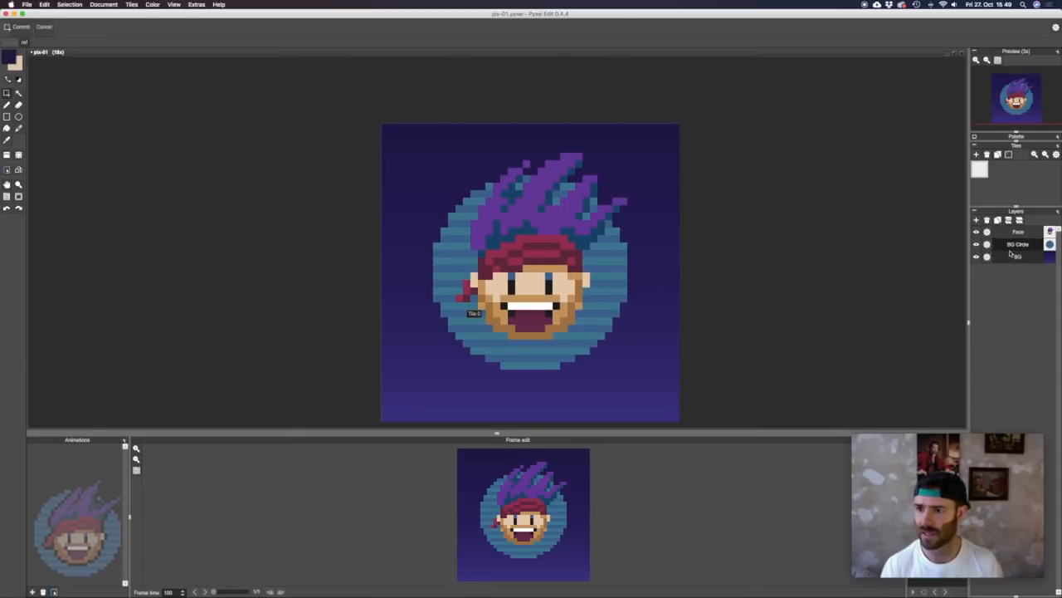
left_click(998, 220)
left_click(977, 257)
left_click_drag(1016, 232, 1017, 248)
- Erase a one-pixel gap in the copied circle around the face, ears and hair, including the areas between the hair strands
key("b")
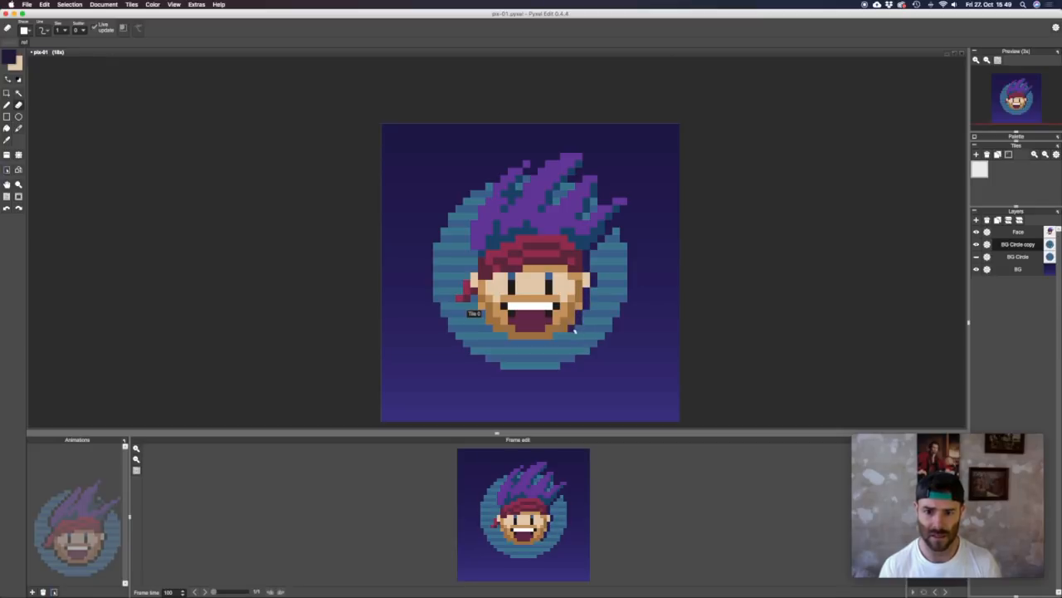
left_click_drag(550, 343, 504, 345)
key("ctrl+z")
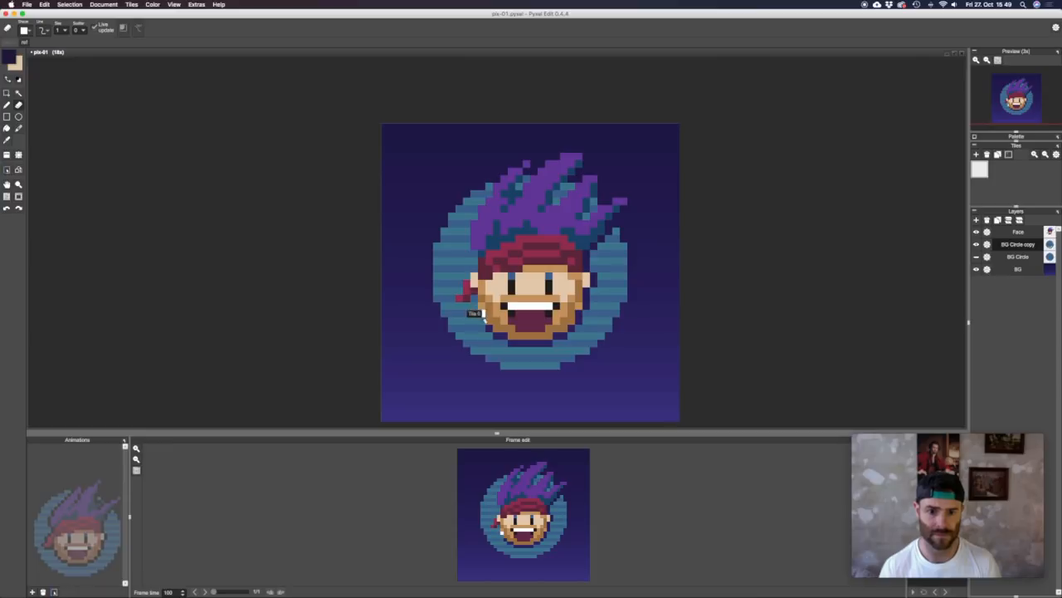
left_click_drag(488, 202, 555, 201)
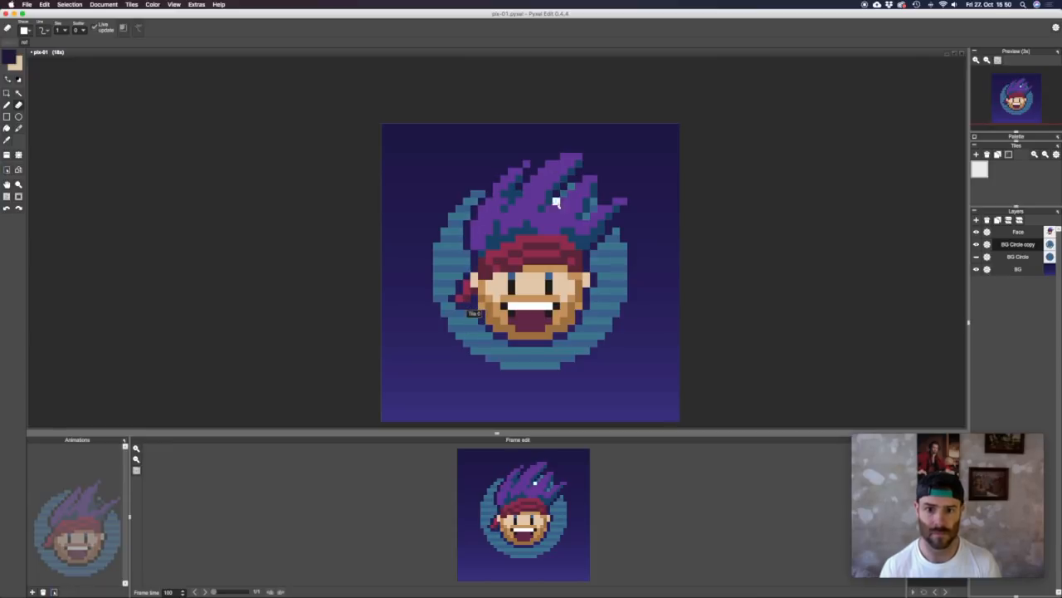
left_click_drag(555, 200, 592, 216)
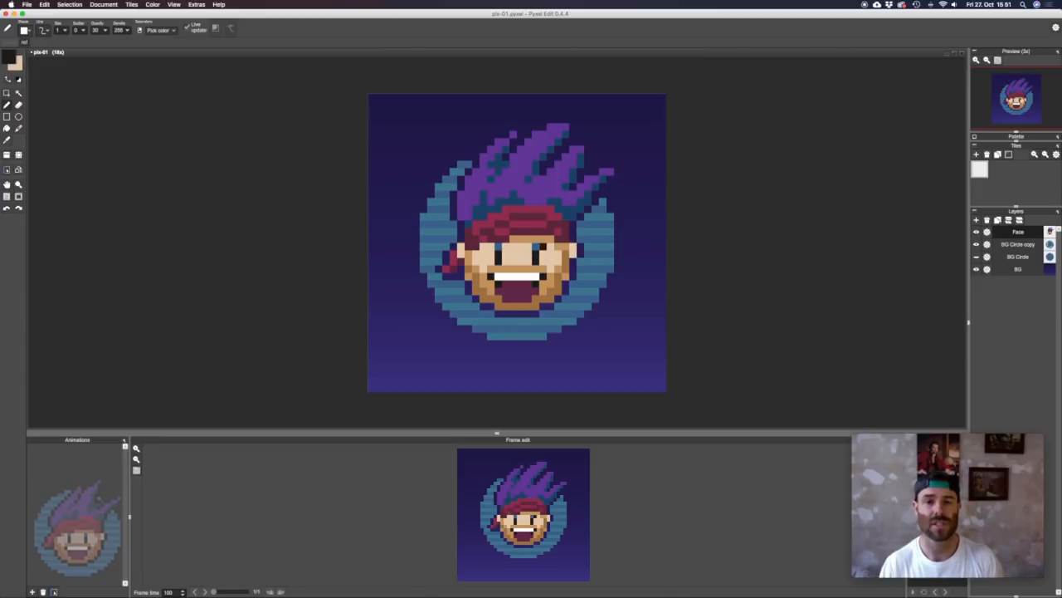
- Add a new layer above the Face layer and paint over both eyes with the skin tone sampled from between them
left_click(520, 254)
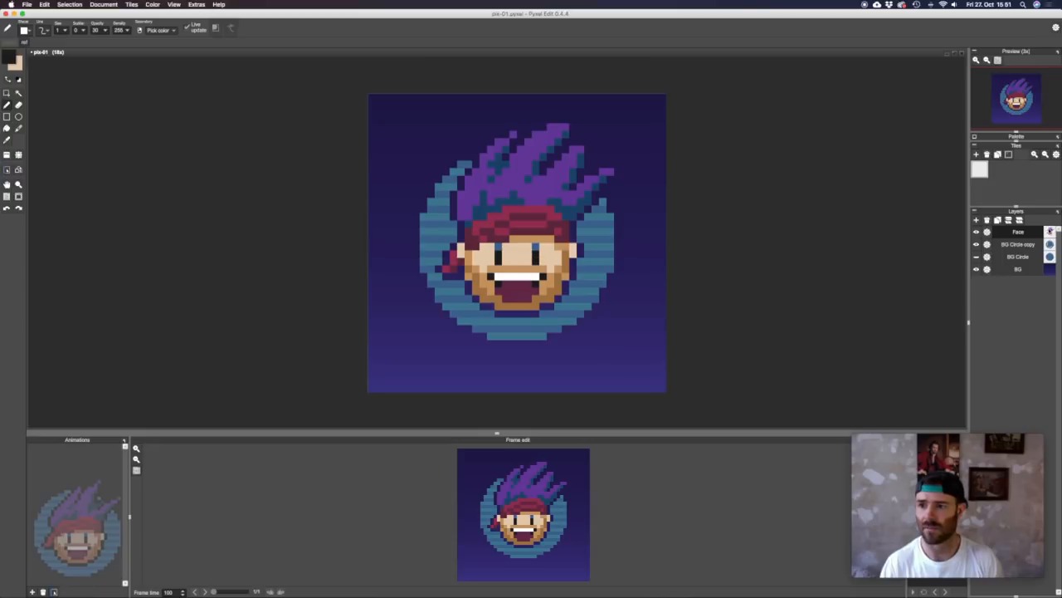
left_click(977, 220)
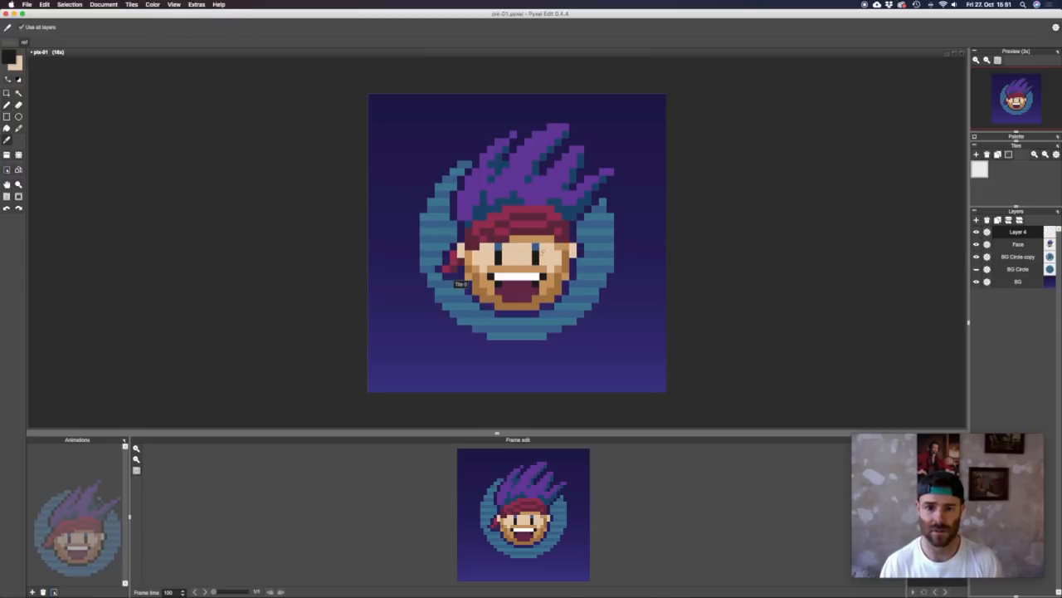
left_click(510, 255, "alt")
mouse_move(498, 246)
left_mouse_down()
mouse_move(498, 262)
mouse_move(535, 249)
mouse_move(537, 261)
left_mouse_up()
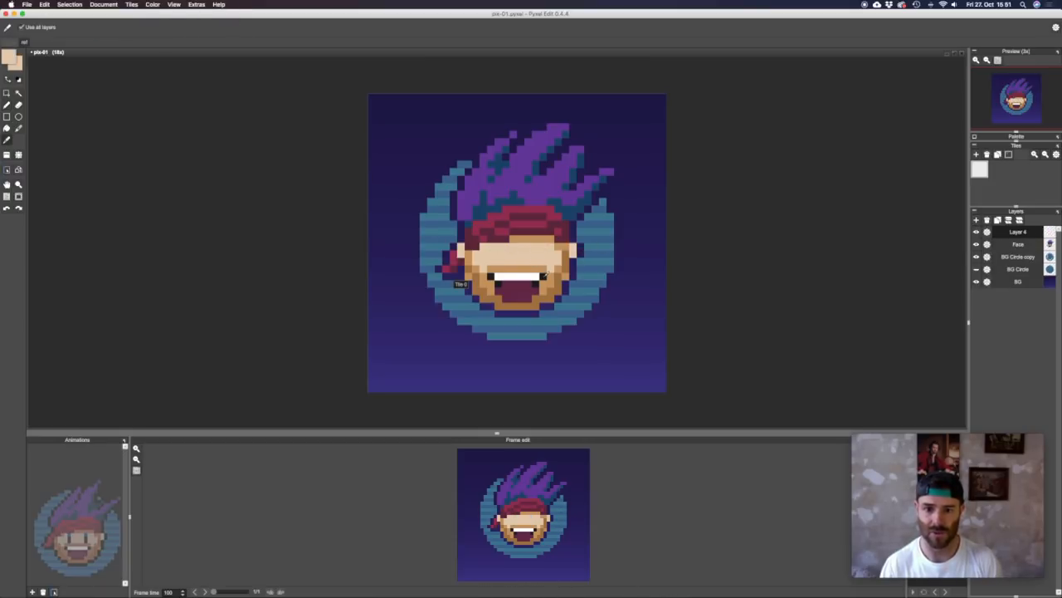
- Draw two laughing closed eyes as three-pixel inverted Vs, using the dark colour sampled from the corner of the mouth
left_click(491, 277, "alt")
left_click(491, 254)
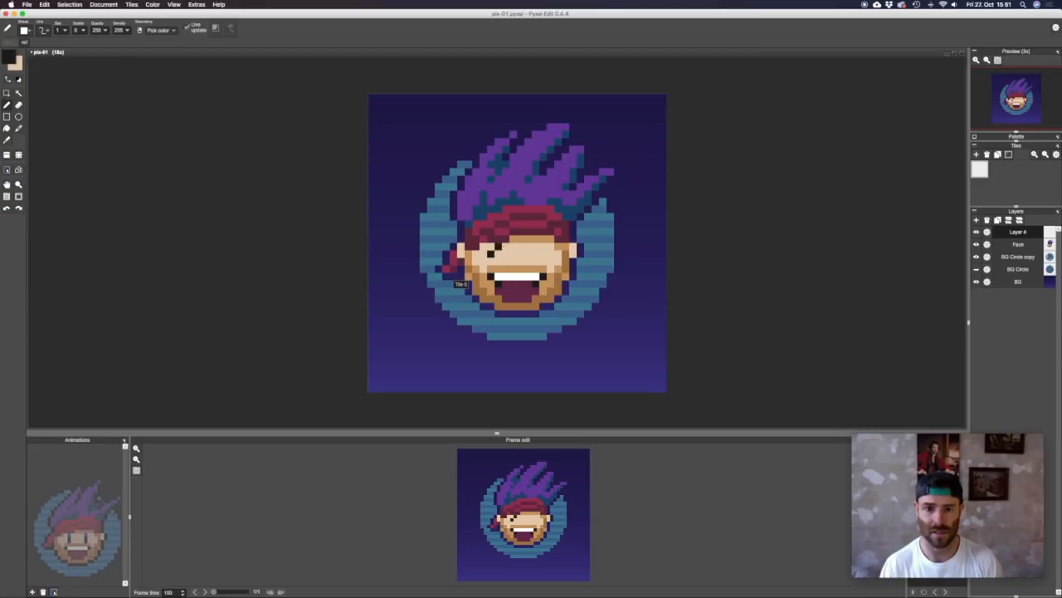
left_click(498, 248)
left_click(506, 254)
left_click(528, 254)
left_click(535, 247)
left_click(543, 254)
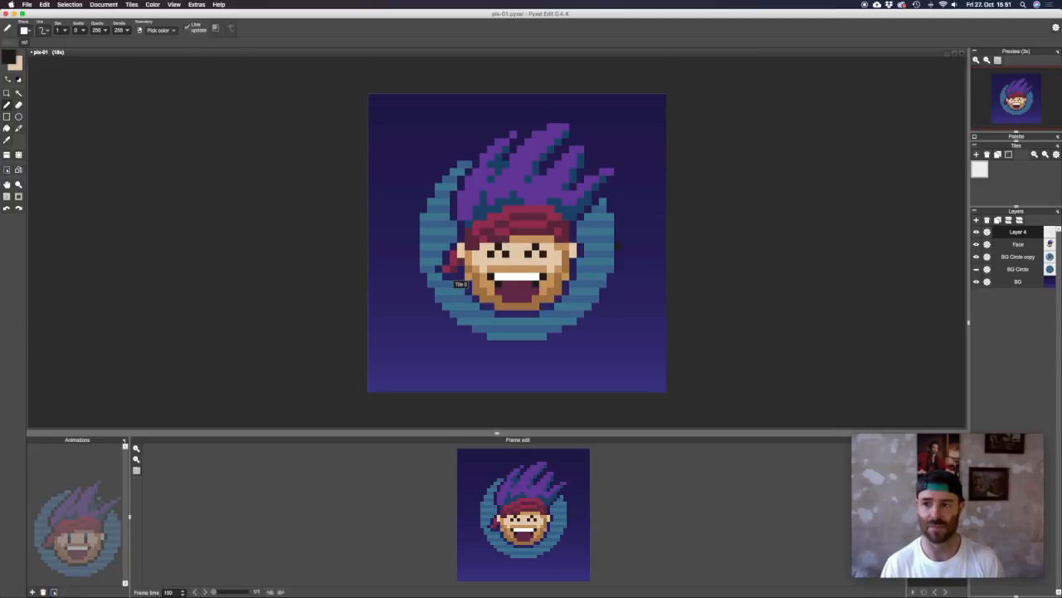
scroll(529, 248, "down", 4)
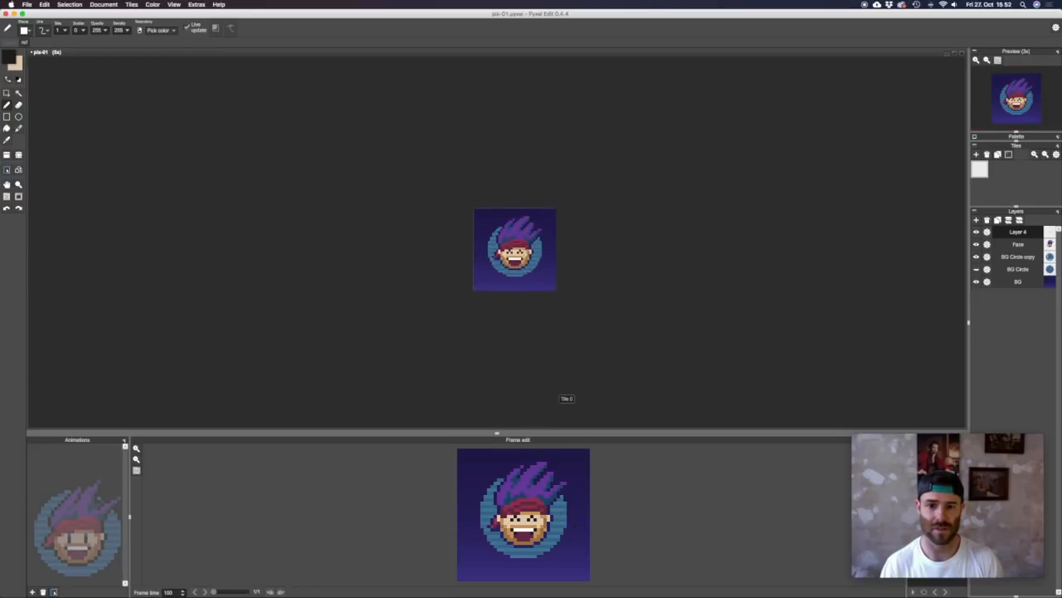
- On the second copy of Layer 4, paint white eyes 2 by 3 pixels each, with a dark pupil pixel on each inner side
scroll(529, 252, "up", 5)
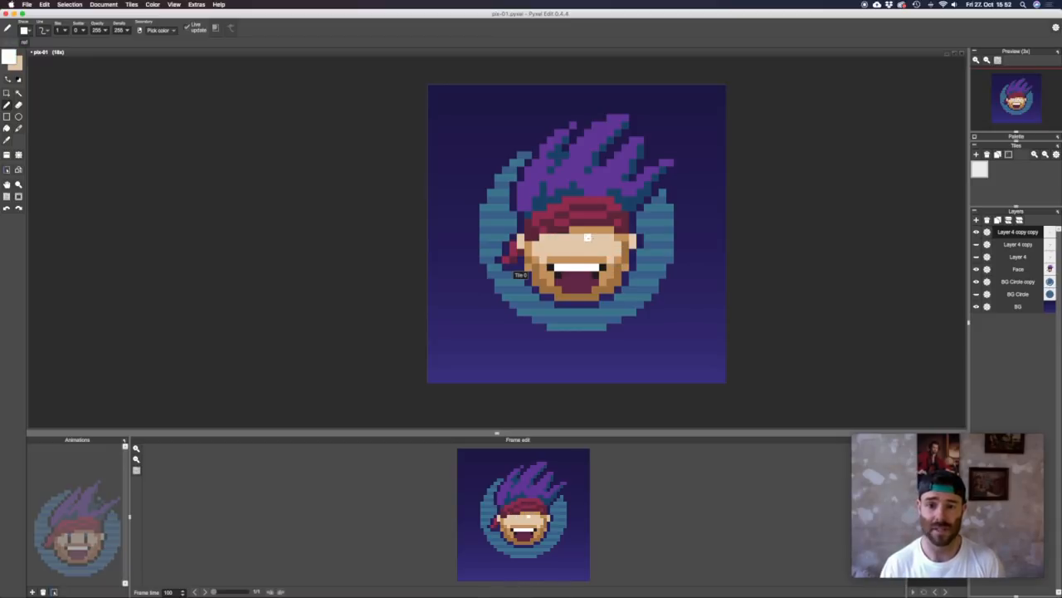
mouse_move(587, 237)
left_mouse_down()
mouse_move(596, 250)
mouse_move(558, 250)
left_mouse_up()
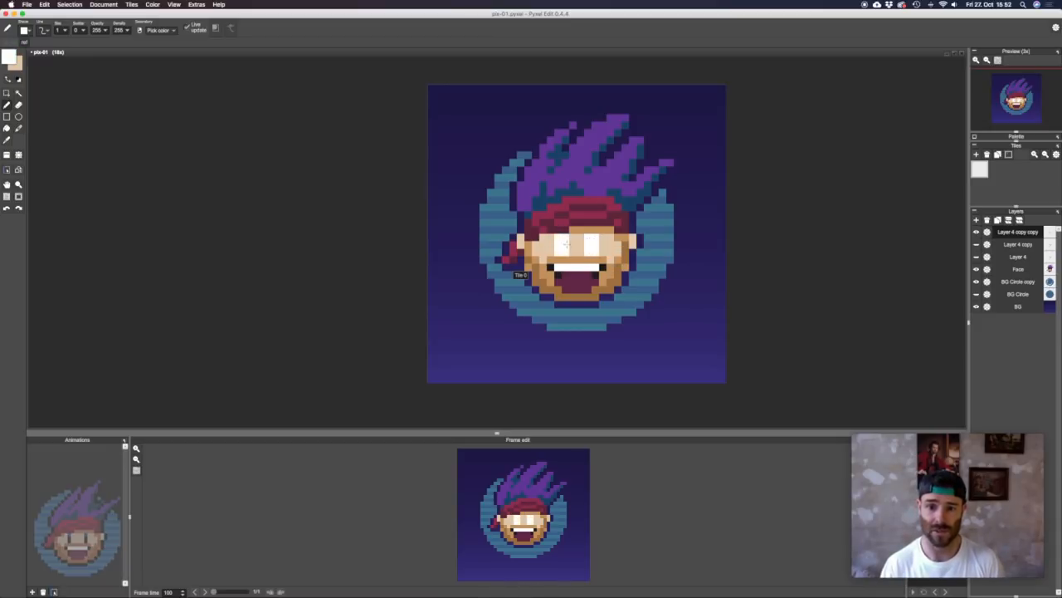
right_click(605, 266)
left_click(588, 245)
left_click(566, 246)
- Check how the wide-open eyes read on the portrait at different magnifications
scroll(644, 267, "down", 1)
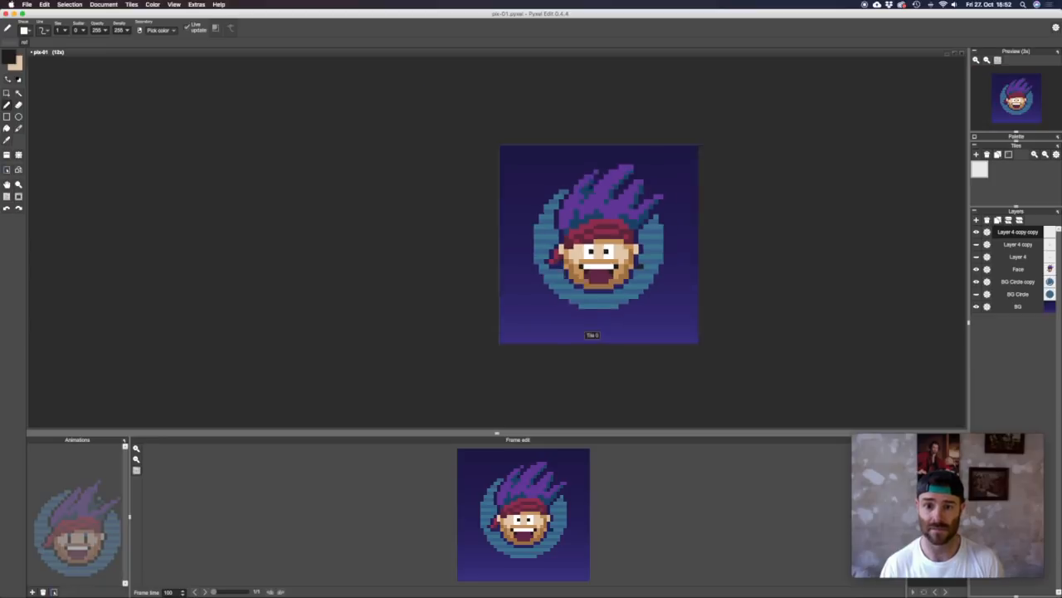
scroll(717, 326, "down", 1)
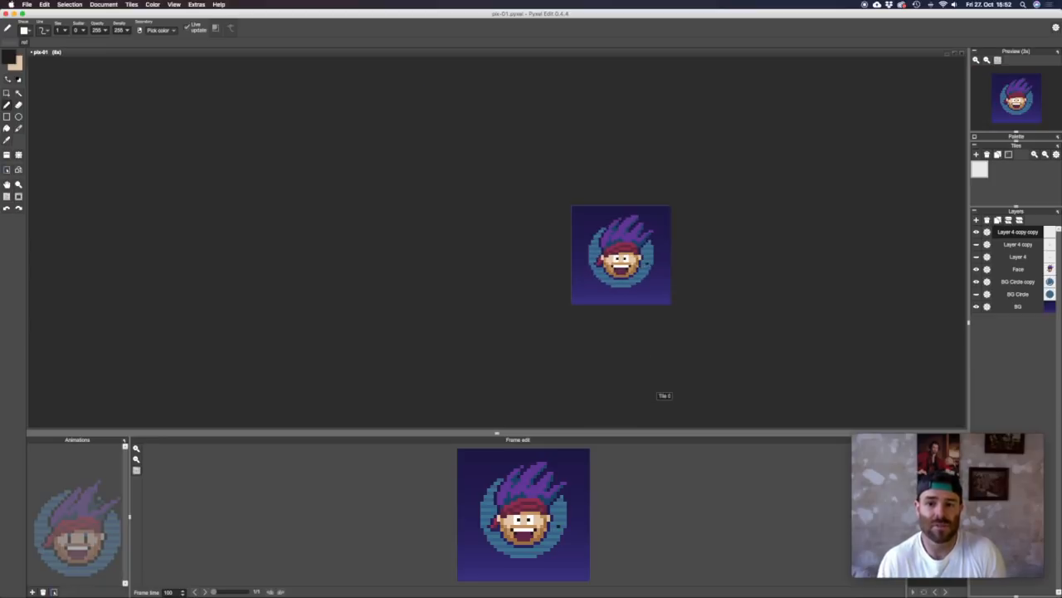
scroll(661, 390, "up", 5)
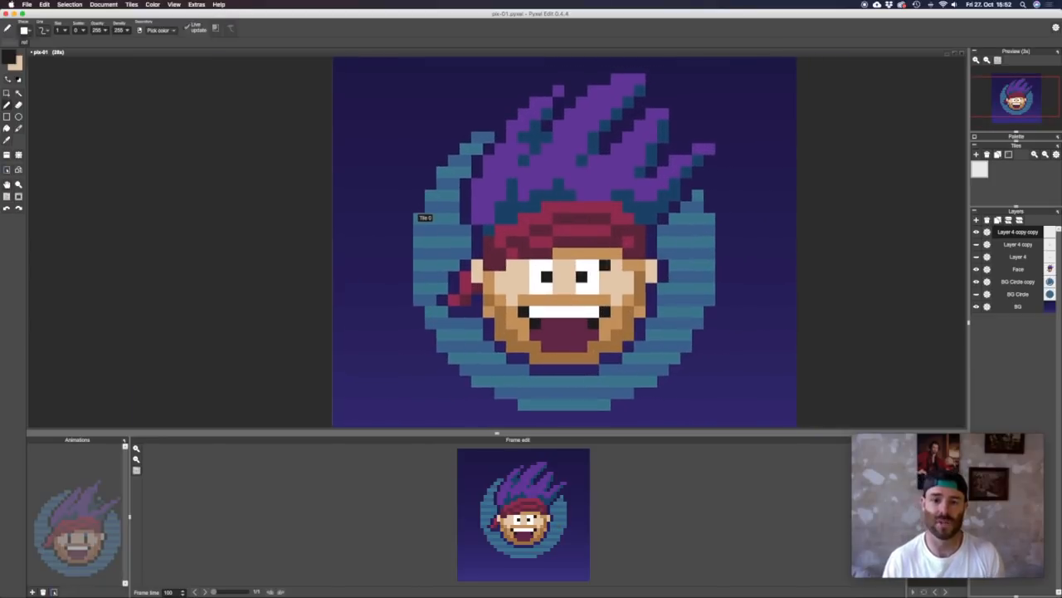
scroll(420, 215, "down", 2)
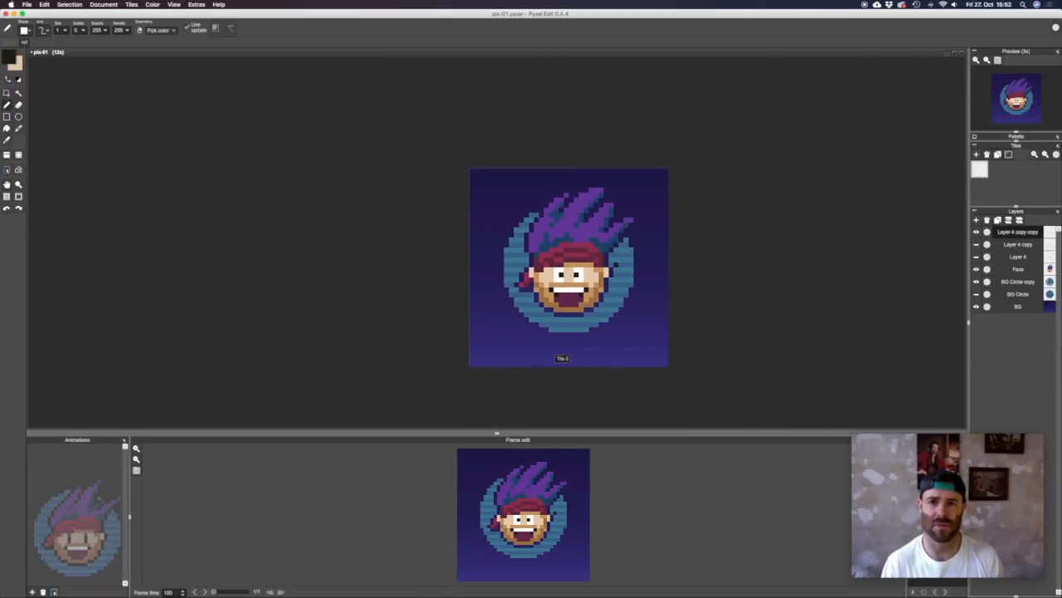
key("space")
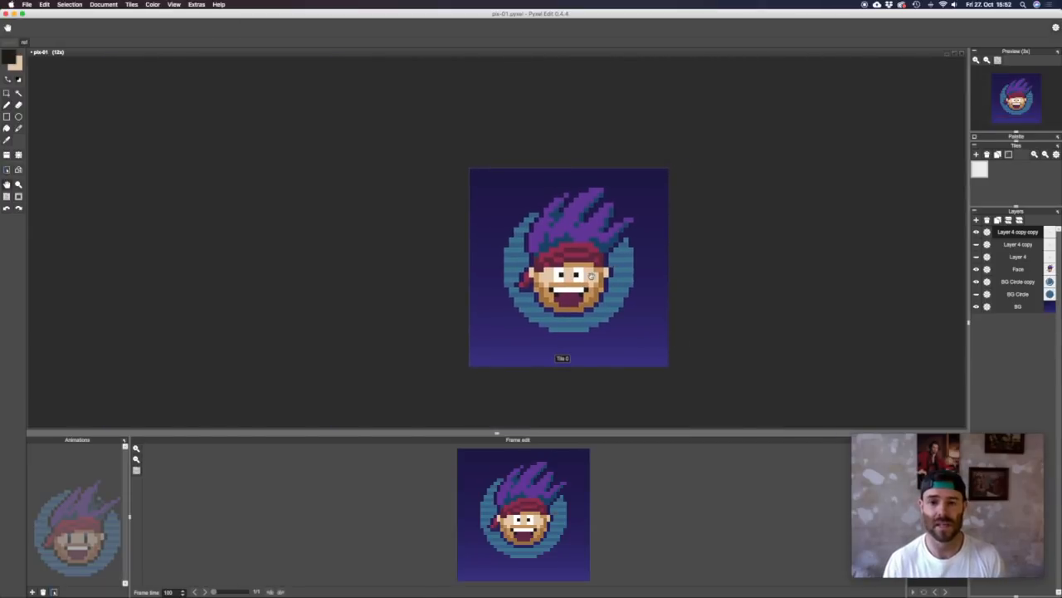
left_click_drag(599, 277, 577, 248)
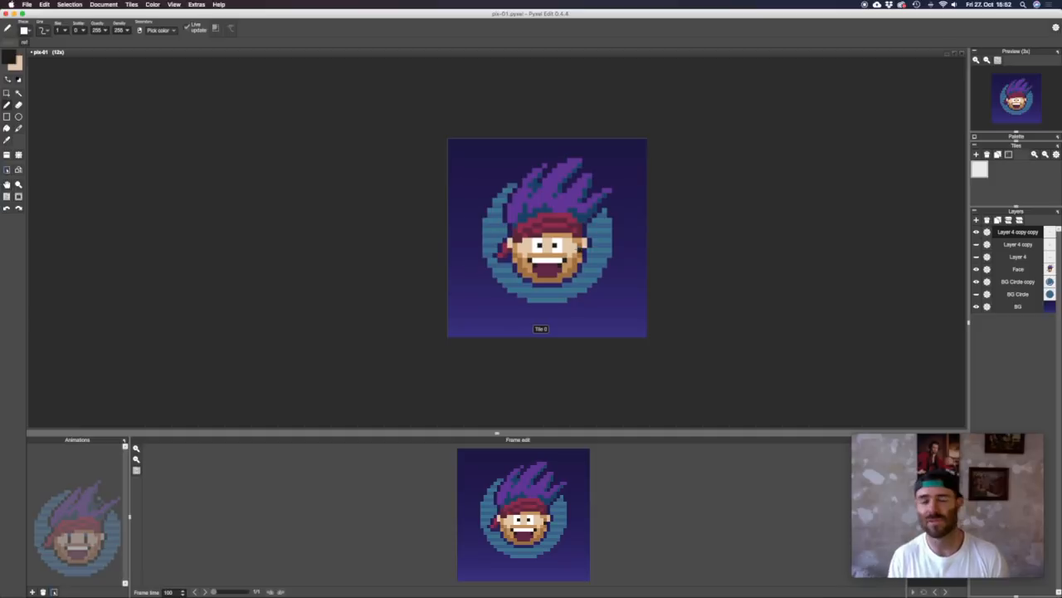